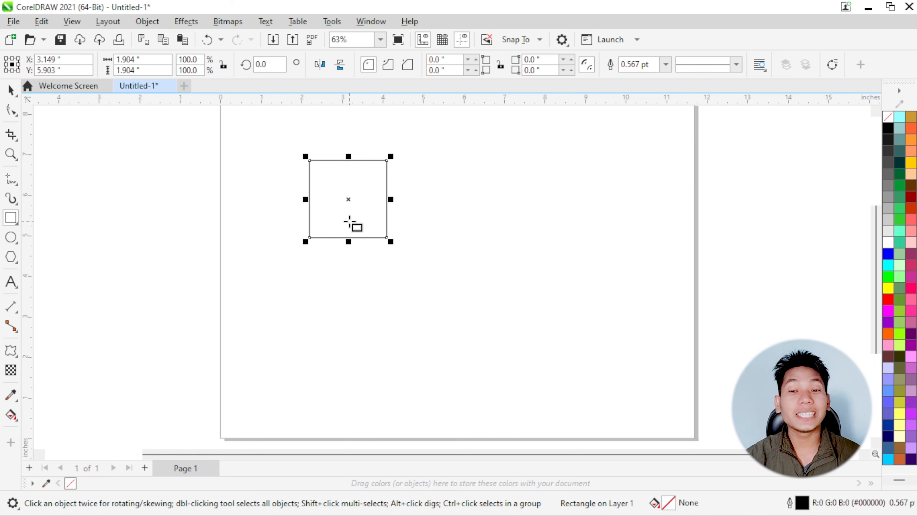
Distort the existing square with the Pull Corners preset
{"action": "left_click", "coordinate": [11, 350]}
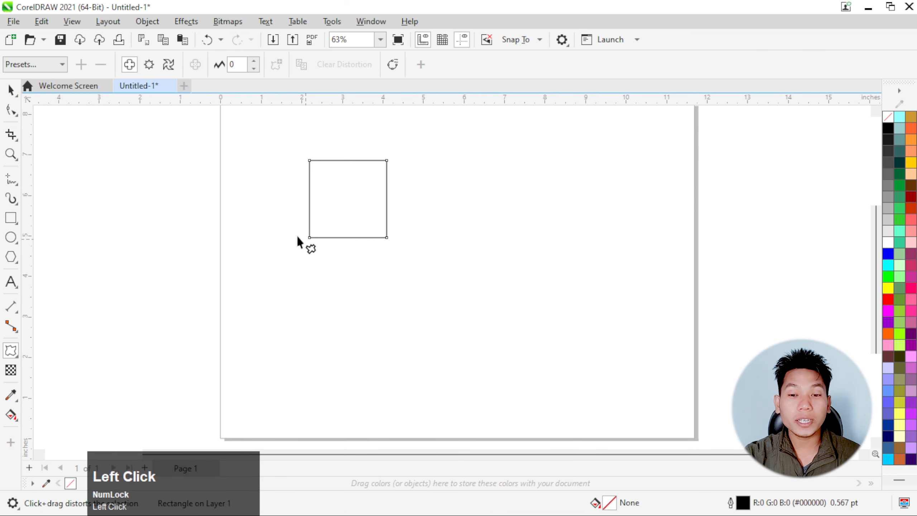
{"action": "left_click", "coordinate": [60, 71]}
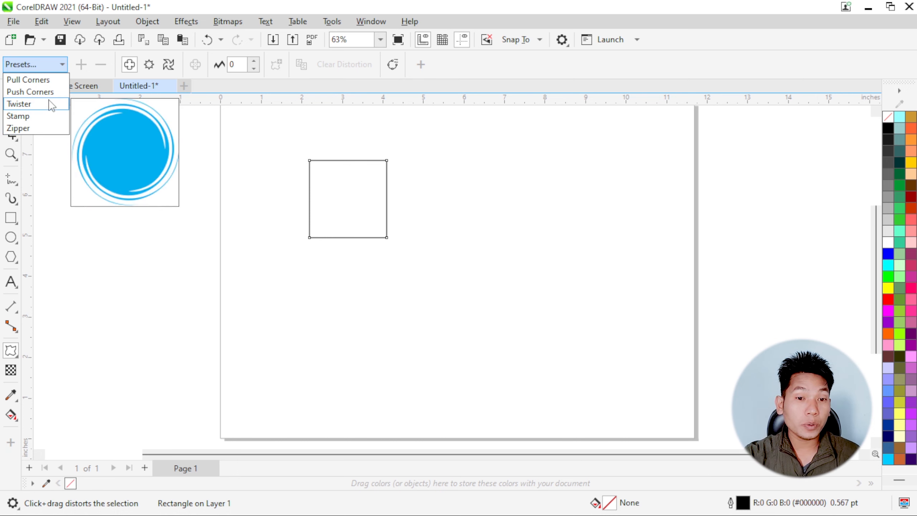
{"action": "left_click", "coordinate": [29, 80]}
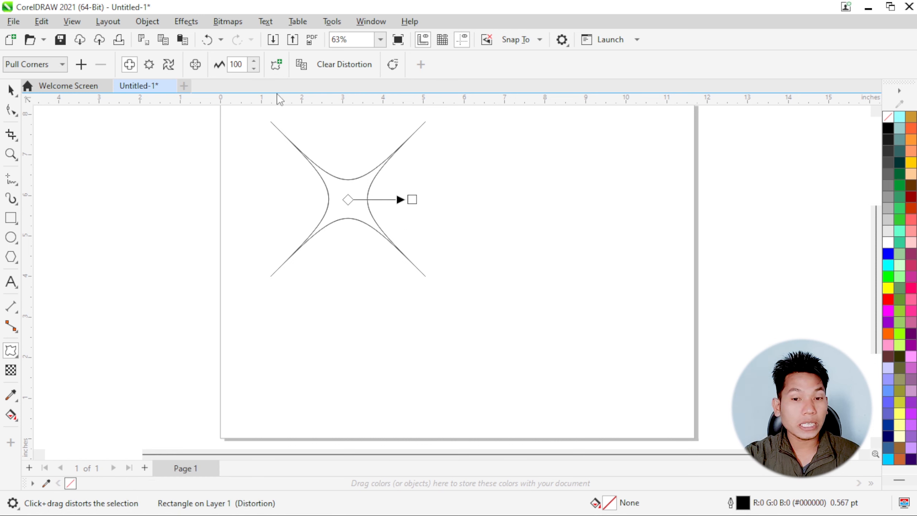
Reverse the square's push-and-pull distortion to an amplitude of about -148, forming a four-petal shape
{"action": "left_click", "coordinate": [254, 69]}
{"action": "left_click", "coordinate": [254, 69]}
{"action": "left_click", "coordinate": [254, 62]}
{"action": "left_click_drag", "start_coordinate": [412, 198], "coordinate": [253, 192]}
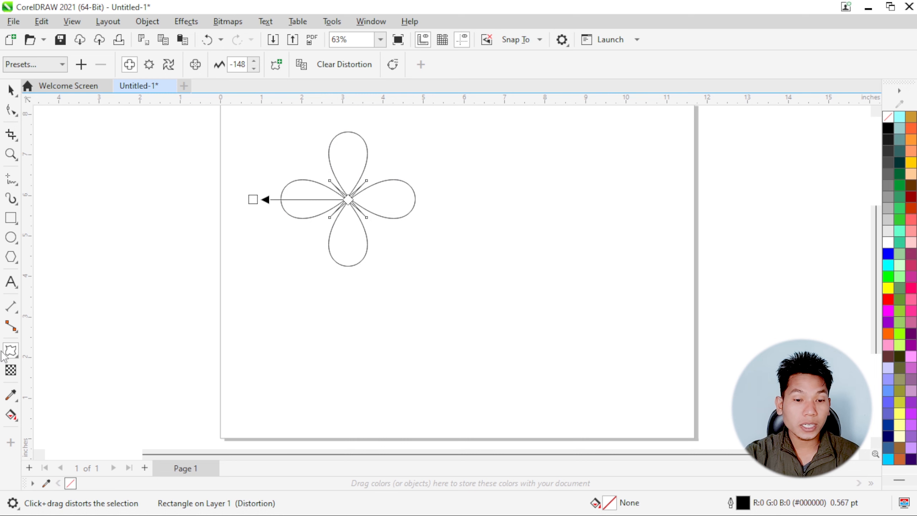
Draw a second square about 1.855 inches wide to the right of the four-petal shape
{"action": "left_click", "coordinate": [11, 217]}
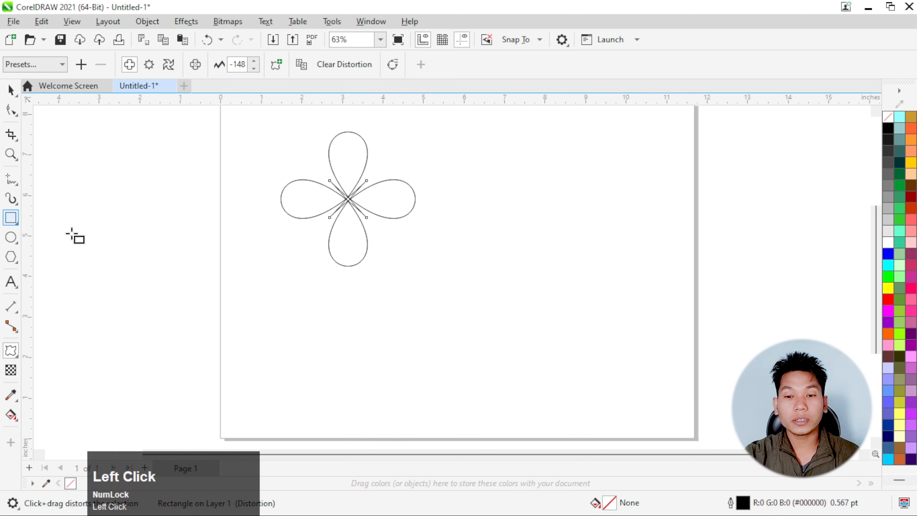
{"action": "left_click_drag", "start_coordinate": [505, 218], "coordinate": [543, 256]}
{"action": "left_click_drag", "start_coordinate": [506, 219], "coordinate": [540, 203]}
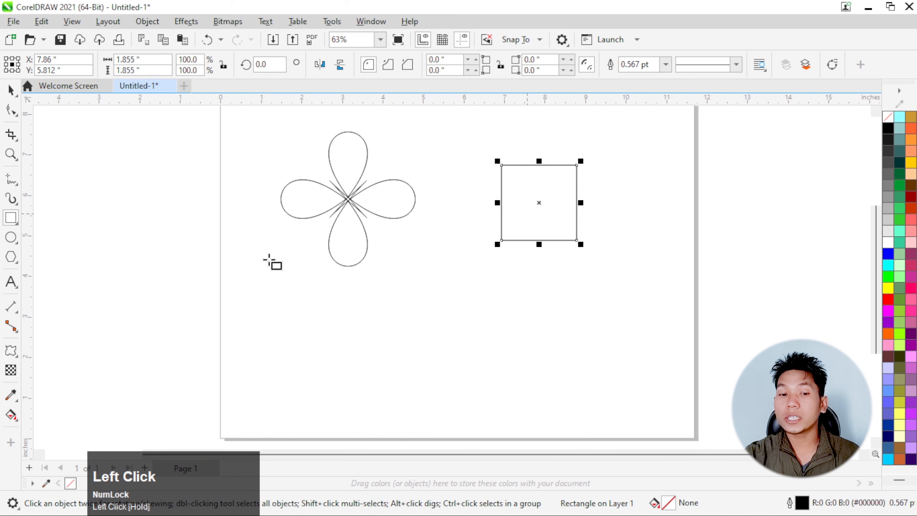
Apply a push-and-pull distortion with an amplitude of 8 to the new square
{"action": "left_click", "coordinate": [11, 351]}
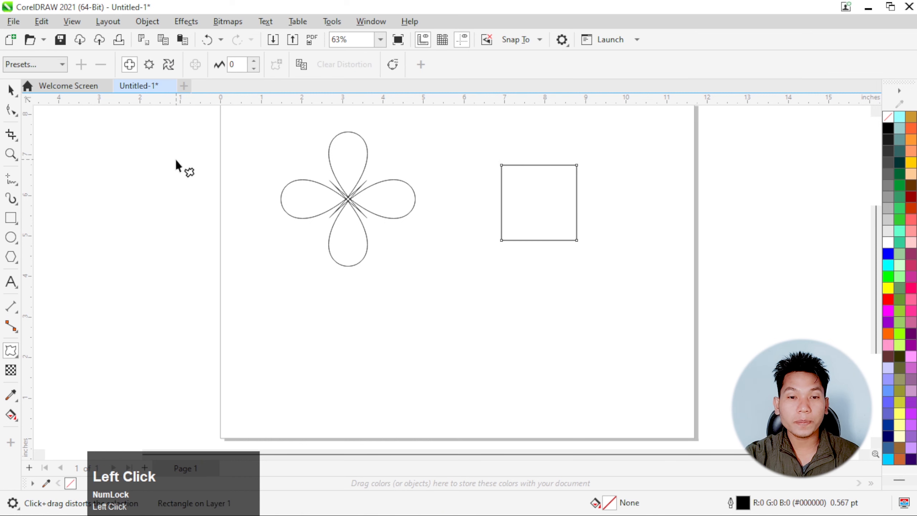
{"action": "left_click", "coordinate": [62, 65]}
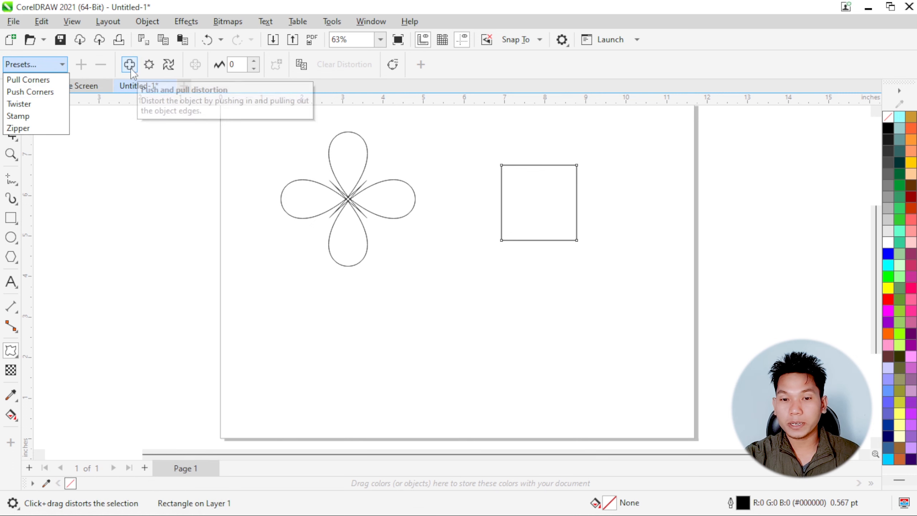
{"action": "left_click", "coordinate": [256, 62]}
{"action": "left_click", "coordinate": [256, 62]}
{"action": "left_click", "coordinate": [257, 62]}
{"action": "left_click", "coordinate": [256, 62]}
{"action": "left_click", "coordinate": [256, 62]}
{"action": "left_click", "coordinate": [256, 62]}
{"action": "left_click", "coordinate": [256, 62]}
{"action": "left_click", "coordinate": [256, 62]}
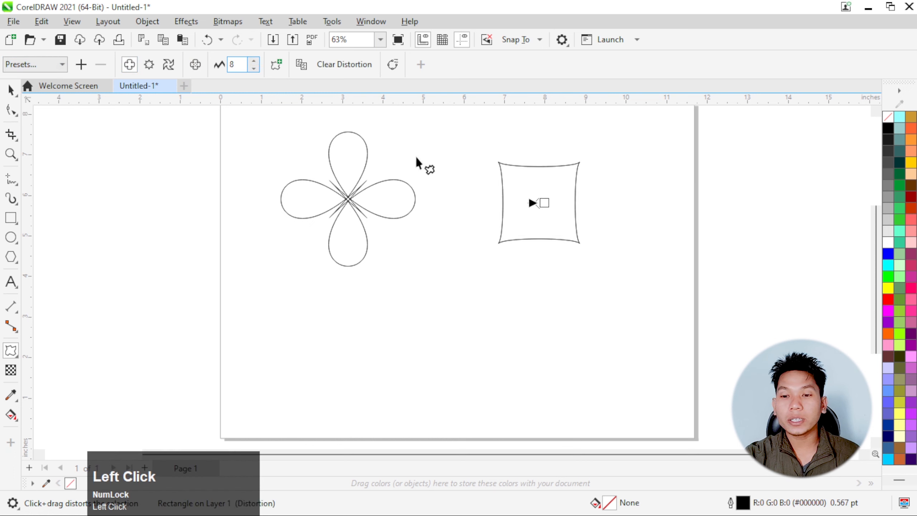
Raise the square's push-and-pull amplitude to about 63 and move the shape to the left of the four-petal shape
{"action": "left_click_drag", "start_coordinate": [539, 203], "coordinate": [597, 197]}
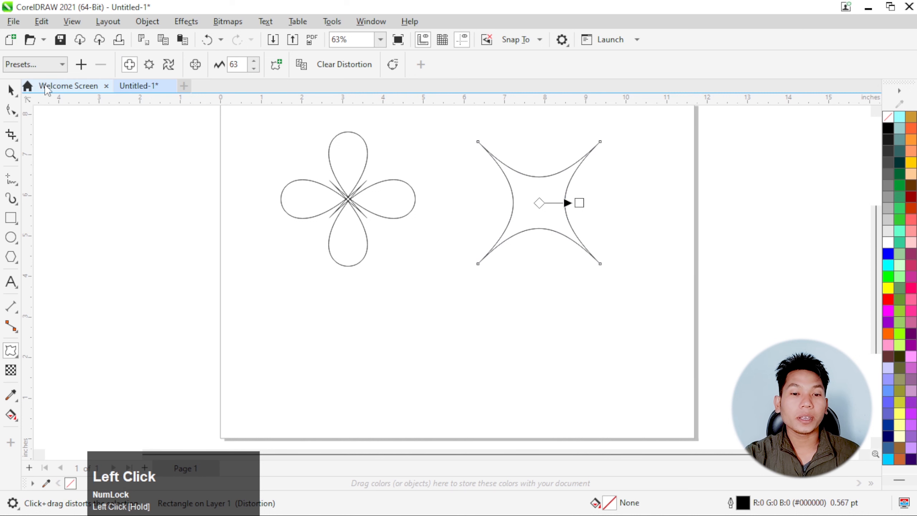
{"action": "left_click", "coordinate": [11, 90]}
{"action": "left_click_drag", "start_coordinate": [505, 202], "coordinate": [170, 199]}
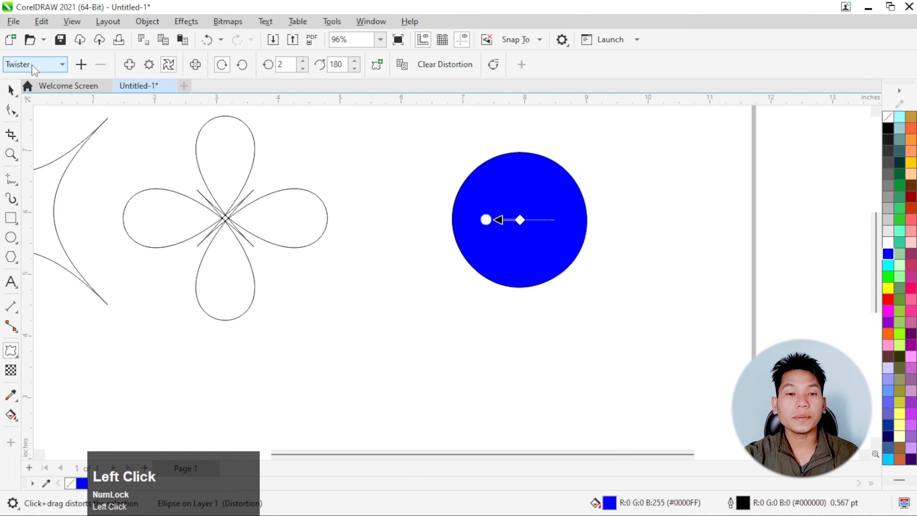
Apply the Stamp distortion preset to the blue circle
{"action": "left_click", "coordinate": [34, 65]}
{"action": "left_click", "coordinate": [18, 116]}
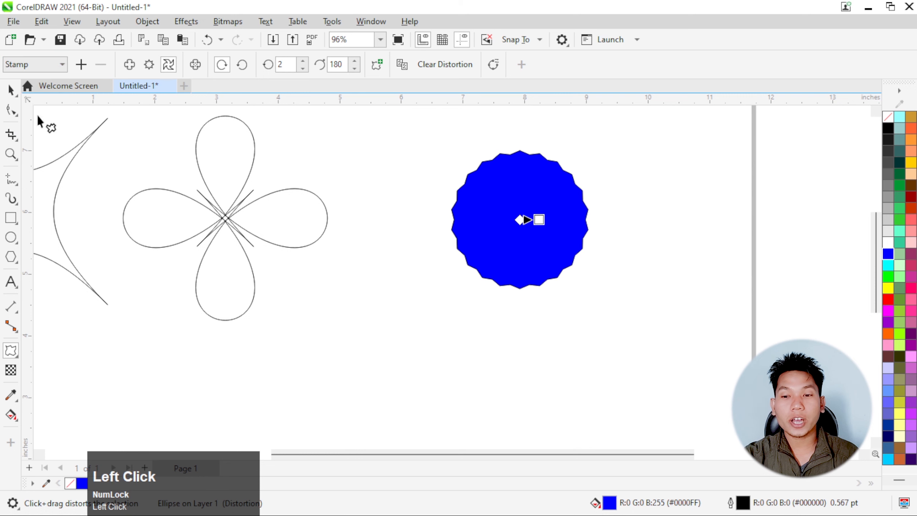
{"action": "scroll", "coordinate": [526, 164], "scroll_direction": "up", "scroll_amount": 2}
{"action": "scroll", "coordinate": [523, 155], "scroll_direction": "up", "scroll_amount": 1}
{"action": "scroll", "coordinate": [523, 156], "scroll_direction": "down", "scroll_amount": 2}
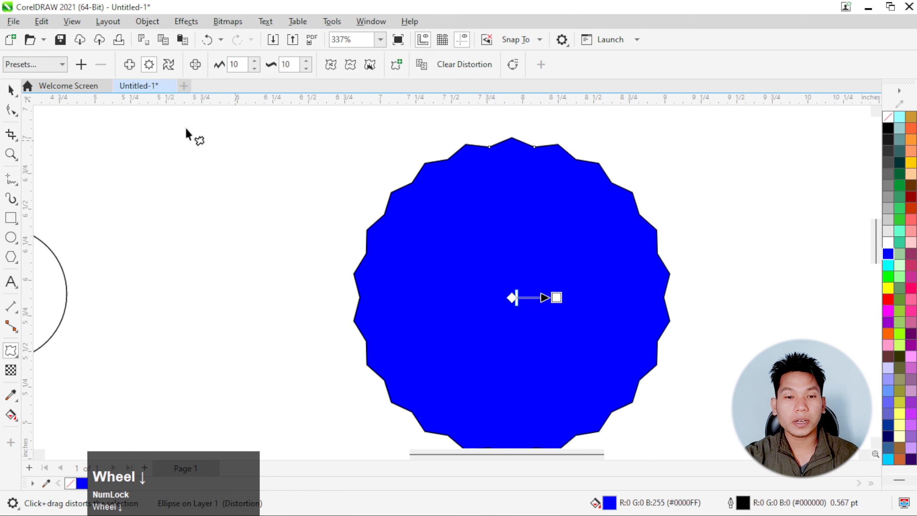
Apply the Zipper preset to the blue circle and distort it further with a zipper amplitude of about 96 and frequency 5
{"action": "left_click", "coordinate": [29, 64]}
{"action": "left_click", "coordinate": [41, 129]}
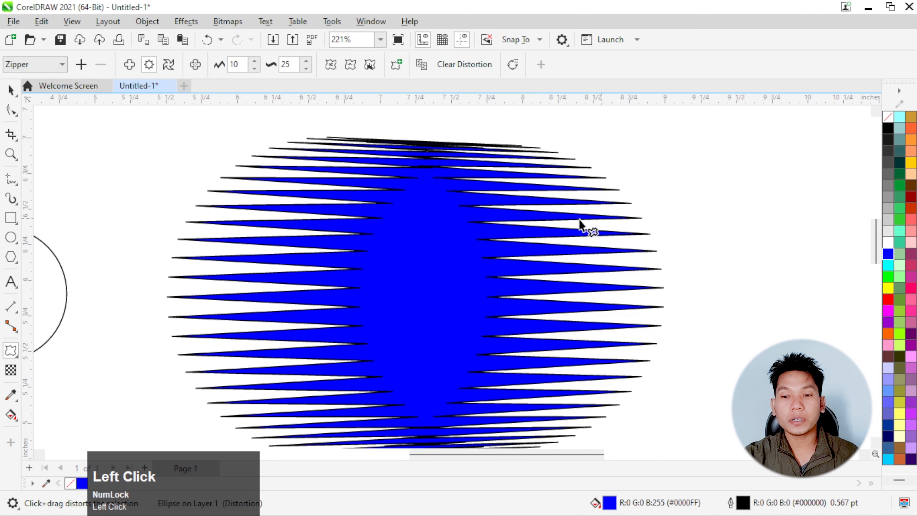
{"action": "scroll", "coordinate": [549, 242], "scroll_direction": "down", "scroll_amount": 3}
{"action": "scroll", "coordinate": [474, 225], "scroll_direction": "up", "scroll_amount": 1}
{"action": "scroll", "coordinate": [474, 223], "scroll_direction": "down", "scroll_amount": 1}
{"action": "left_click_drag", "start_coordinate": [492, 247], "coordinate": [679, 257]}
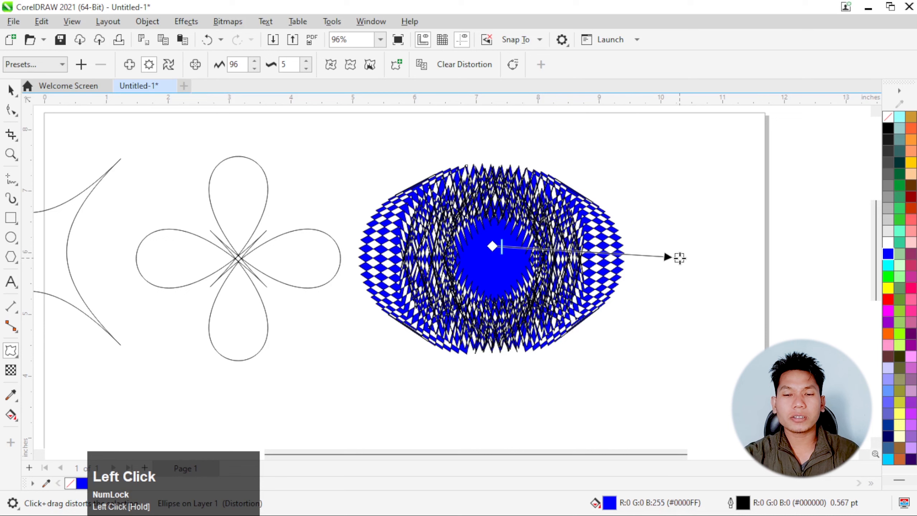
Remove the outline of the blue distorted shape and move it to the page's upper-right corner
{"action": "left_click", "coordinate": [11, 90]}
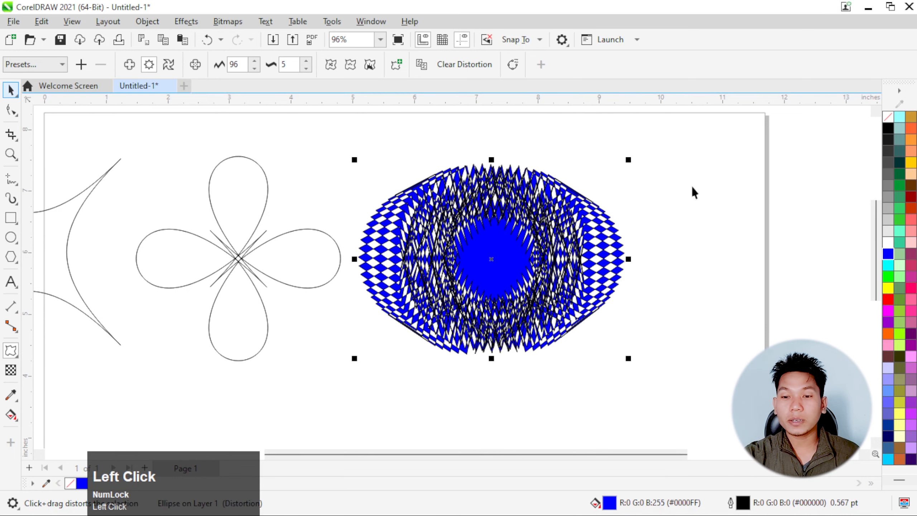
{"action": "right_click", "coordinate": [894, 119]}
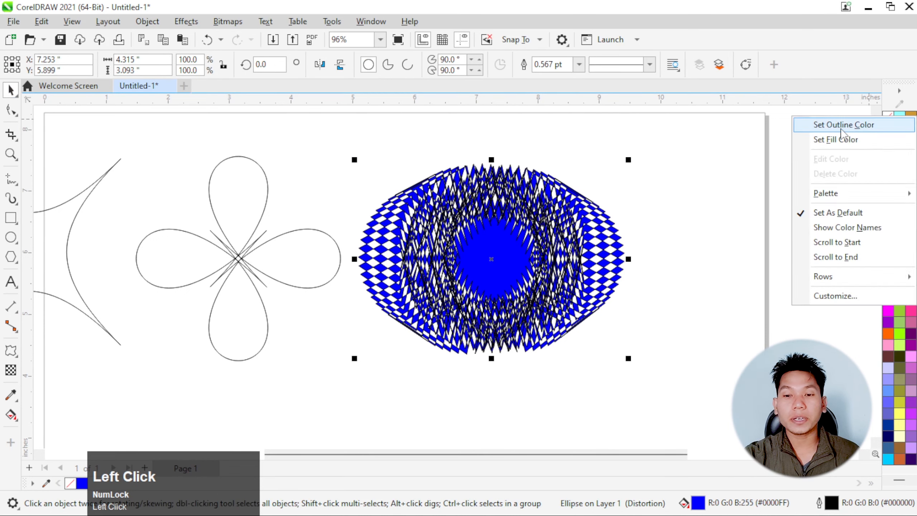
{"action": "left_click", "coordinate": [841, 126]}
{"action": "scroll", "coordinate": [494, 207], "scroll_direction": "down", "scroll_amount": 2}
{"action": "scroll", "coordinate": [366, 213], "scroll_direction": "up", "scroll_amount": 1}
{"action": "left_click", "coordinate": [10, 350]}
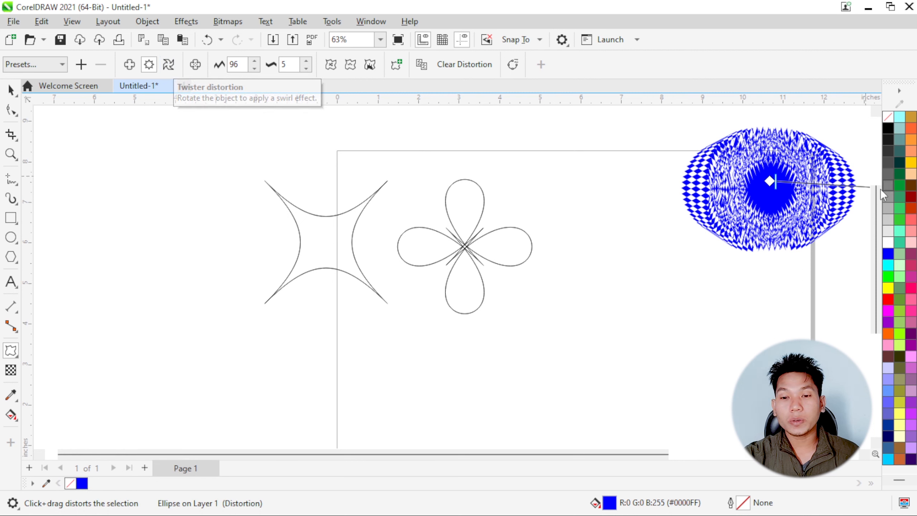
Draw a 15-sided polygon about 4.64 inches wide below the blue shape
{"action": "left_click", "coordinate": [15, 259]}
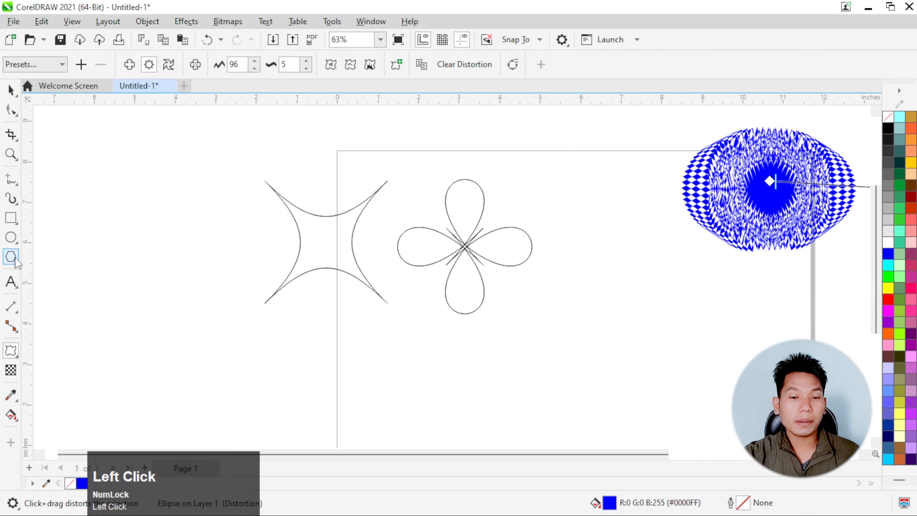
{"action": "left_click", "coordinate": [67, 258]}
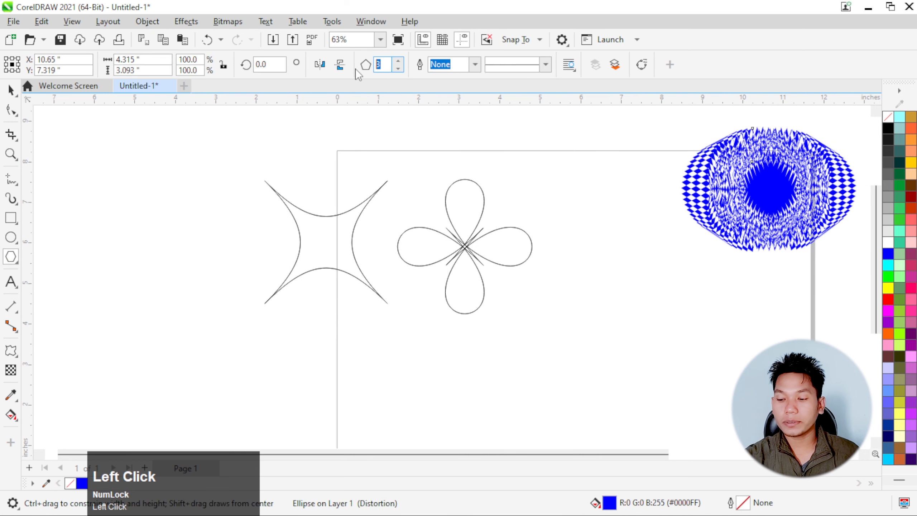
{"action": "type", "text": "15"}
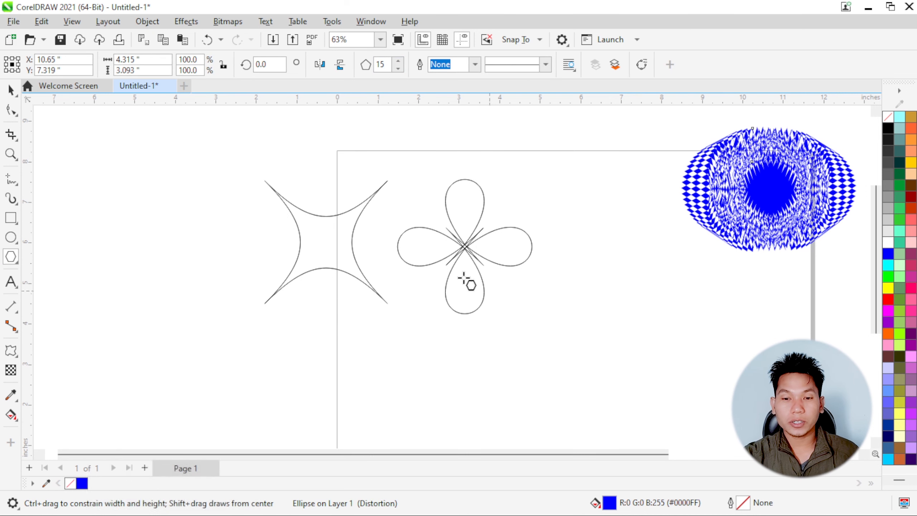
{"action": "scroll", "coordinate": [466, 290], "scroll_direction": "down", "scroll_amount": 3}
{"action": "scroll", "coordinate": [465, 289], "scroll_direction": "up", "scroll_amount": 2}
{"action": "left_click_drag", "start_coordinate": [465, 290], "coordinate": [526, 329]}
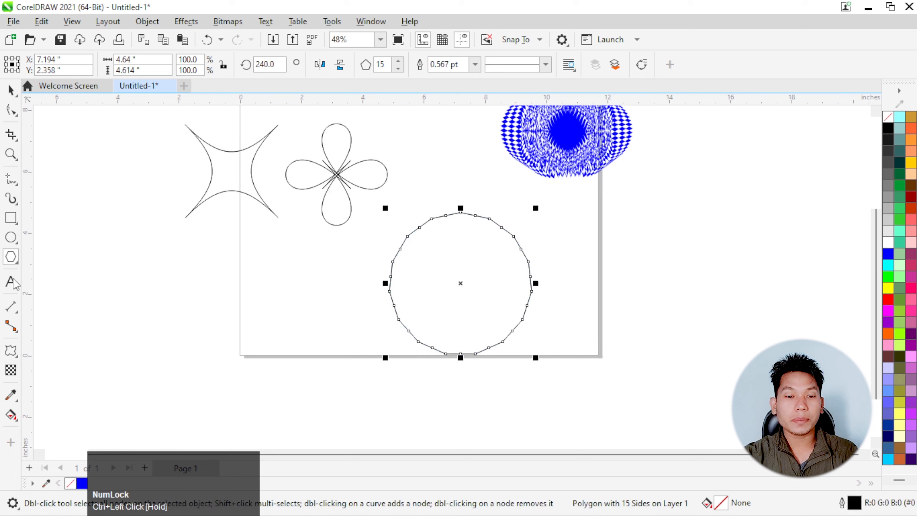
Apply a zipper distortion with amplitude 100 and frequency 5 to the polygon and center it on the shape
{"action": "left_click", "coordinate": [11, 350]}
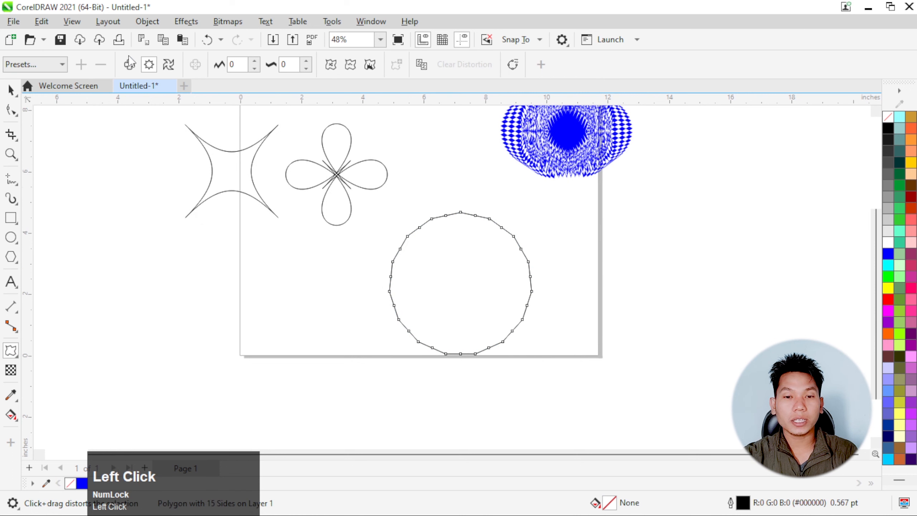
{"action": "left_click_drag", "start_coordinate": [420, 235], "coordinate": [578, 317]}
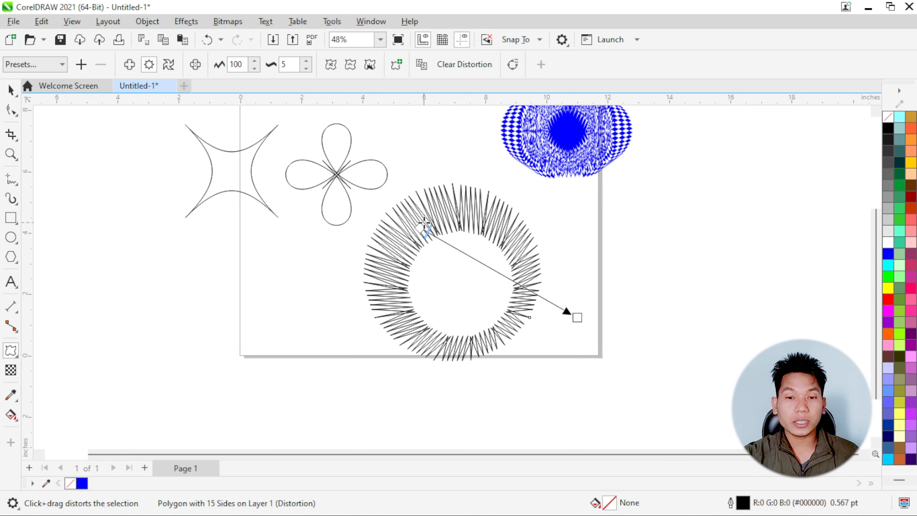
{"action": "left_click", "coordinate": [457, 215]}
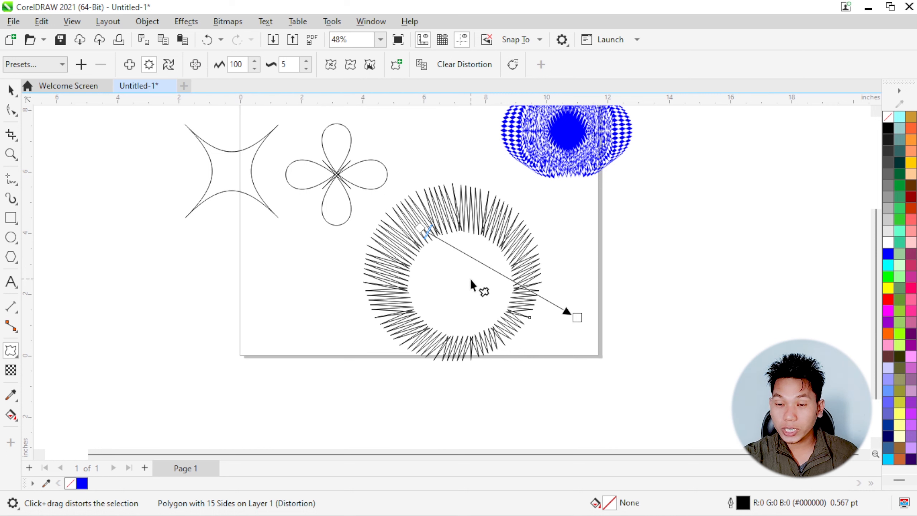
{"action": "left_click", "coordinate": [195, 66]}
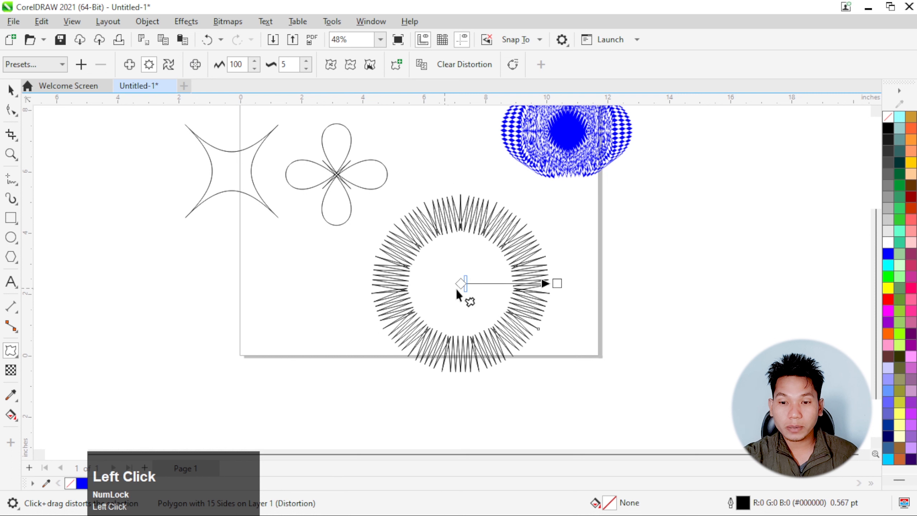
{"action": "left_click_drag", "start_coordinate": [557, 283], "coordinate": [598, 293]}
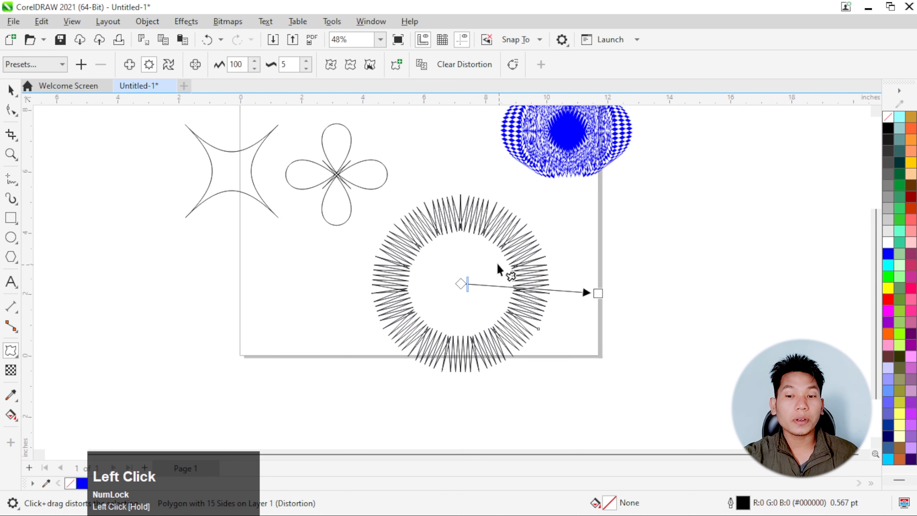
Add a second zipper distortion with amplitude 100 and frequency 5 on top of the polygon's existing one
{"action": "left_click", "coordinate": [434, 164]}
{"action": "left_click", "coordinate": [455, 216]}
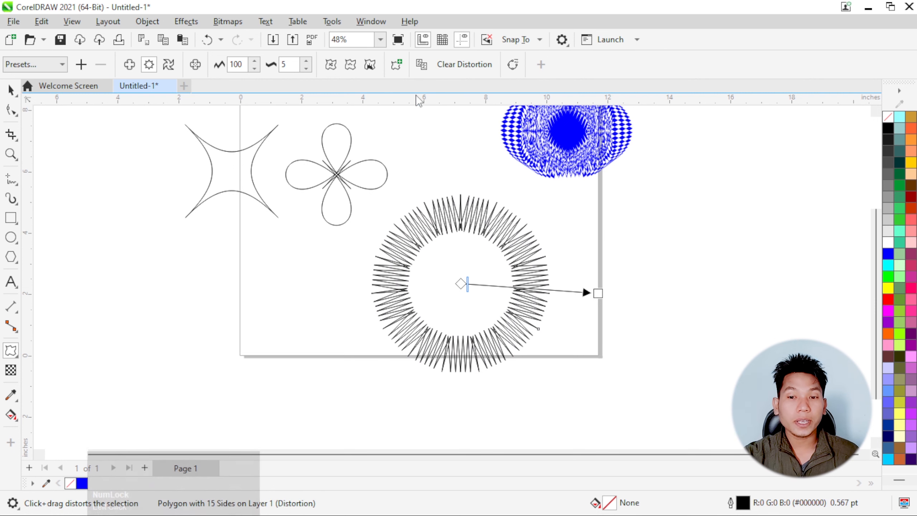
{"action": "left_click", "coordinate": [405, 69]}
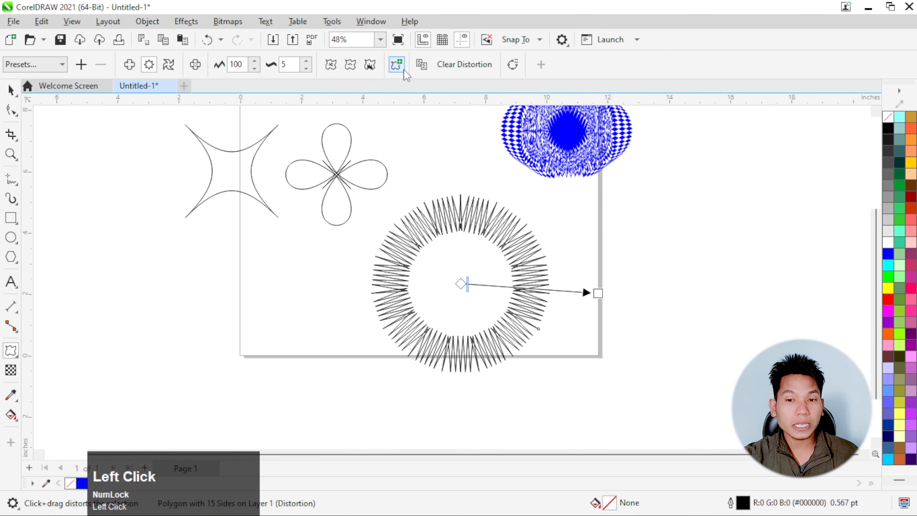
{"action": "left_click_drag", "start_coordinate": [443, 257], "coordinate": [571, 330]}
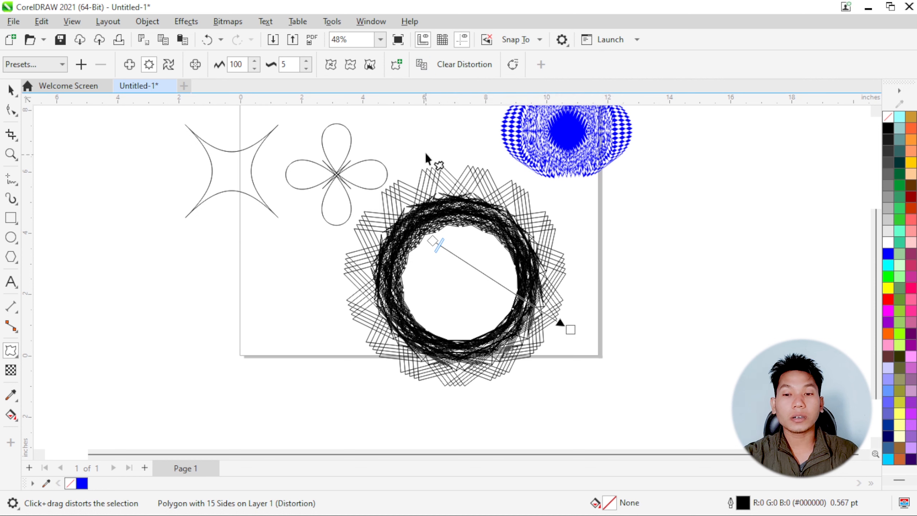
Draw a square about 2.475 inches wide to the left of the page
{"action": "left_click", "coordinate": [10, 217]}
{"action": "left_click_drag", "start_coordinate": [114, 247], "coordinate": [190, 322]}
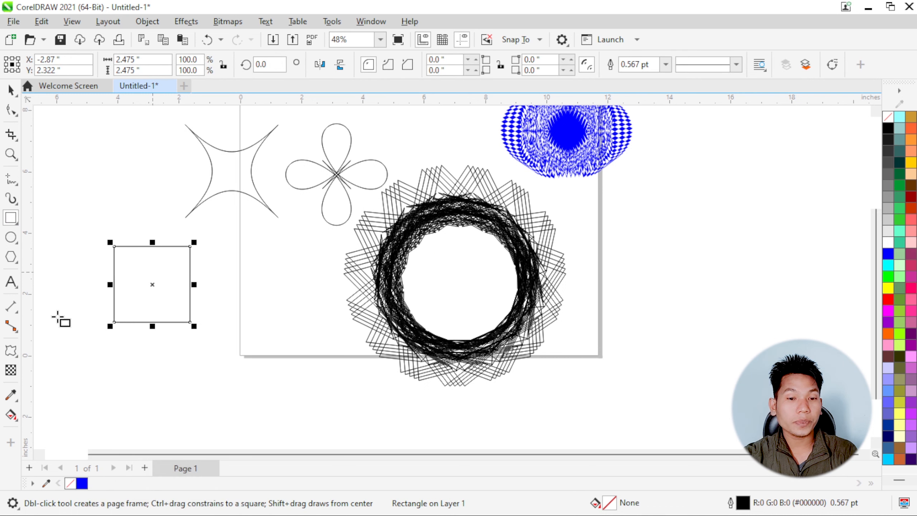
Copy the distortion properties of the four-petal shape on the page onto the square
{"action": "left_click", "coordinate": [11, 350]}
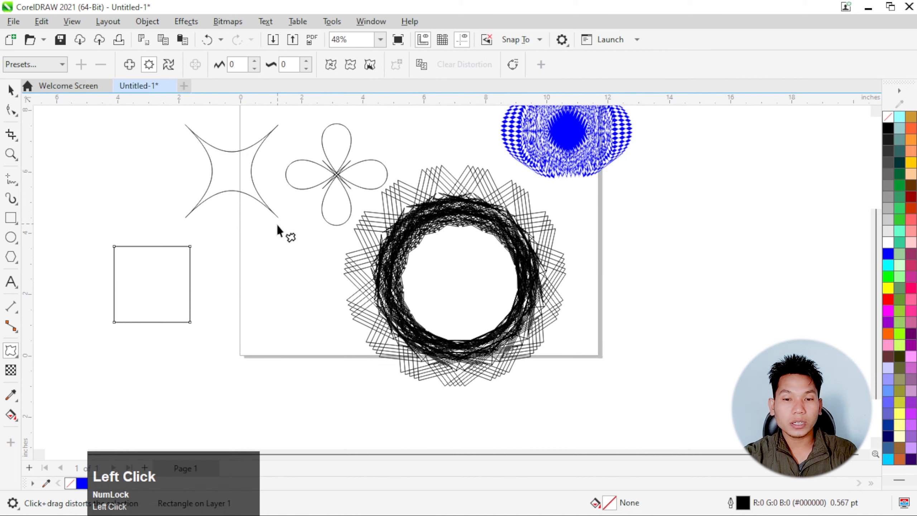
{"action": "left_click", "coordinate": [184, 254]}
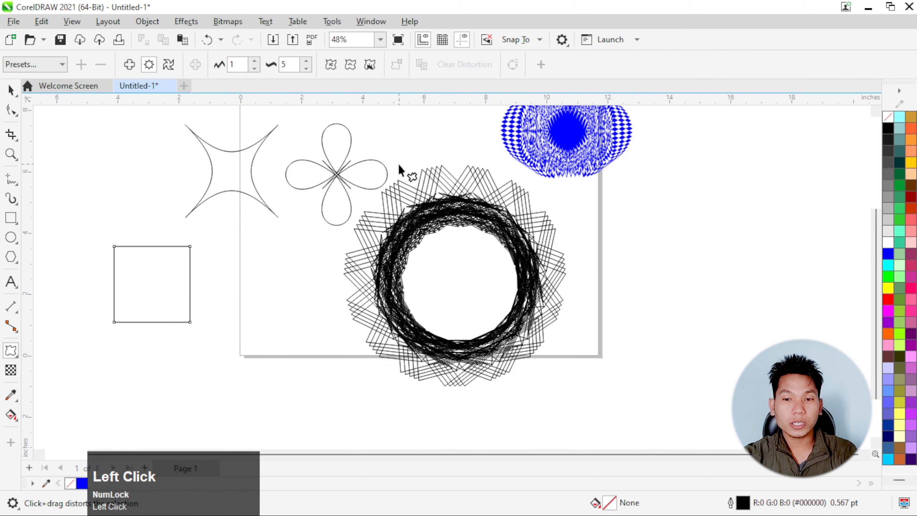
{"action": "left_click", "coordinate": [175, 276]}
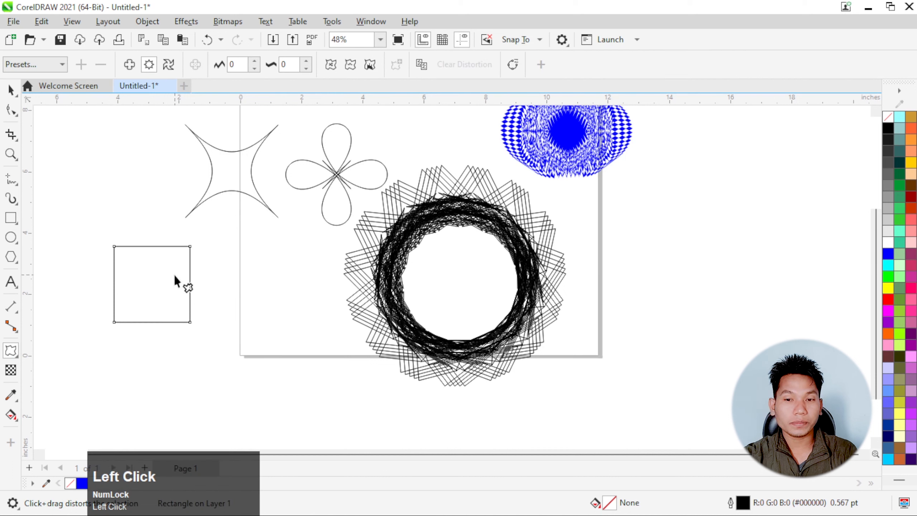
{"action": "left_click", "coordinate": [421, 64]}
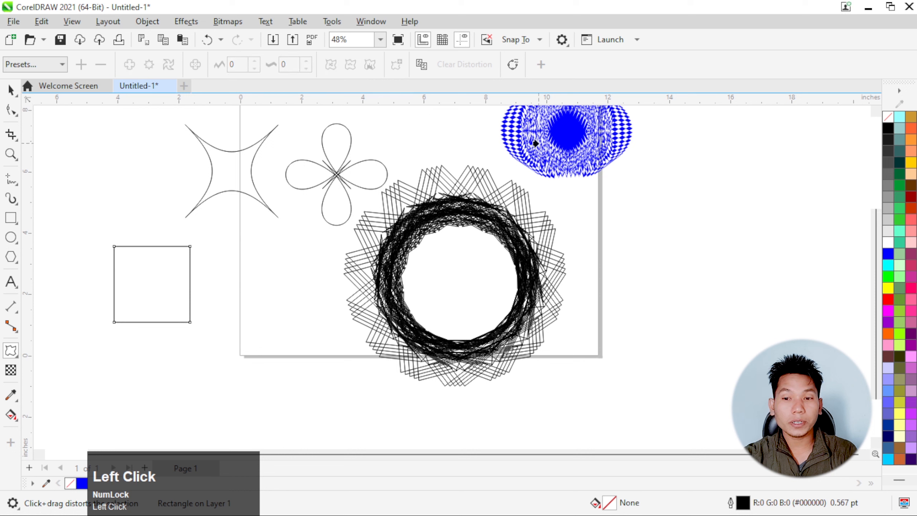
{"action": "left_click", "coordinate": [335, 174]}
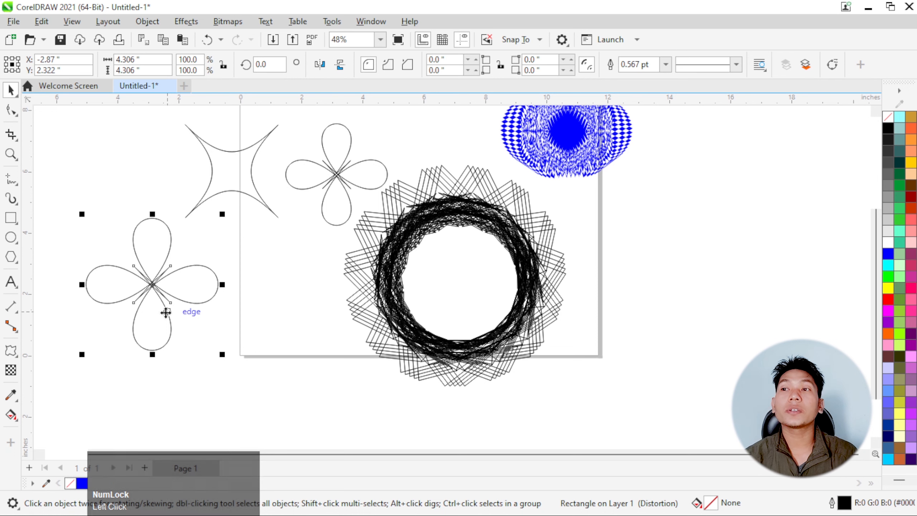
{"action": "scroll", "coordinate": [315, 288], "scroll_direction": "down", "scroll_amount": 3}
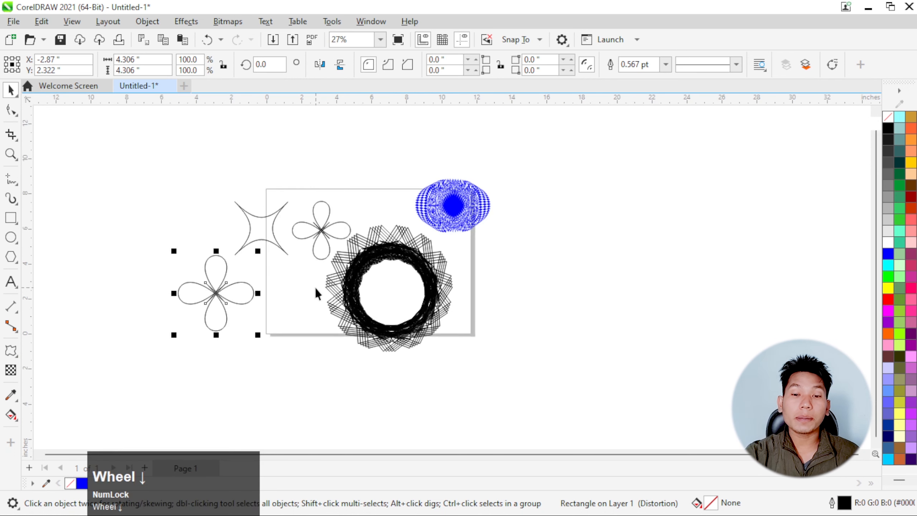
{"action": "scroll", "coordinate": [315, 288], "scroll_direction": "up", "scroll_amount": 2}
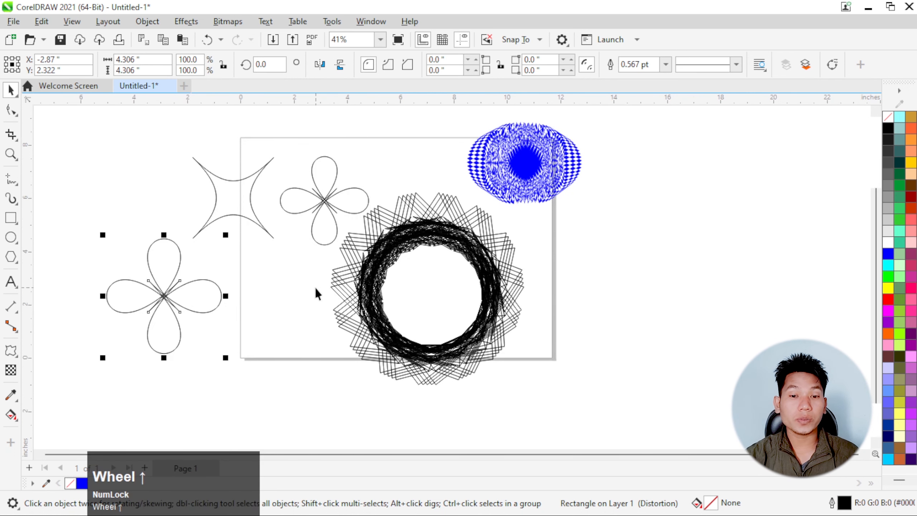
{"action": "scroll", "coordinate": [340, 274], "scroll_direction": "down", "scroll_amount": 2}
{"action": "left_click_drag", "start_coordinate": [128, 160], "coordinate": [559, 349]}
Draw a circle about 6.7 inches wide in the empty area to the right of the page and shift it slightly down
{"action": "scroll", "coordinate": [466, 233], "scroll_direction": "down", "scroll_amount": 1}
{"action": "scroll", "coordinate": [514, 231], "scroll_direction": "up", "scroll_amount": 3}
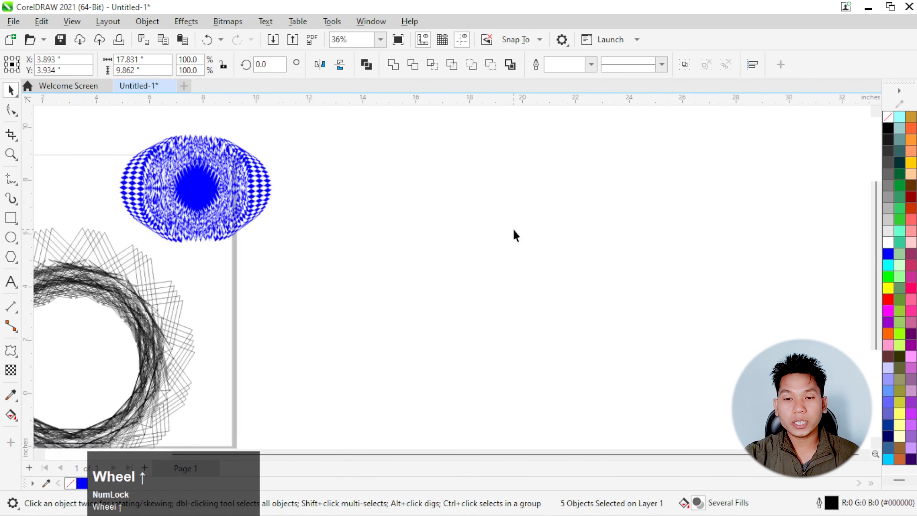
{"action": "left_click", "coordinate": [514, 230]}
{"action": "left_click", "coordinate": [11, 238]}
{"action": "scroll", "coordinate": [469, 252], "scroll_direction": "down", "scroll_amount": 2}
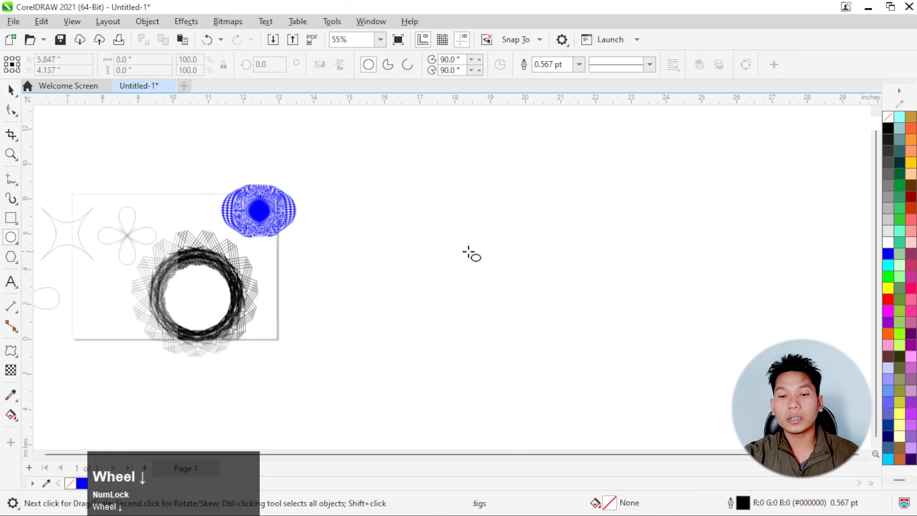
{"action": "scroll", "coordinate": [469, 252], "scroll_direction": "up", "scroll_amount": 2}
{"action": "mouse_move", "coordinate": [395, 252]}
{"action": "left_mouse_down"}
{"action": "mouse_move", "coordinate": [510, 324]}
{"action": "mouse_move", "coordinate": [517, 375]}
{"action": "left_mouse_up"}
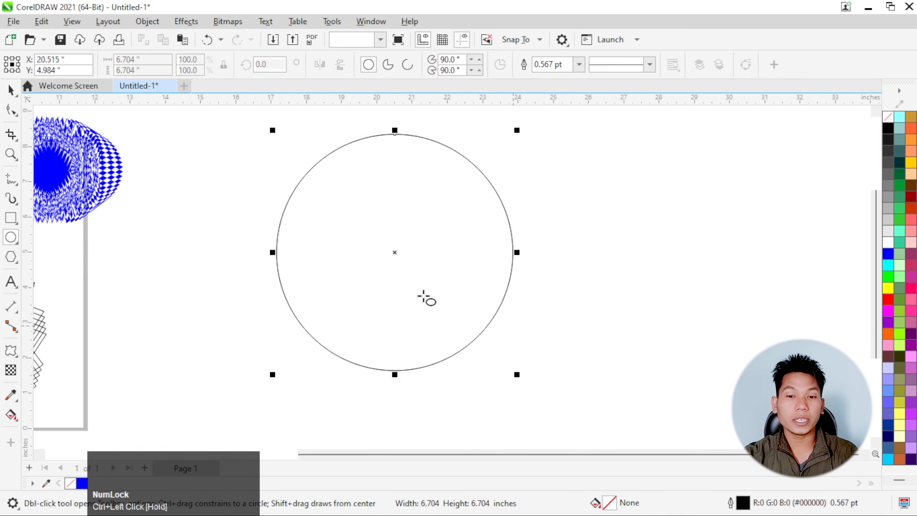
{"action": "left_click", "coordinate": [10, 84]}
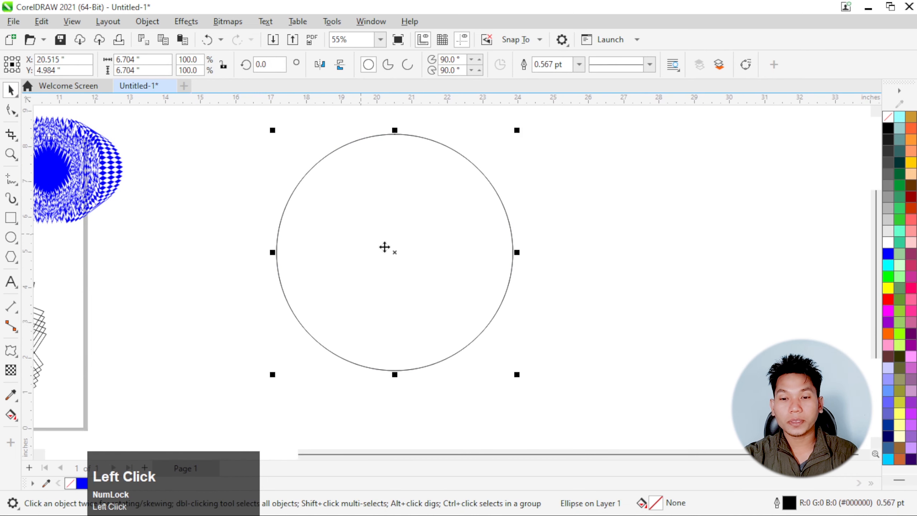
{"action": "left_click_drag", "start_coordinate": [385, 247], "coordinate": [360, 266]}
Apply the Stamp distortion preset to the circle
{"action": "left_click", "coordinate": [11, 350]}
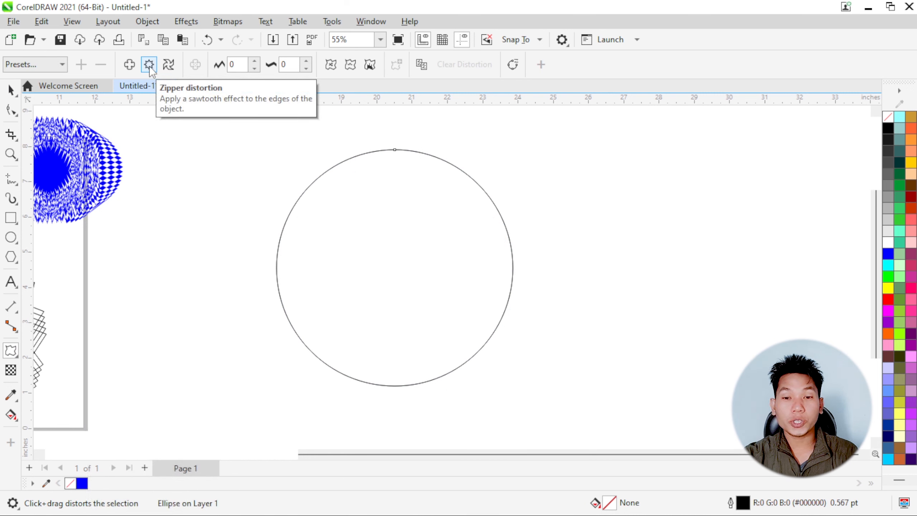
{"action": "left_click", "coordinate": [254, 62]}
{"action": "left_click", "coordinate": [65, 65]}
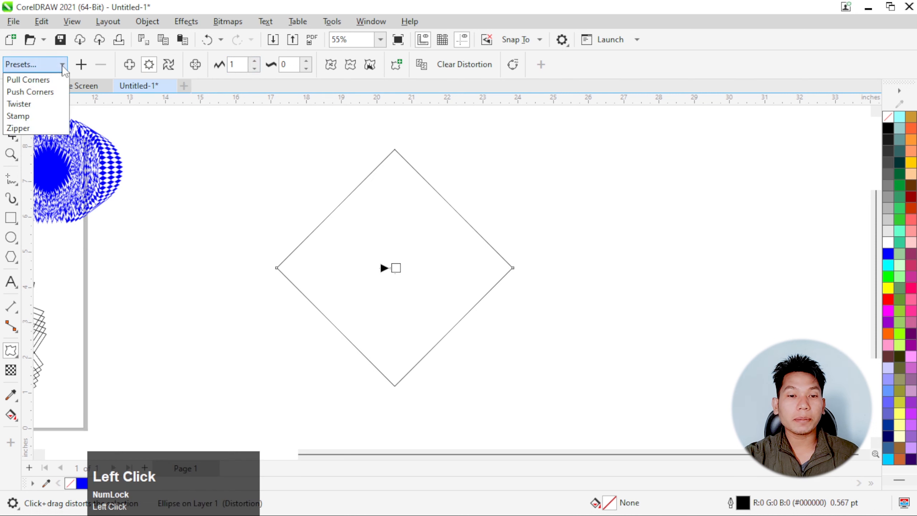
{"action": "left_click", "coordinate": [40, 116]}
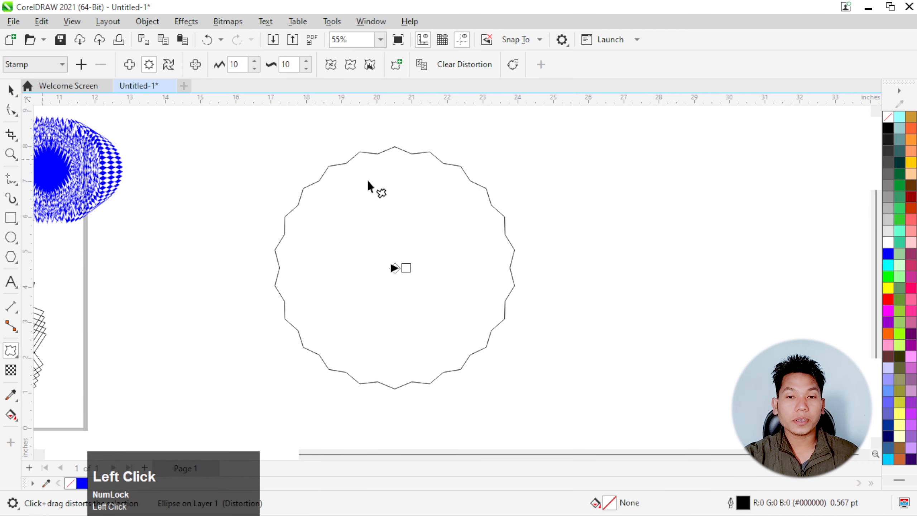
Set the circle's zipper distortion to amplitude 18 and frequency 13
{"action": "scroll", "coordinate": [332, 170], "scroll_direction": "up", "scroll_amount": 4}
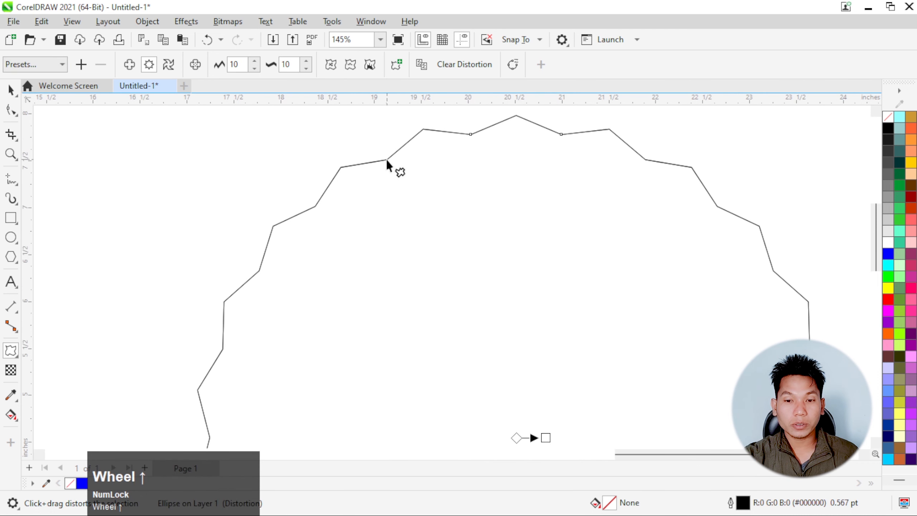
{"action": "left_click", "coordinate": [255, 62]}
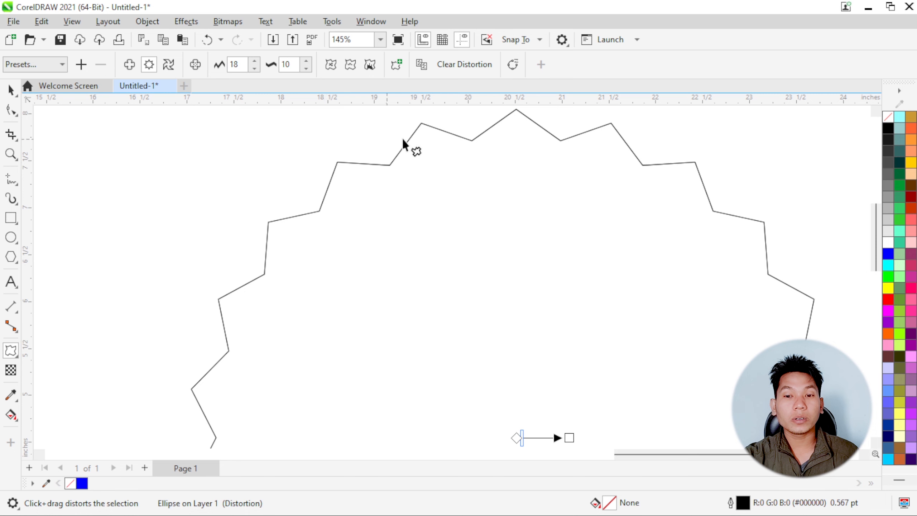
{"action": "left_click", "coordinate": [306, 61]}
{"action": "left_click", "coordinate": [306, 61]}
{"action": "left_click", "coordinate": [306, 61]}
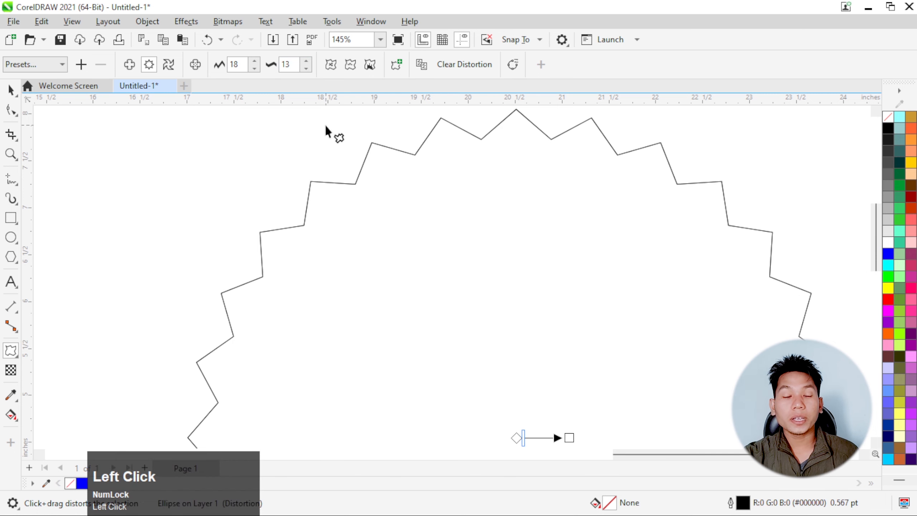
Apply smooth distortion to round off the sharp corners of the circle's zigzag edge
{"action": "scroll", "coordinate": [379, 143], "scroll_direction": "up", "scroll_amount": 4}
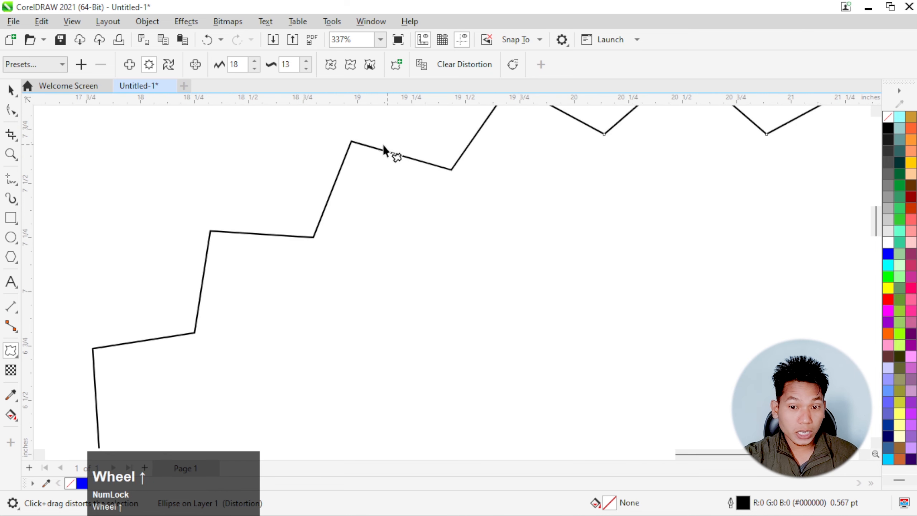
{"action": "scroll", "coordinate": [345, 141], "scroll_direction": "up", "scroll_amount": 6}
{"action": "scroll", "coordinate": [346, 142], "scroll_direction": "down", "scroll_amount": 2}
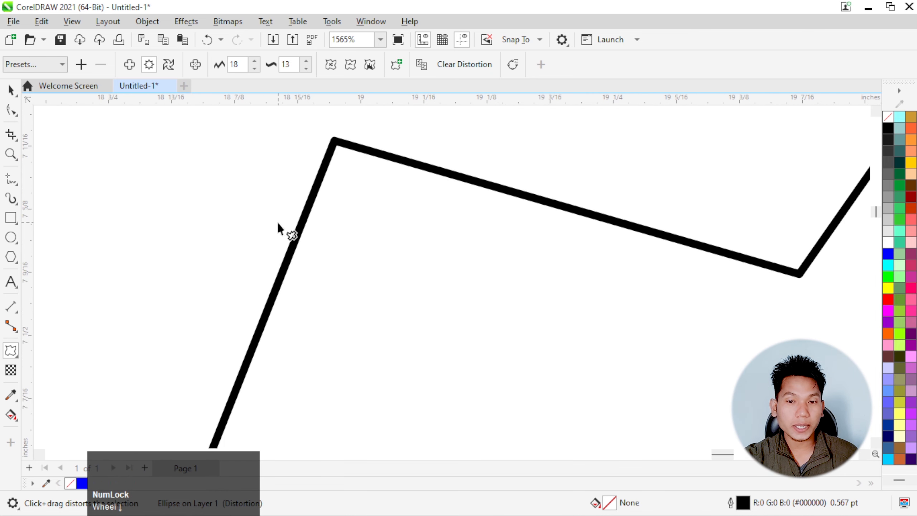
{"action": "scroll", "coordinate": [302, 185], "scroll_direction": "down", "scroll_amount": 2}
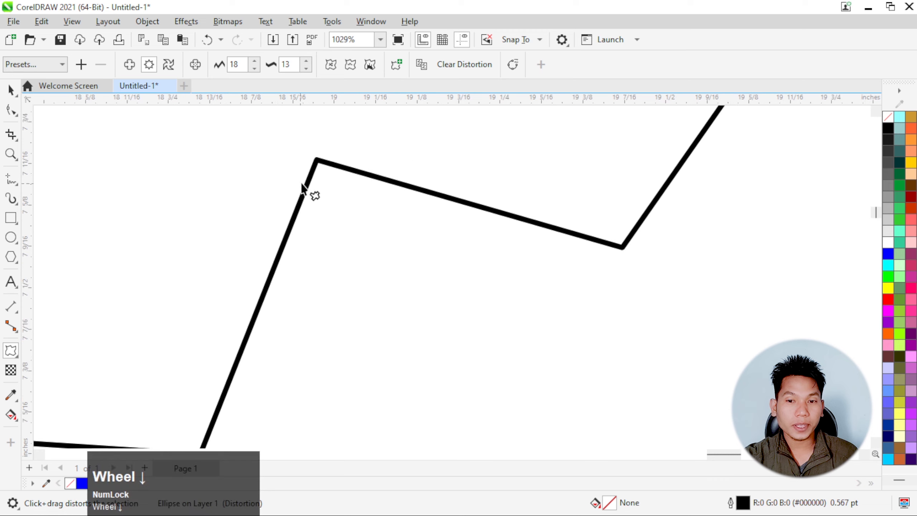
{"action": "left_click", "coordinate": [352, 67]}
Reduce the circle's zipper distortion amplitude to 15
{"action": "scroll", "coordinate": [341, 178], "scroll_direction": "down", "scroll_amount": 7}
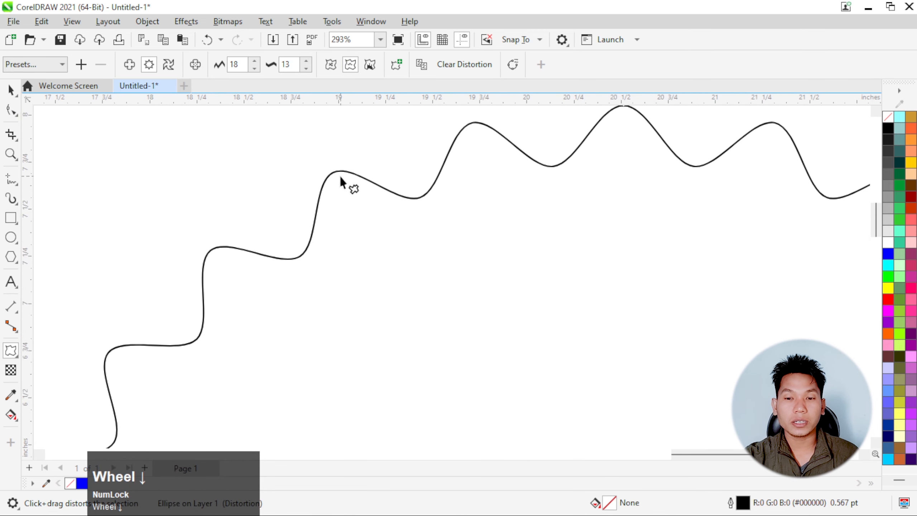
{"action": "left_click", "coordinate": [255, 69]}
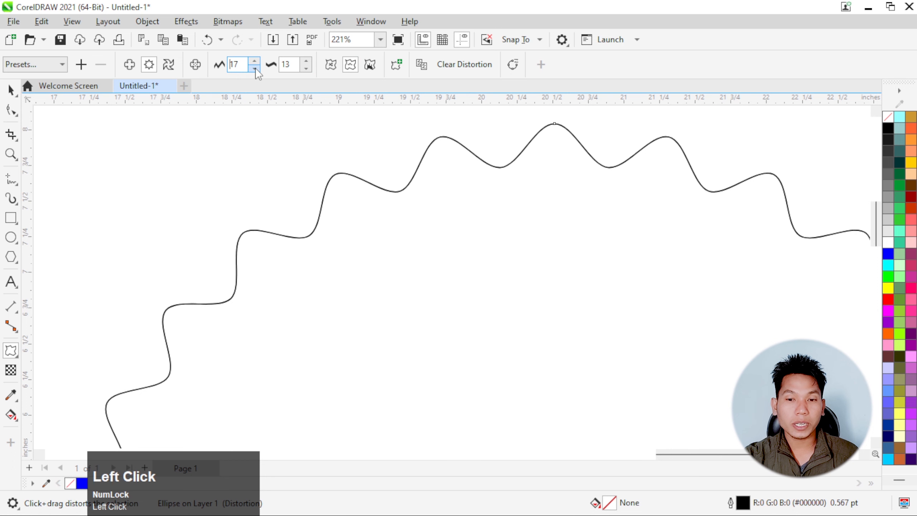
{"action": "left_click", "coordinate": [254, 68]}
{"action": "left_click", "coordinate": [254, 68]}
{"action": "scroll", "coordinate": [381, 171], "scroll_direction": "down", "scroll_amount": 6}
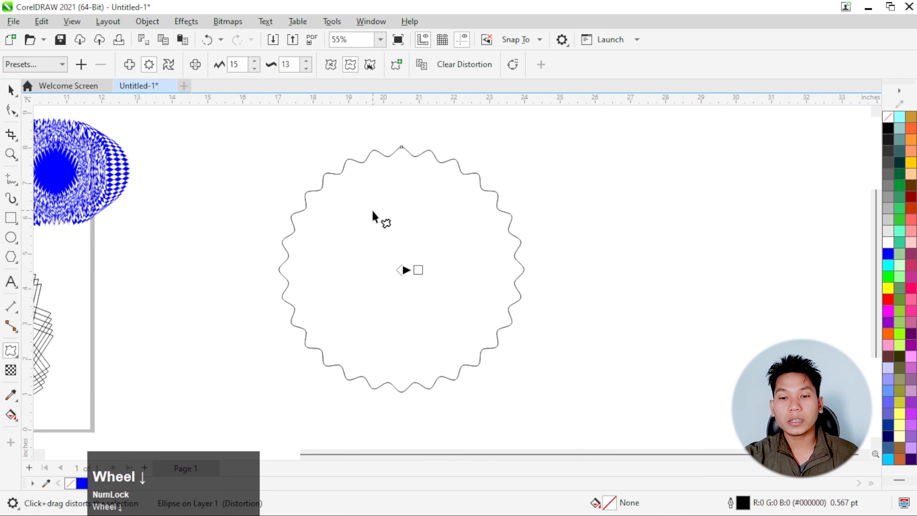
Fill the wavy circle with red and remove its outline
{"action": "scroll", "coordinate": [374, 215], "scroll_direction": "up", "scroll_amount": 1}
{"action": "left_click", "coordinate": [20, 96]}
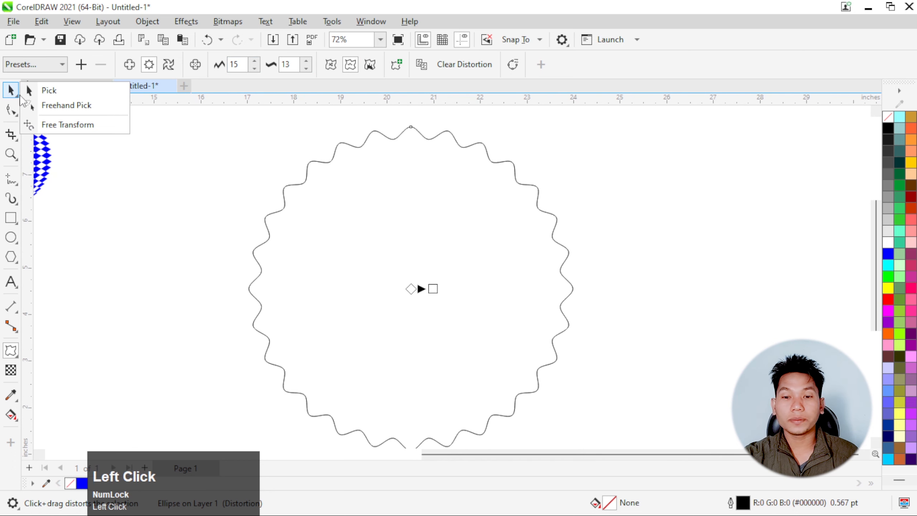
{"action": "left_click", "coordinate": [39, 90]}
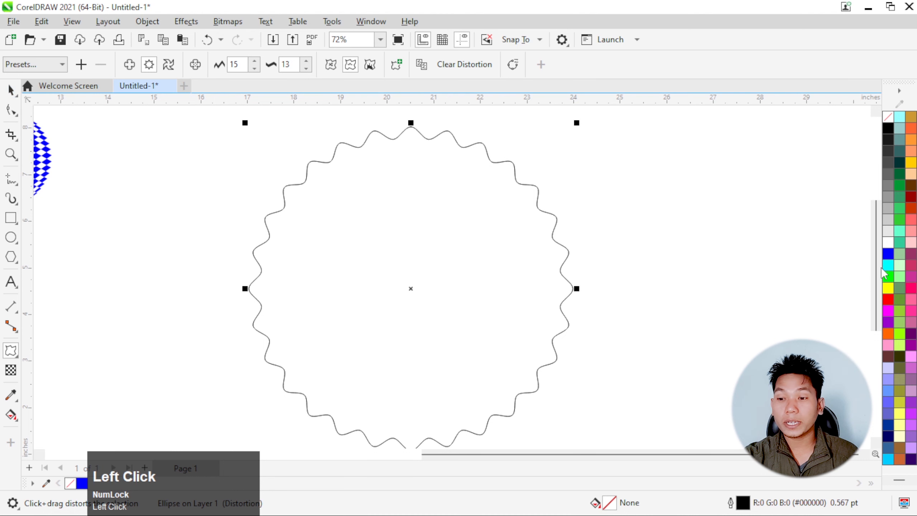
{"action": "left_click", "coordinate": [888, 299]}
{"action": "right_click", "coordinate": [889, 120]}
{"action": "left_click", "coordinate": [870, 131]}
{"action": "scroll", "coordinate": [486, 202], "scroll_direction": "down", "scroll_amount": 2}
{"action": "scroll", "coordinate": [447, 246], "scroll_direction": "up", "scroll_amount": 2}
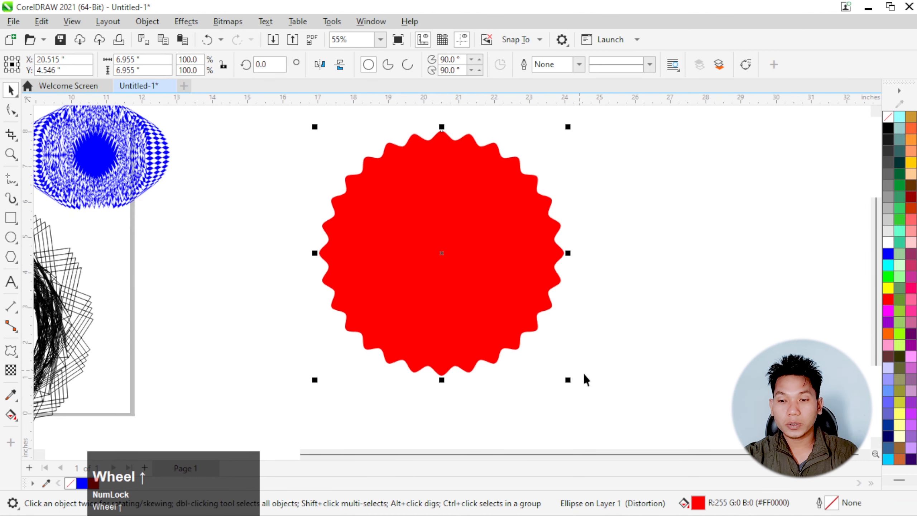
Duplicate the red wavy shape about its center at about 88.1% size and give the copy a white outline
{"action": "left_click_drag", "start_coordinate": [569, 380], "coordinate": [554, 368]}
{"action": "right_click", "coordinate": [554, 368]}
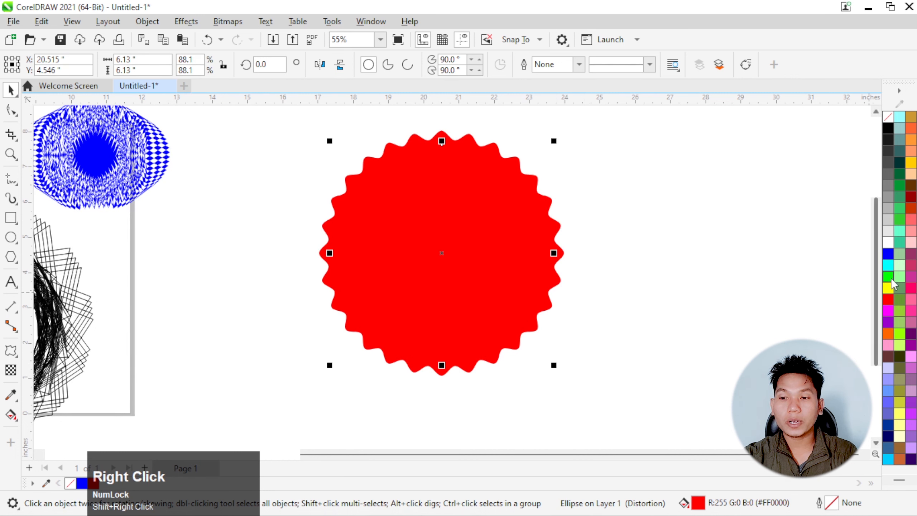
{"action": "right_click", "coordinate": [890, 244]}
{"action": "left_click", "coordinate": [842, 254]}
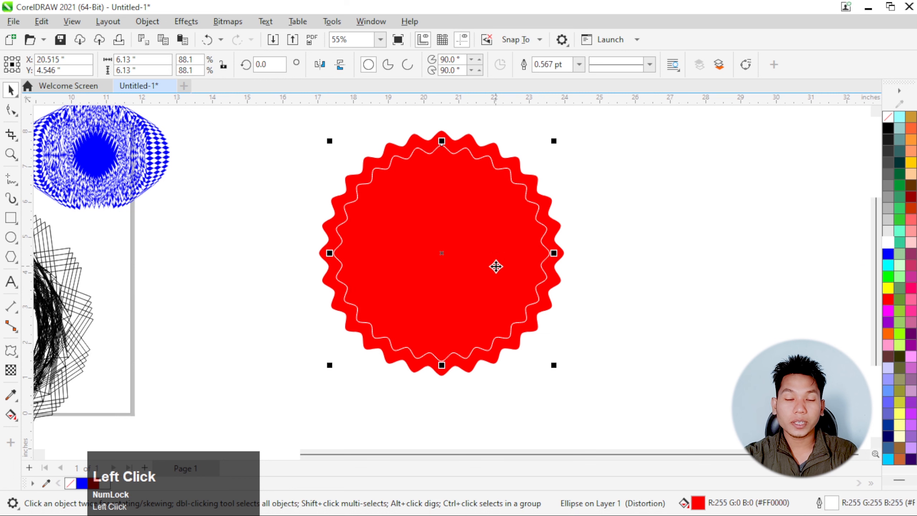
Set the white outline of the inner wavy copy to 2.0 pt and deselect it
{"action": "left_click", "coordinate": [578, 69]}
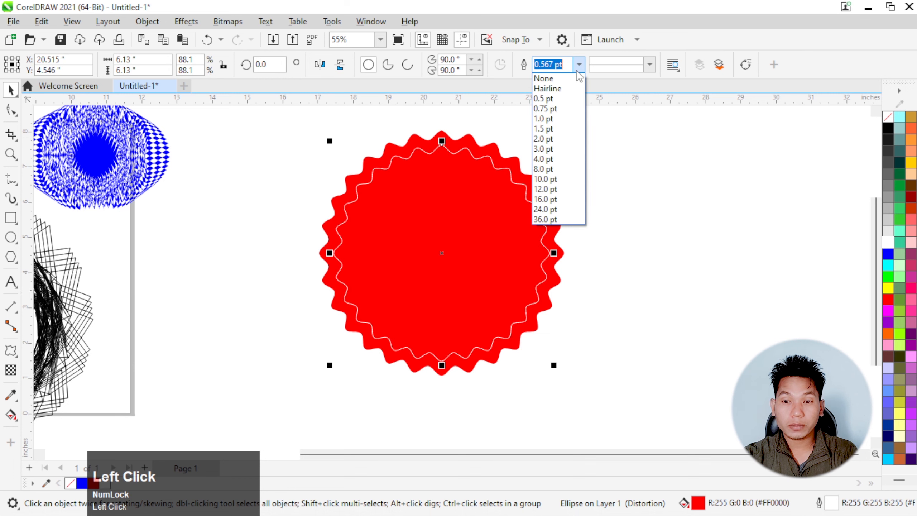
{"action": "left_click", "coordinate": [543, 139]}
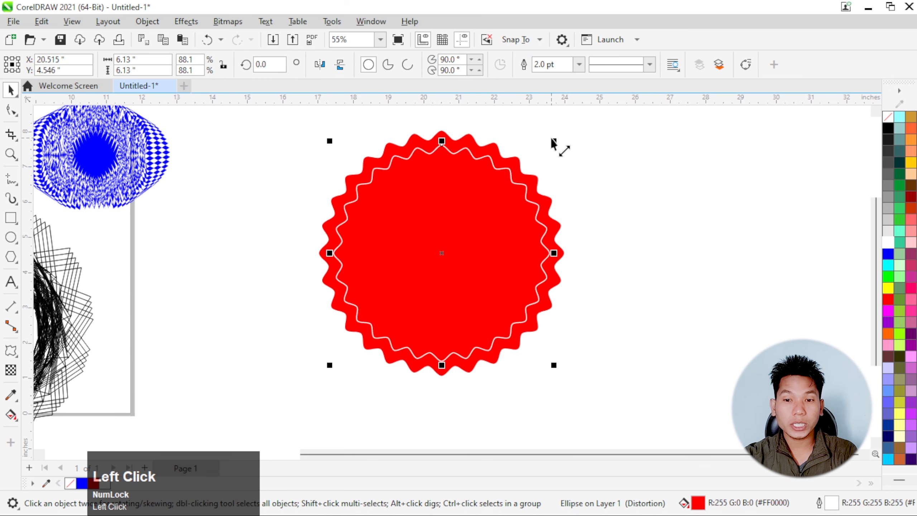
{"action": "scroll", "coordinate": [510, 172], "scroll_direction": "up", "scroll_amount": 2}
{"action": "scroll", "coordinate": [510, 172], "scroll_direction": "down", "scroll_amount": 1}
{"action": "left_click", "coordinate": [623, 221]}
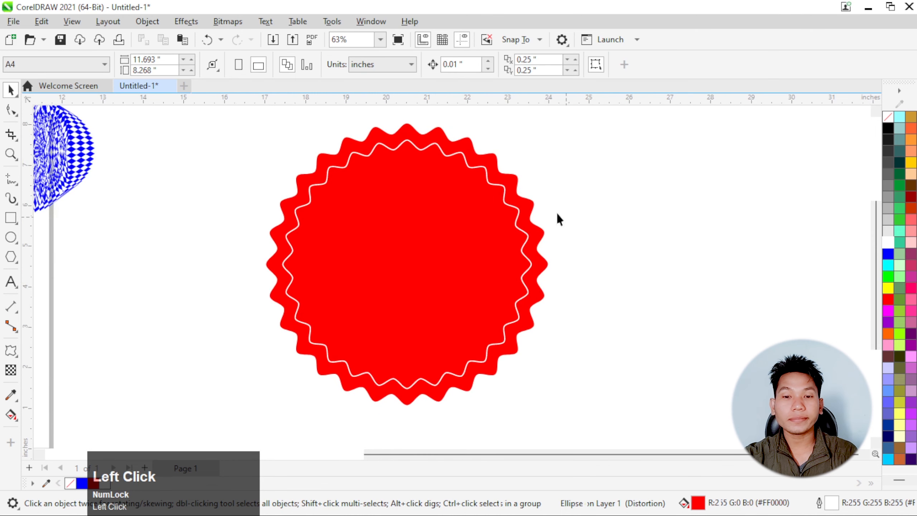
Draw a circle about 5.21 inches wide from the center of the red badge
{"action": "left_click", "coordinate": [10, 237]}
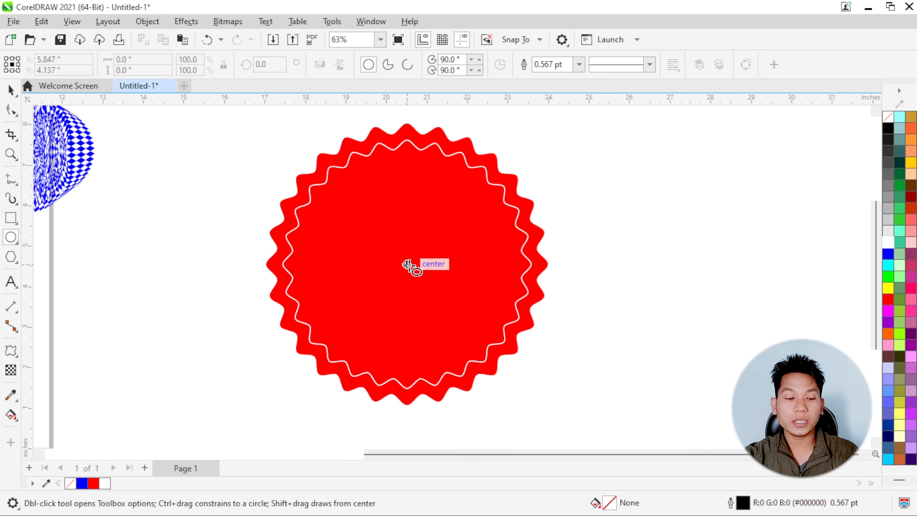
{"action": "left_click", "coordinate": [407, 266], "text": "ctrl"}
{"action": "left_click_drag", "start_coordinate": [407, 265], "coordinate": [493, 371]}
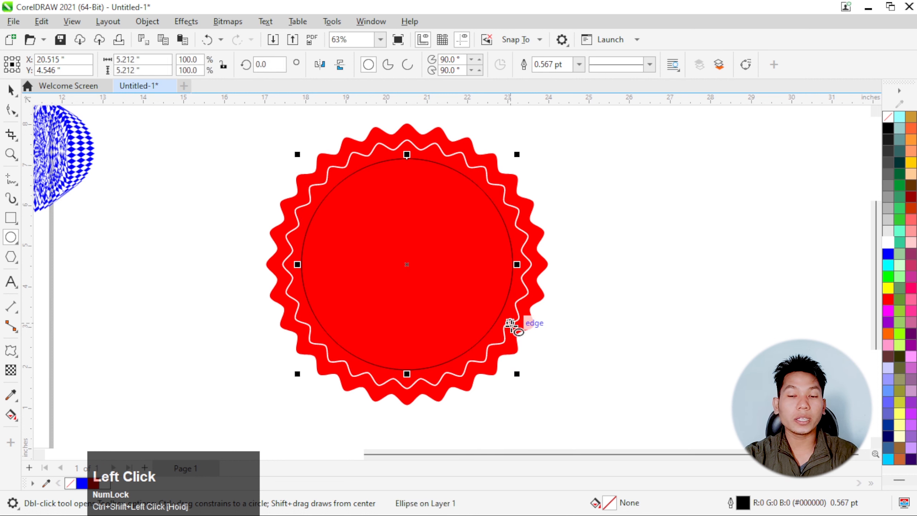
Fill the inner circle with white and remove its outline
{"action": "left_click", "coordinate": [889, 242]}
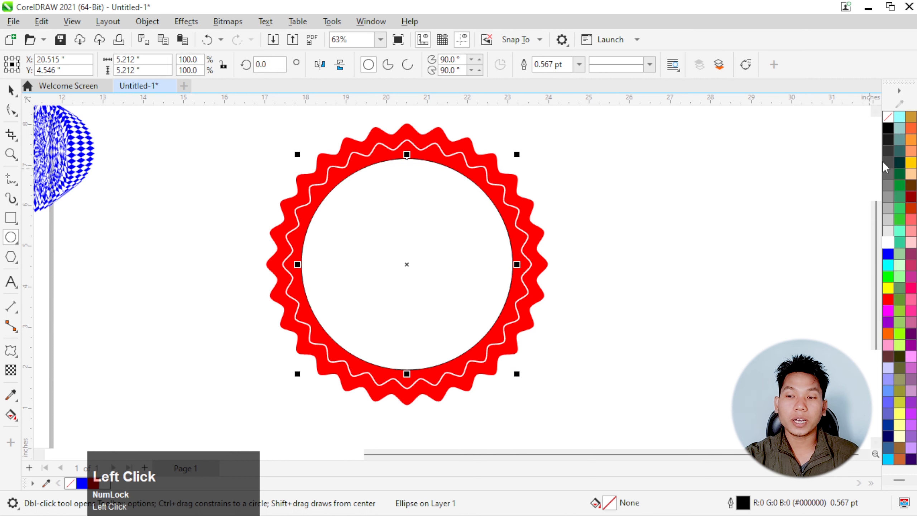
{"action": "right_click", "coordinate": [888, 124]}
{"action": "left_click", "coordinate": [843, 130]}
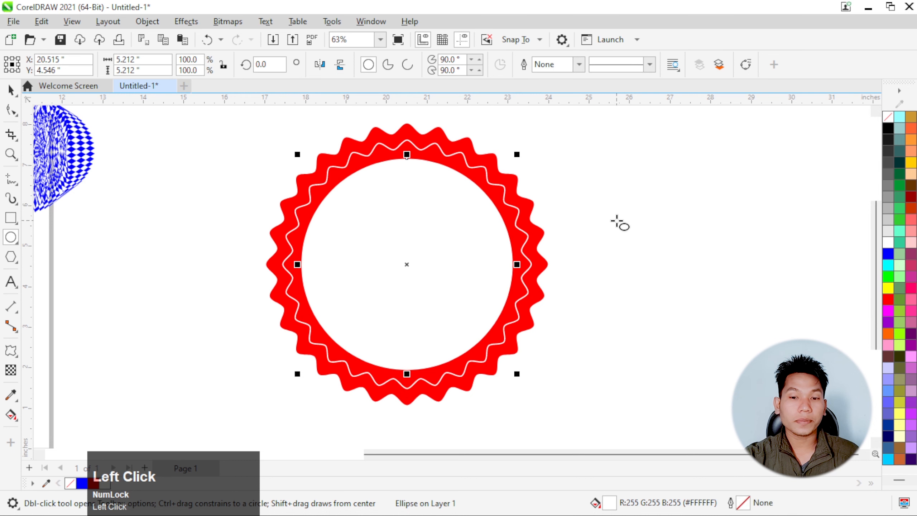
Duplicate the white circle about its center at about 91.5% size and give the copy a red 4.0 pt outline
{"action": "left_click", "coordinate": [8, 90]}
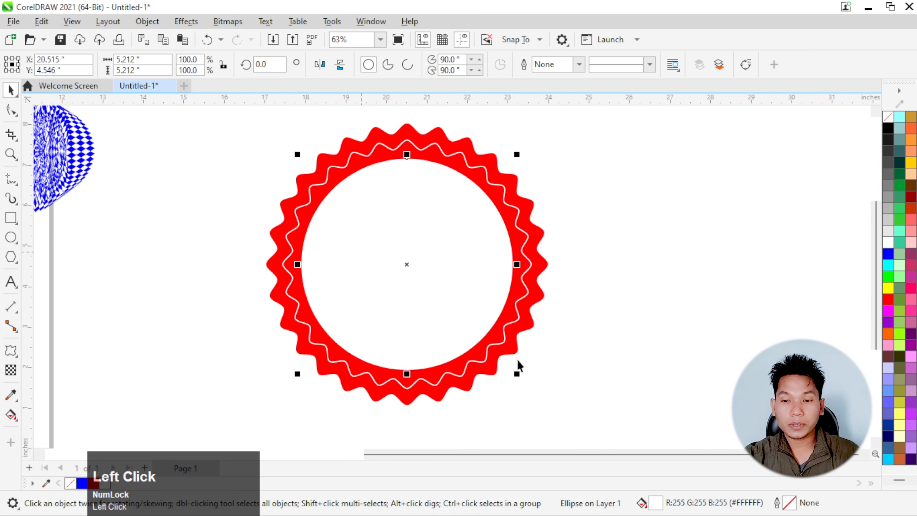
{"action": "left_click_drag", "start_coordinate": [520, 374], "coordinate": [510, 366]}
{"action": "right_click", "coordinate": [510, 365], "text": "shift"}
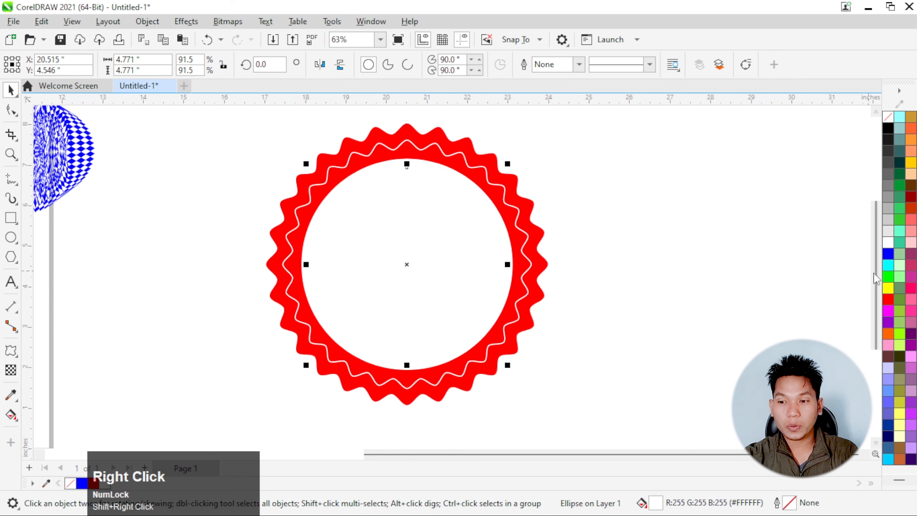
{"action": "right_click", "coordinate": [888, 297]}
{"action": "left_click", "coordinate": [859, 307]}
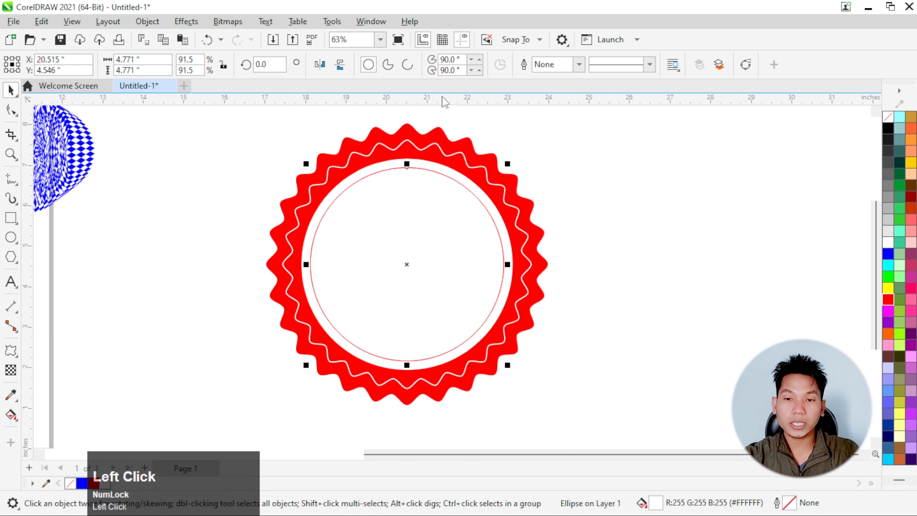
{"action": "left_click", "coordinate": [577, 69]}
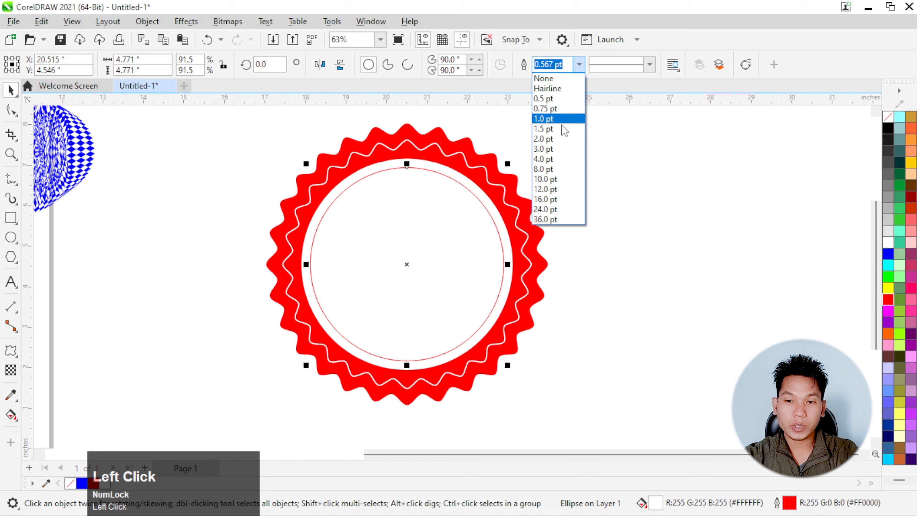
{"action": "left_click", "coordinate": [549, 160]}
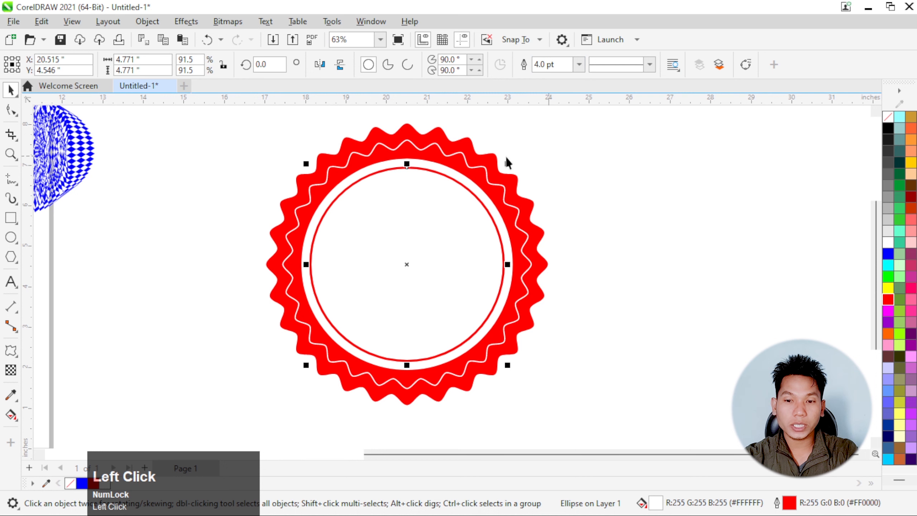
Set the white outline of the inner wavy shape to 4.0 pt and deselect it
{"action": "left_click", "coordinate": [485, 170]}
{"action": "left_click", "coordinate": [579, 70]}
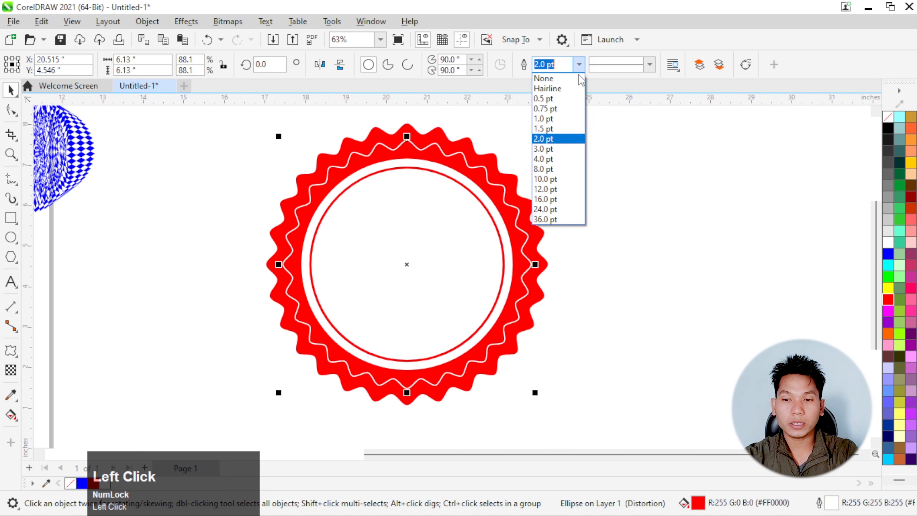
{"action": "left_click", "coordinate": [547, 160]}
{"action": "left_click", "coordinate": [679, 195]}
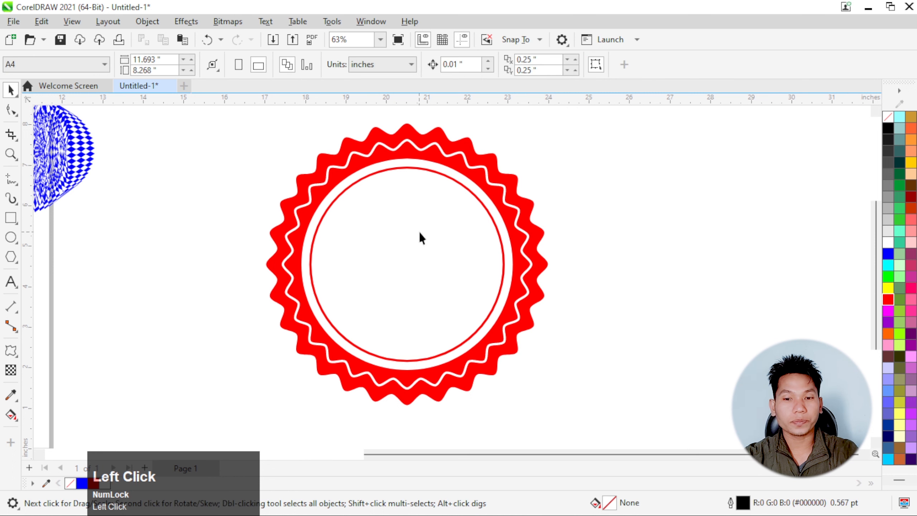
Duplicate the red-outlined circle about its center, shrinking the copy to about 3.53 inches wide, and deselect it
{"action": "left_click", "coordinate": [501, 251]}
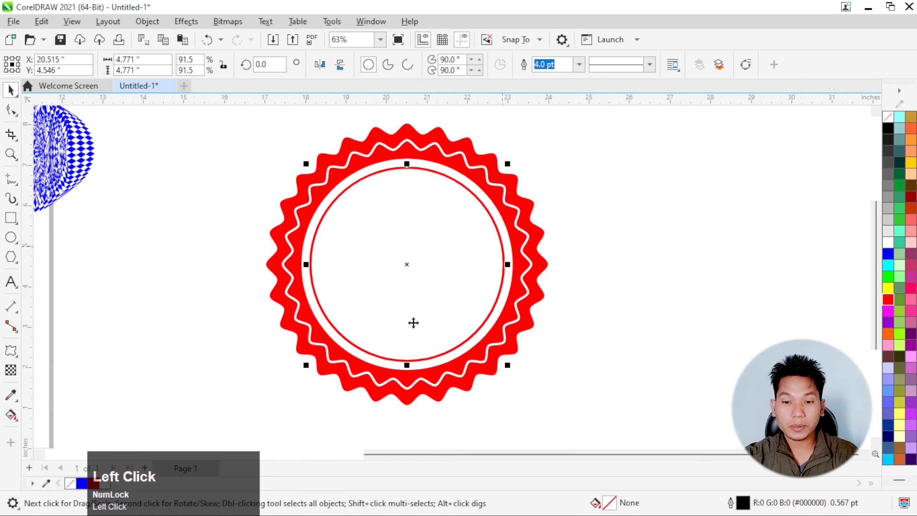
{"action": "scroll", "coordinate": [418, 322], "scroll_direction": "up", "scroll_amount": 2}
{"action": "scroll", "coordinate": [417, 321], "scroll_direction": "down", "scroll_amount": 1}
{"action": "left_click_drag", "start_coordinate": [522, 373], "coordinate": [500, 341]}
{"action": "right_click", "coordinate": [501, 341], "text": "shift"}
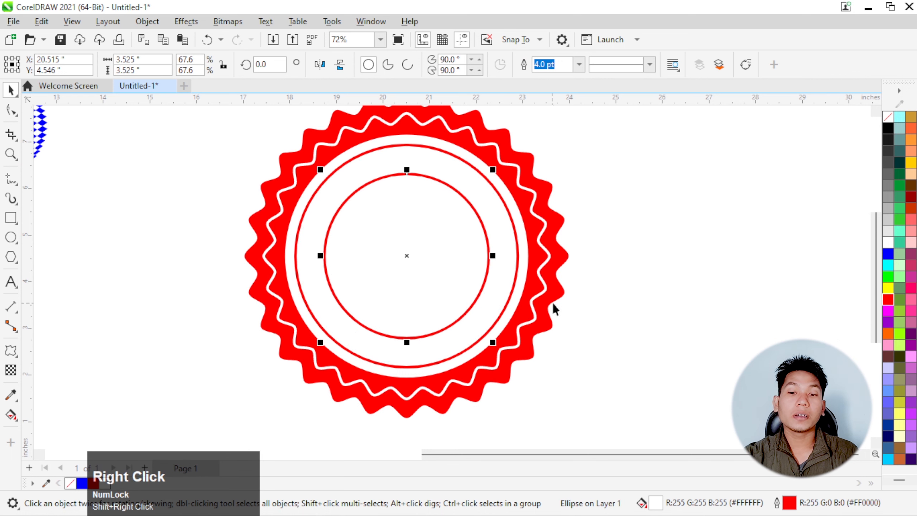
{"action": "left_click", "coordinate": [631, 295]}
{"action": "scroll", "coordinate": [524, 257], "scroll_direction": "down", "scroll_amount": 2}
{"action": "scroll", "coordinate": [524, 258], "scroll_direction": "up", "scroll_amount": 1}
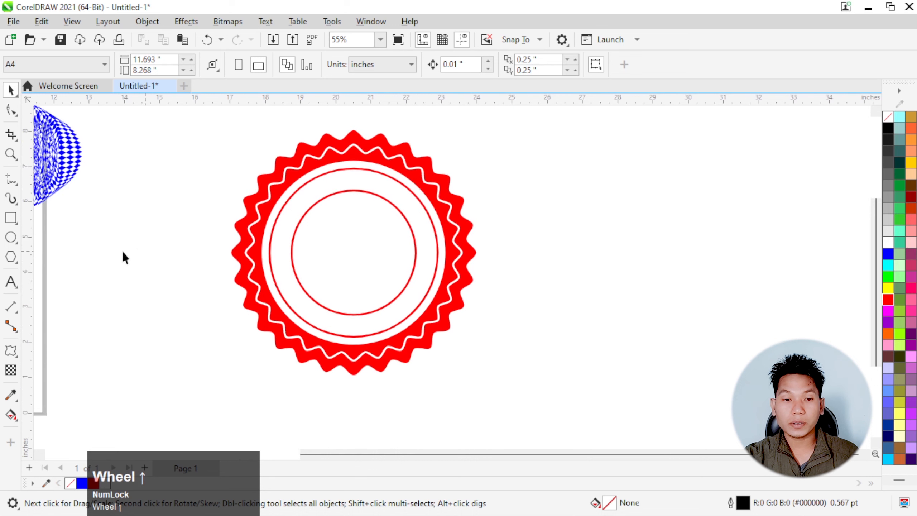
Draw a tall, narrow upright rectangle in the empty space beside the badge and move it slightly farther away
{"action": "left_click", "coordinate": [10, 218]}
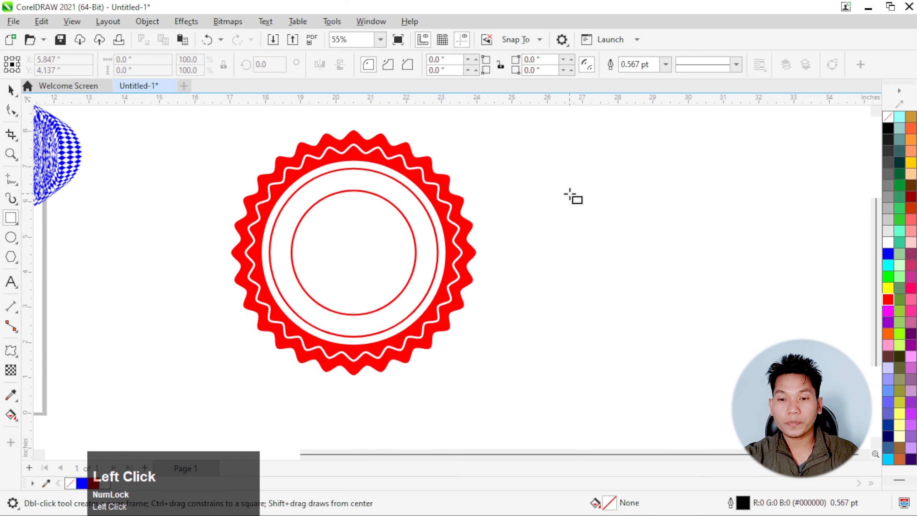
{"action": "left_click_drag", "start_coordinate": [577, 166], "coordinate": [589, 374]}
{"action": "left_click", "coordinate": [10, 89]}
{"action": "left_click_drag", "start_coordinate": [602, 269], "coordinate": [637, 254]}
Make a copy of the narrow rectangle rotated clockwise about its center to an angle of about 347.3°
{"action": "left_click", "coordinate": [637, 254]}
{"action": "left_click_drag", "start_coordinate": [655, 152], "coordinate": [673, 146]}
{"action": "right_click", "coordinate": [673, 146]}
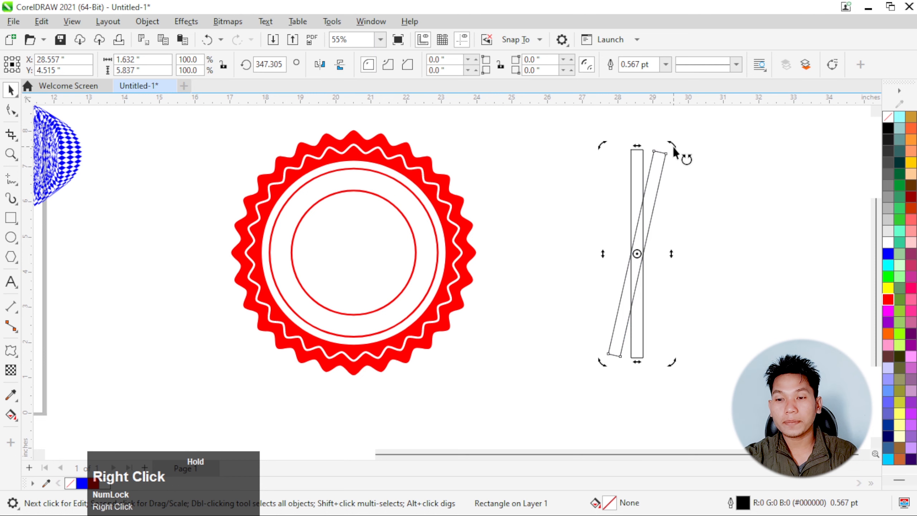
{"action": "scroll", "coordinate": [674, 152], "scroll_direction": "up", "scroll_amount": 4}
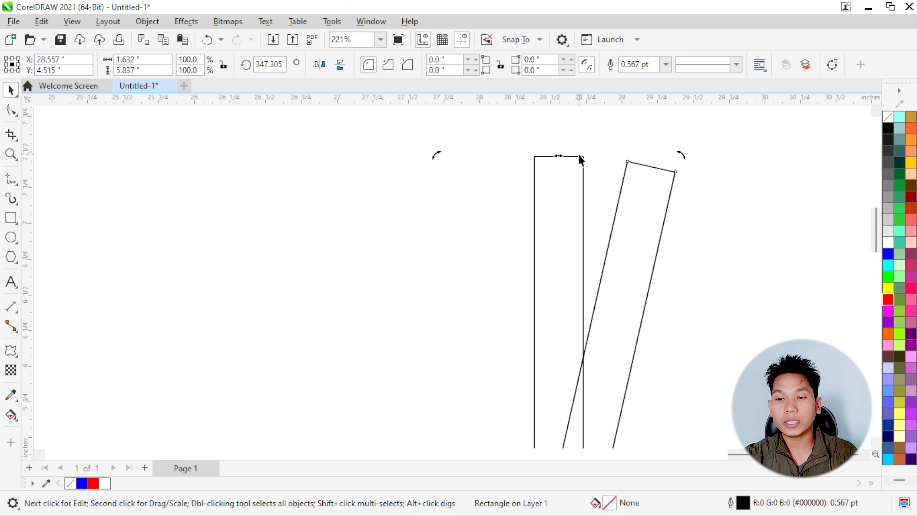
{"action": "scroll", "coordinate": [612, 160], "scroll_direction": "down", "scroll_amount": 2}
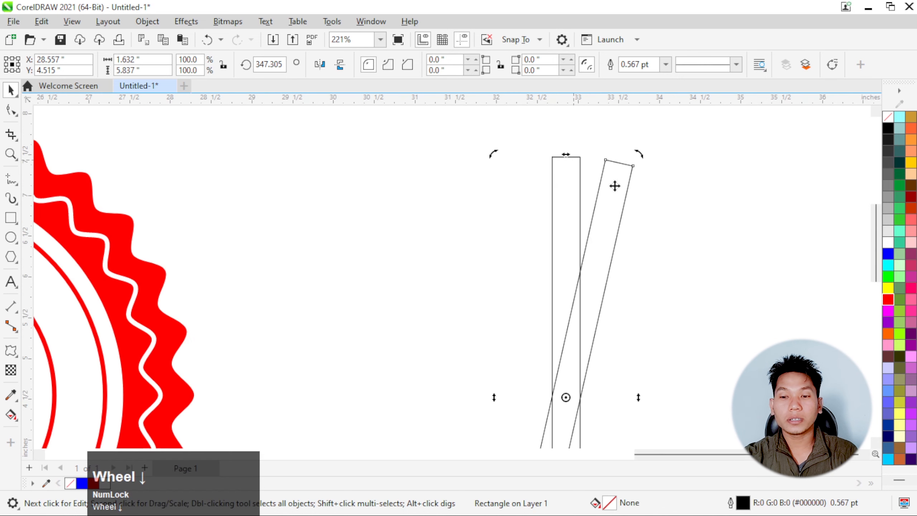
Repeat the rotated duplication until the narrow rectangles fan out into a full ring, and deselect
{"action": "key", "text": "ctrl+r"}
{"action": "key", "text": "ctrl+r"}
{"action": "key", "text": "ctrl+r"}
{"action": "key", "text": "ctrl+r"}
{"action": "key", "text": "ctrl+r"}
{"action": "key", "text": "ctrl+r"}
{"action": "key", "text": "ctrl+r"}
{"action": "key", "text": "ctrl+r"}
{"action": "key", "text": "ctrl+r"}
{"action": "key", "text": "ctrl+r"}
{"action": "key", "text": "ctrl+r"}
{"action": "key", "text": "ctrl+r"}
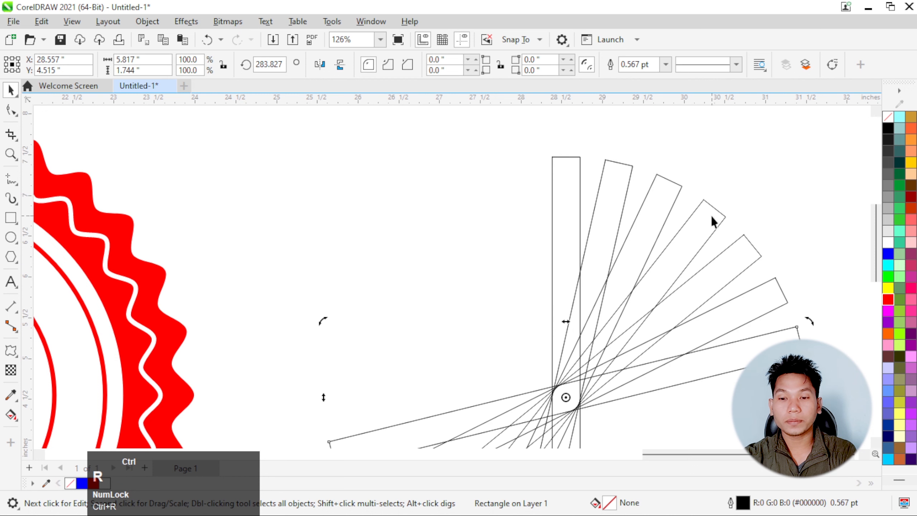
{"action": "key", "text": "ctrl+r"}
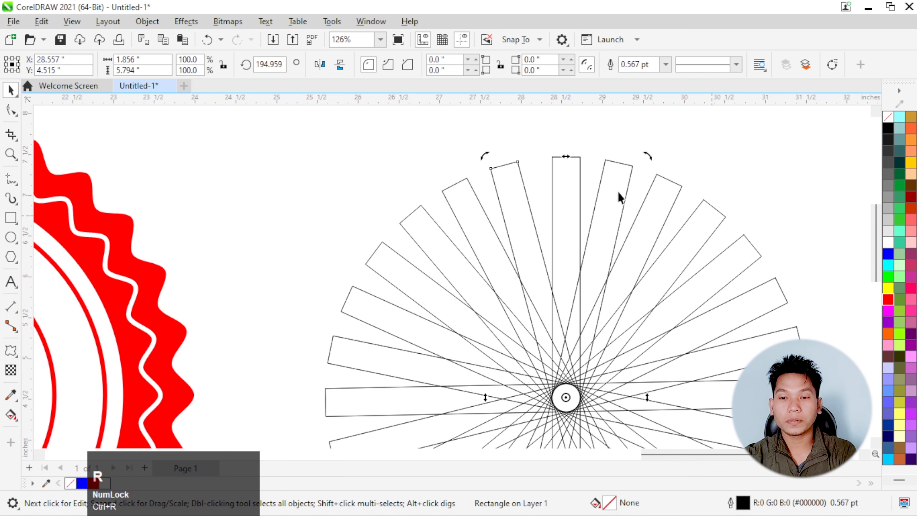
{"action": "scroll", "coordinate": [622, 198], "scroll_direction": "down", "scroll_amount": 3}
{"action": "left_click", "coordinate": [249, 227]}
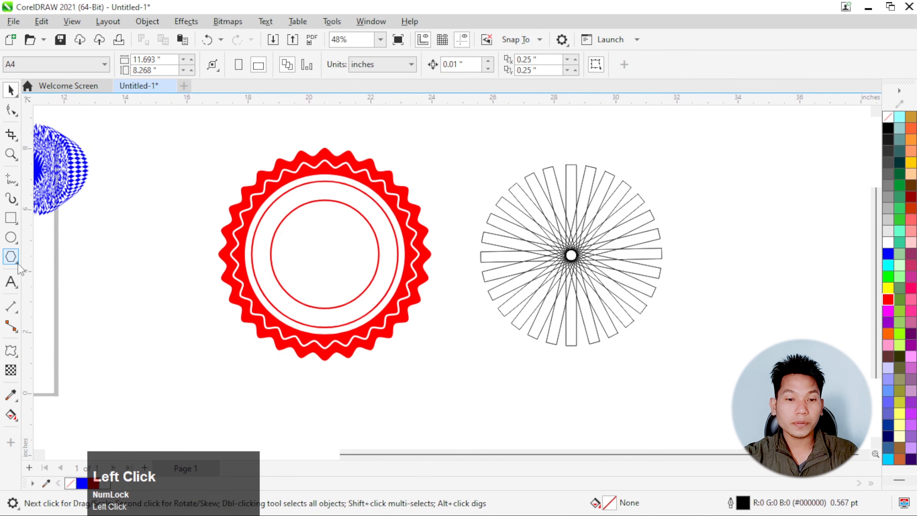
Draw a circle about 5.24 inches wide from the center of the rectangle ring
{"action": "left_click", "coordinate": [11, 237]}
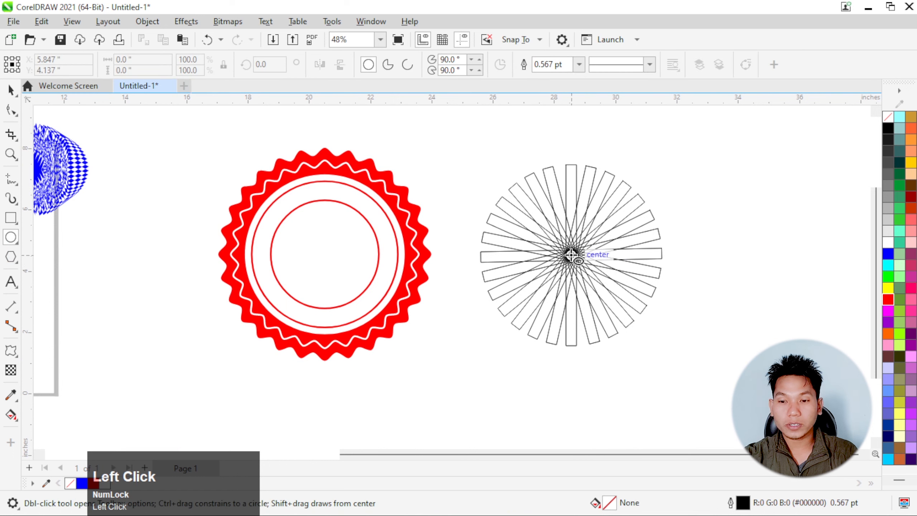
{"action": "left_click_drag", "start_coordinate": [571, 255], "coordinate": [647, 338]}
{"action": "left_click", "coordinate": [11, 91]}
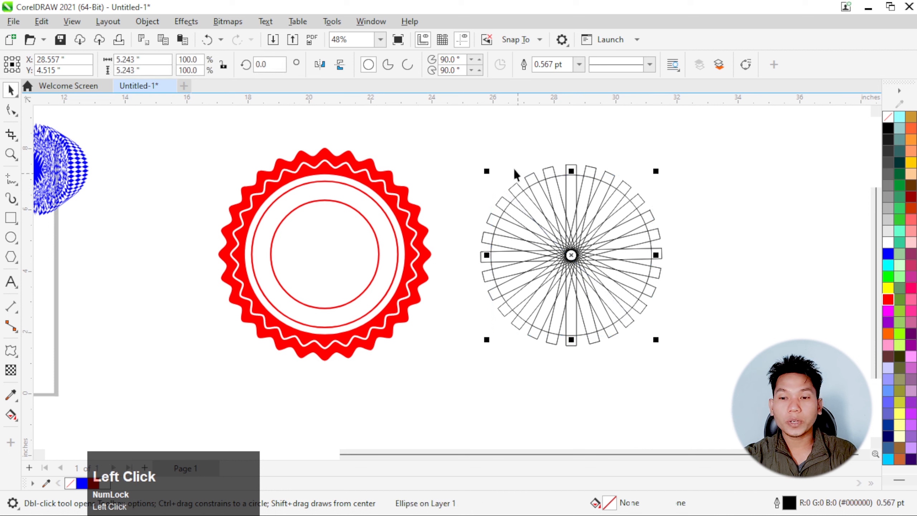
Select the circle together with all the fanned rectangles and weld them into one gear-shaped outline
{"action": "left_click", "coordinate": [515, 171]}
{"action": "left_click_drag", "start_coordinate": [694, 364], "coordinate": [416, 119]}
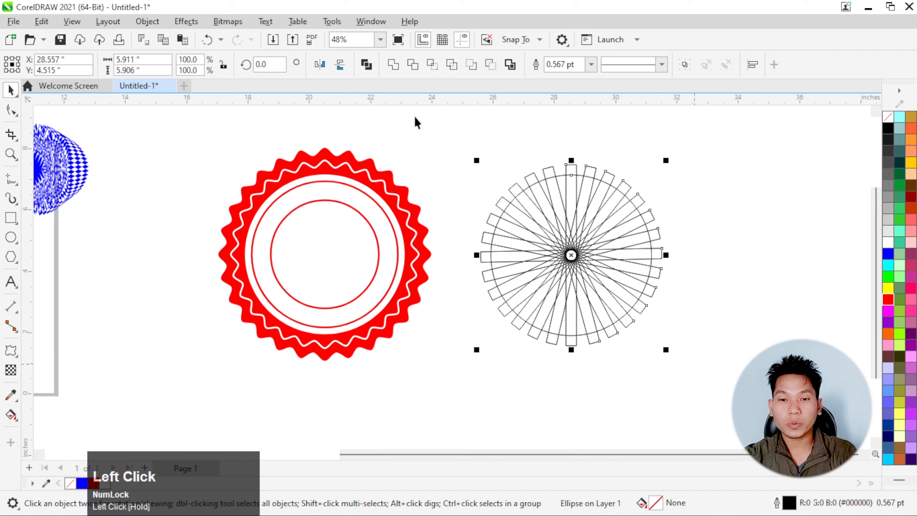
{"action": "left_click", "coordinate": [403, 66]}
{"action": "left_click", "coordinate": [697, 190]}
{"action": "scroll", "coordinate": [622, 181], "scroll_direction": "up", "scroll_amount": 2}
{"action": "scroll", "coordinate": [460, 269], "scroll_direction": "down", "scroll_amount": 1}
Move the gear outline closer to the badge and align its center horizontally and vertically with the badge's innermost circle
{"action": "left_click", "coordinate": [535, 358]}
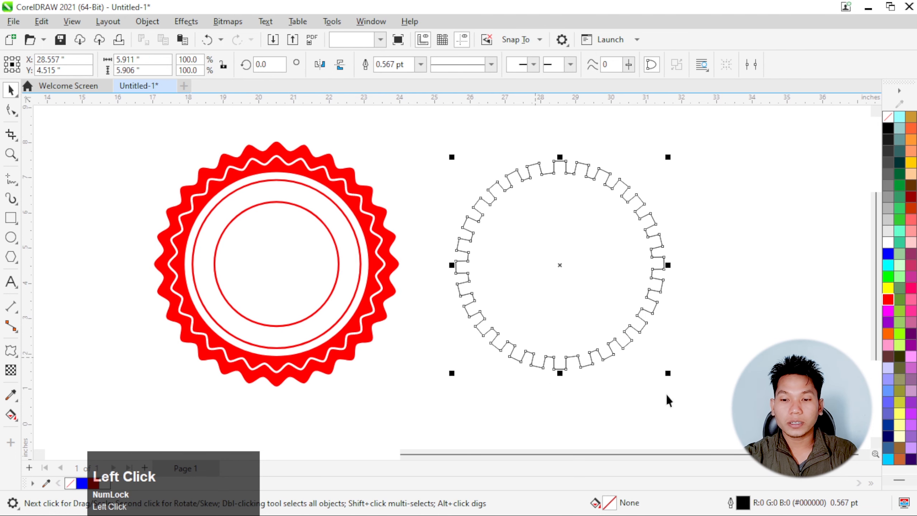
{"action": "left_click_drag", "start_coordinate": [602, 334], "coordinate": [563, 312]}
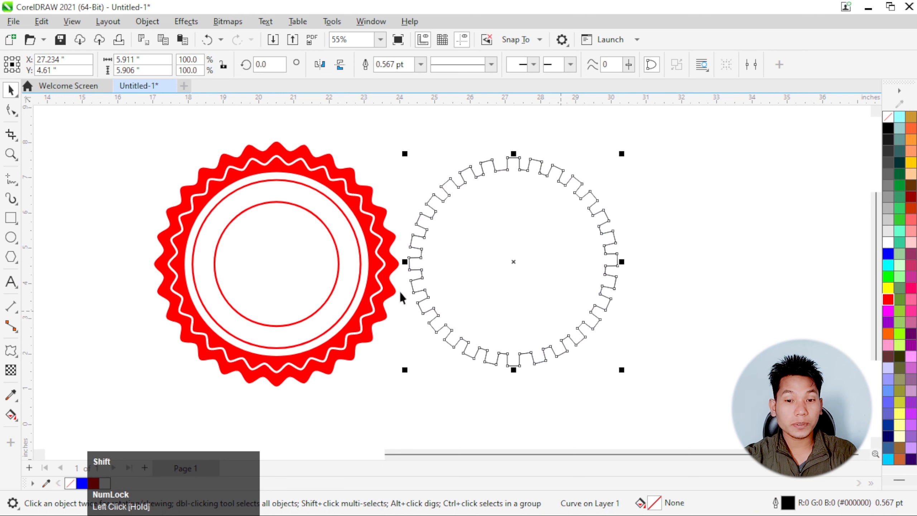
{"action": "left_click", "coordinate": [334, 286], "text": "shift"}
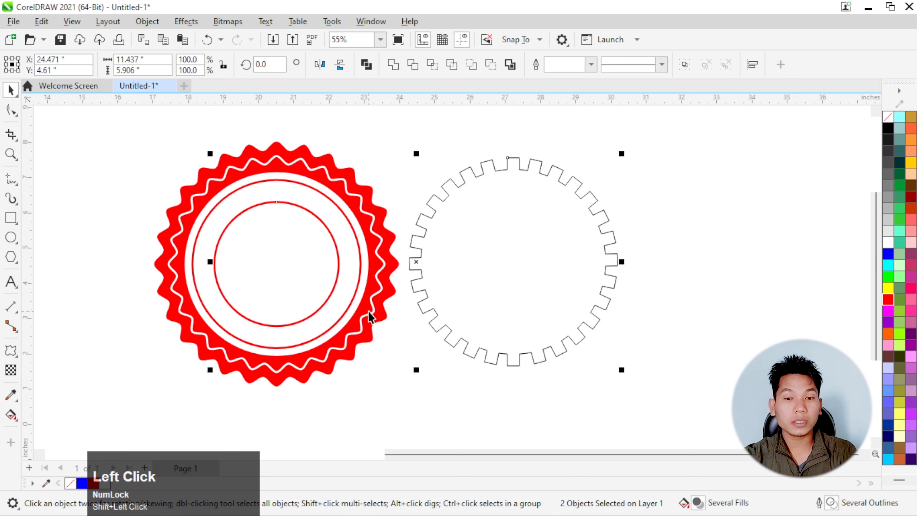
{"action": "key", "text": "c"}
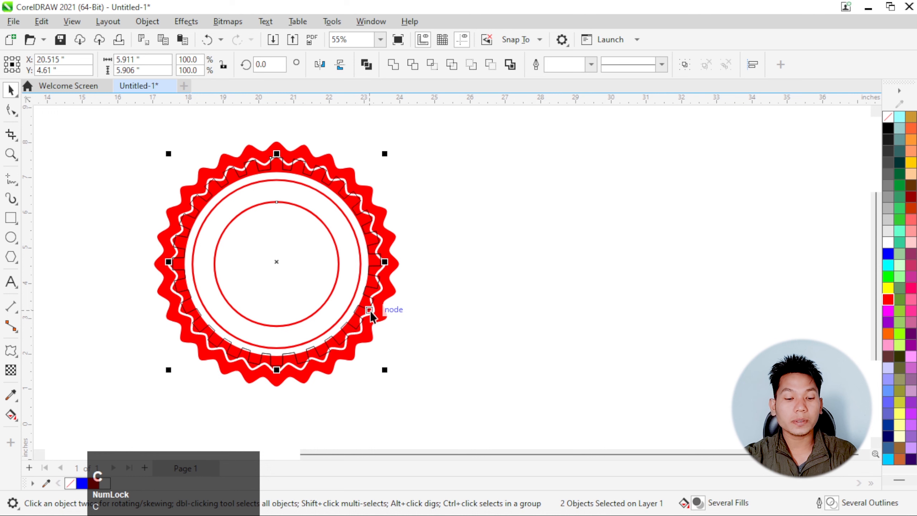
{"action": "key", "text": "e"}
{"action": "left_click", "coordinate": [561, 298]}
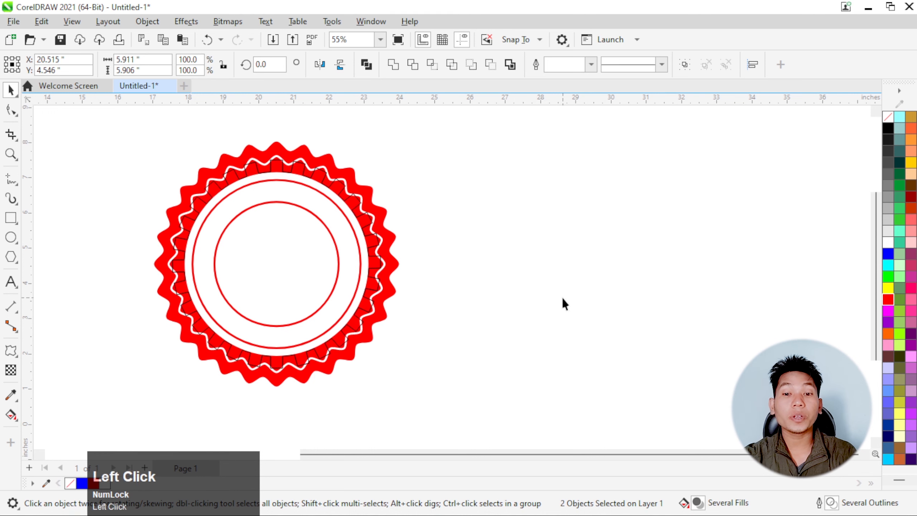
Scale the gear outline about its center to about 73.3% so it sits between the two red circles
{"action": "scroll", "coordinate": [336, 313], "scroll_direction": "up", "scroll_amount": 3}
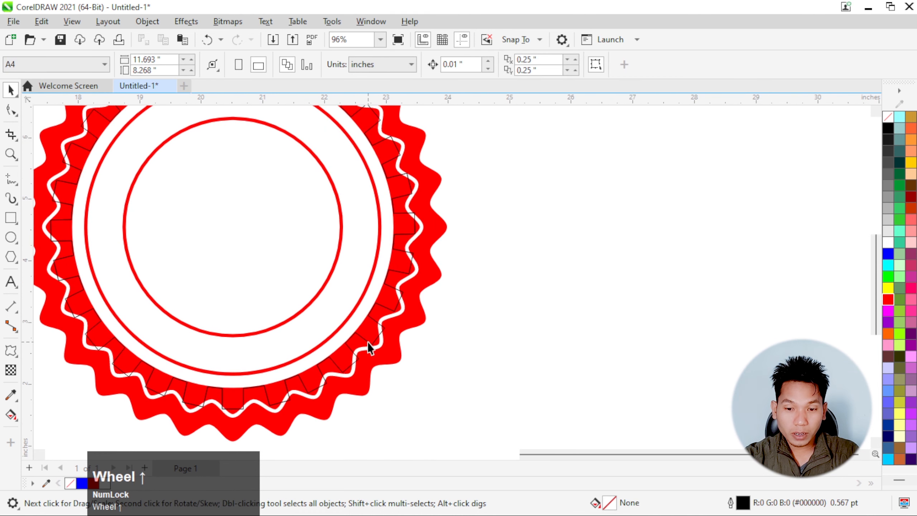
{"action": "left_click", "coordinate": [368, 342]}
{"action": "scroll", "coordinate": [412, 341], "scroll_direction": "down", "scroll_amount": 2}
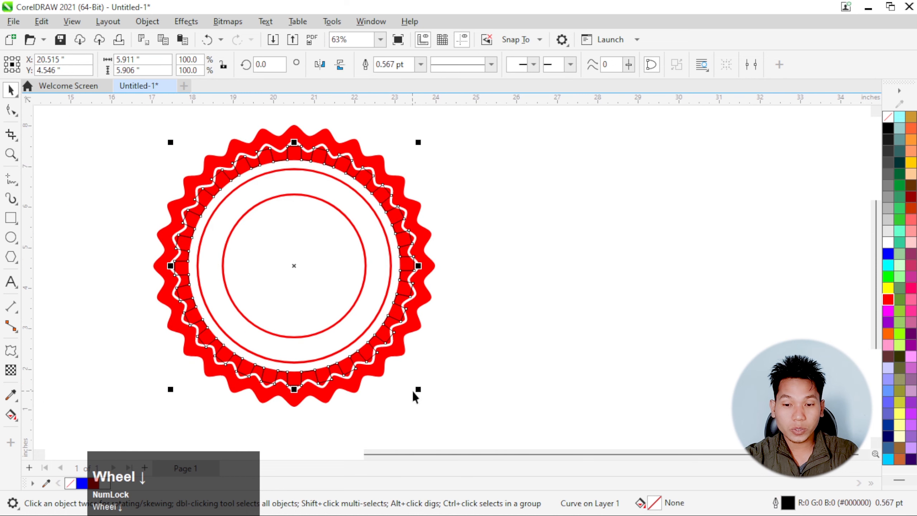
{"action": "left_click_drag", "start_coordinate": [418, 390], "coordinate": [385, 363]}
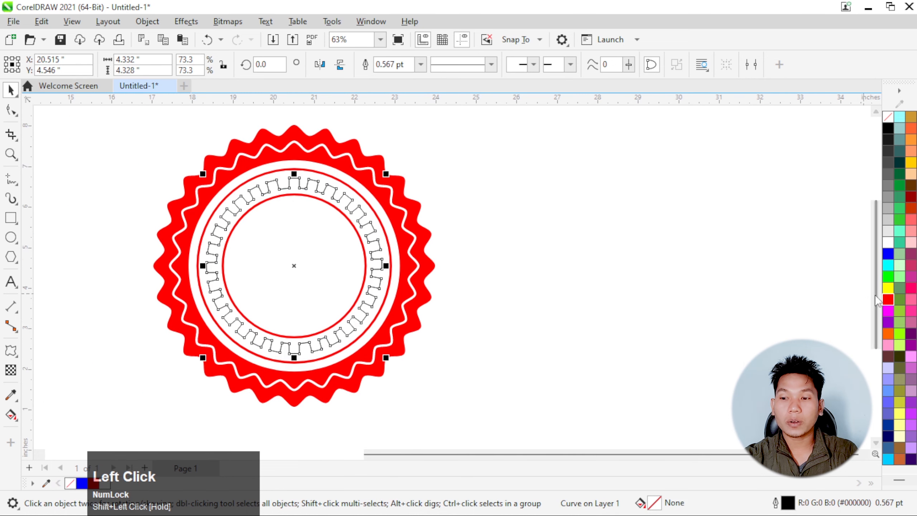
Give the gear shape a red 3.0 pt outline and deselect it
{"action": "right_click", "coordinate": [888, 299]}
{"action": "left_click", "coordinate": [830, 303]}
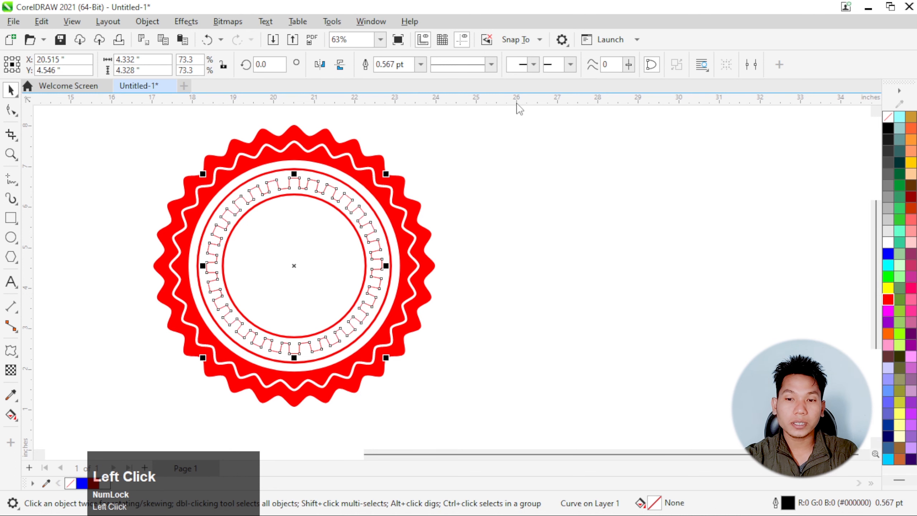
{"action": "left_click", "coordinate": [420, 64]}
{"action": "left_click", "coordinate": [394, 149]}
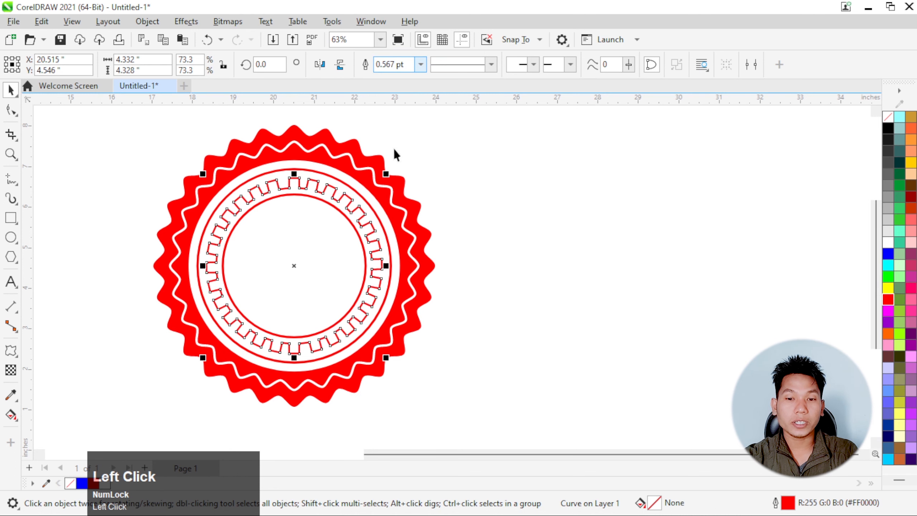
{"action": "left_click", "coordinate": [430, 188]}
{"action": "scroll", "coordinate": [331, 239], "scroll_direction": "down", "scroll_amount": 1}
{"action": "scroll", "coordinate": [283, 228], "scroll_direction": "up", "scroll_amount": 1}
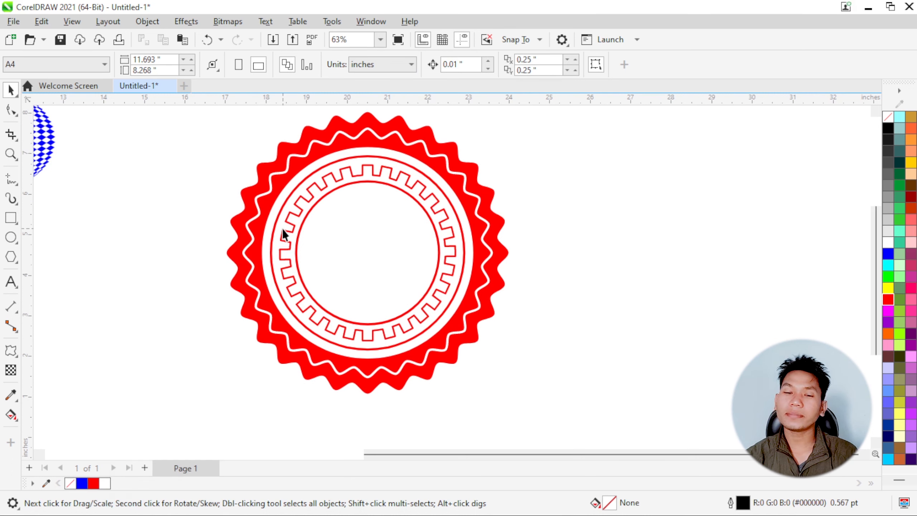
{"action": "scroll", "coordinate": [399, 249], "scroll_direction": "down", "scroll_amount": 2}
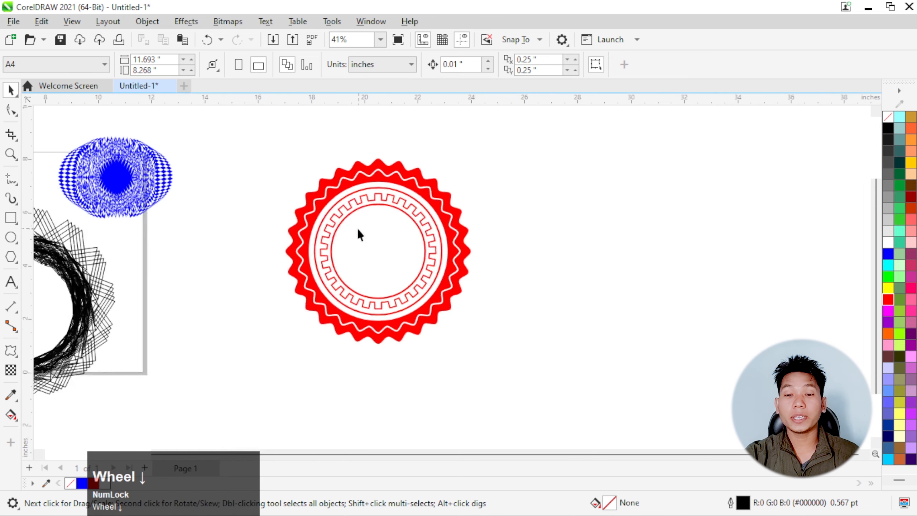
{"action": "scroll", "coordinate": [357, 228], "scroll_direction": "up", "scroll_amount": 3}
{"action": "scroll", "coordinate": [359, 230], "scroll_direction": "down", "scroll_amount": 1}
{"action": "scroll", "coordinate": [358, 222], "scroll_direction": "up", "scroll_amount": 1}
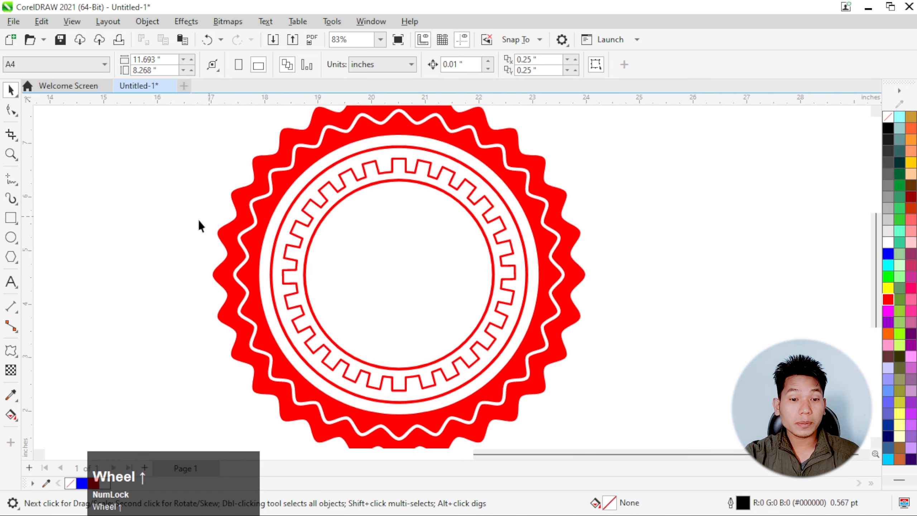
Draw a curved skyline of four pointed mountain peaks across the badge's innermost circle with the Pen tool
{"action": "left_click", "coordinate": [10, 178]}
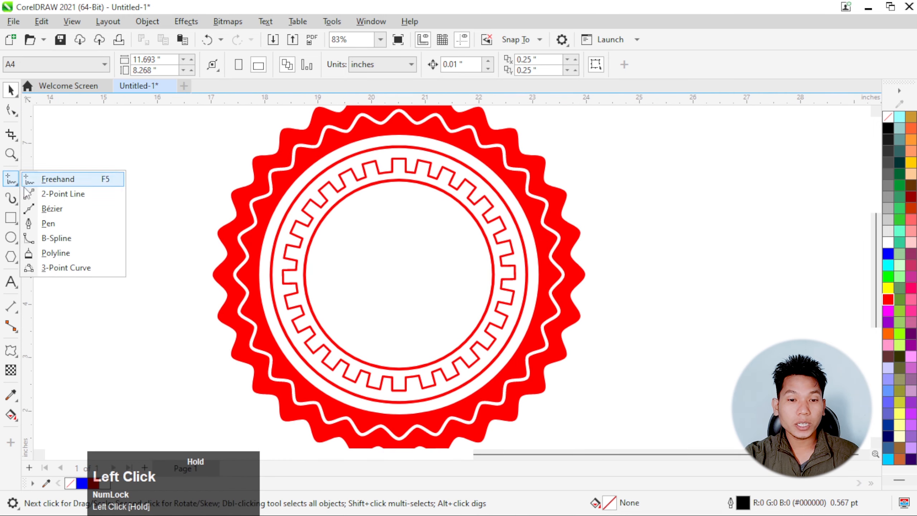
{"action": "left_click", "coordinate": [50, 223]}
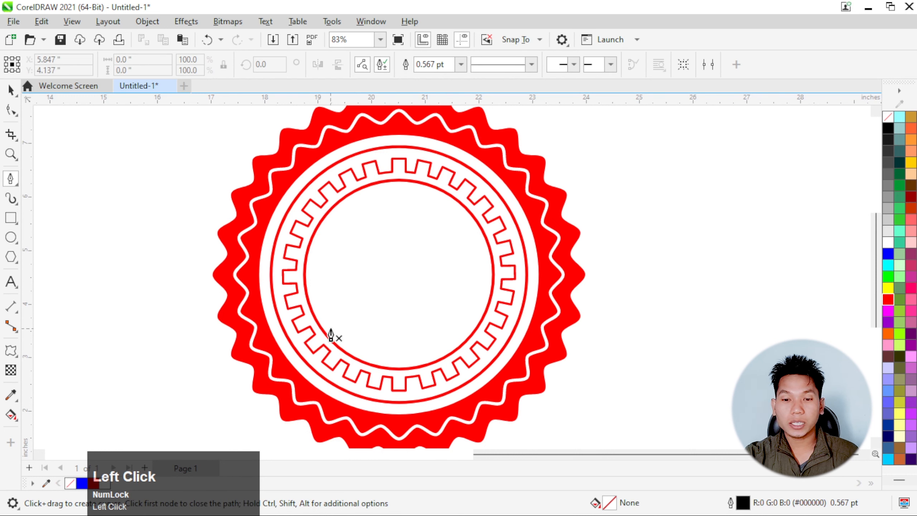
{"action": "left_click", "coordinate": [324, 331]}
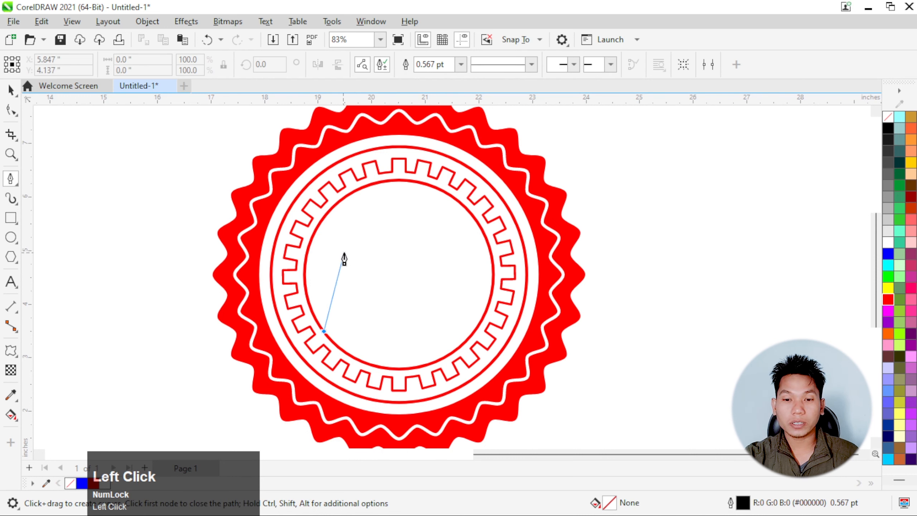
{"action": "left_click_drag", "start_coordinate": [352, 253], "coordinate": [359, 258]}
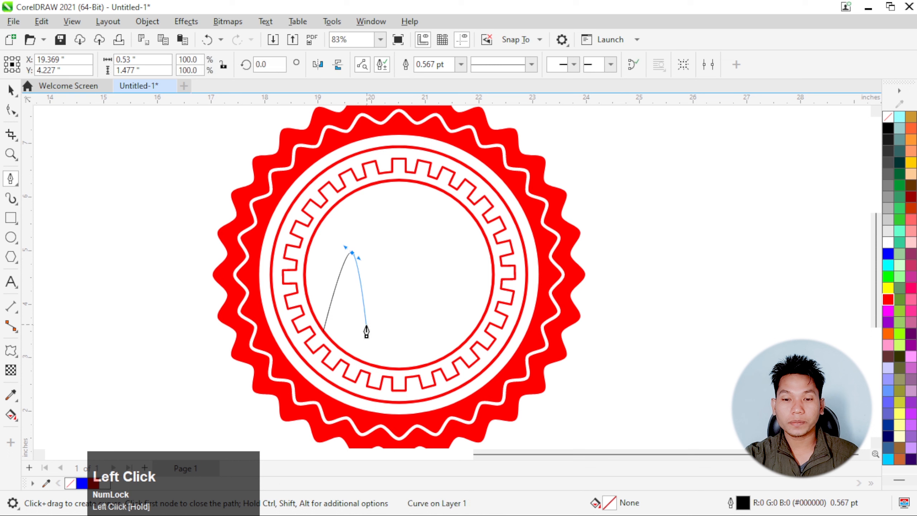
{"action": "left_click", "coordinate": [363, 320]}
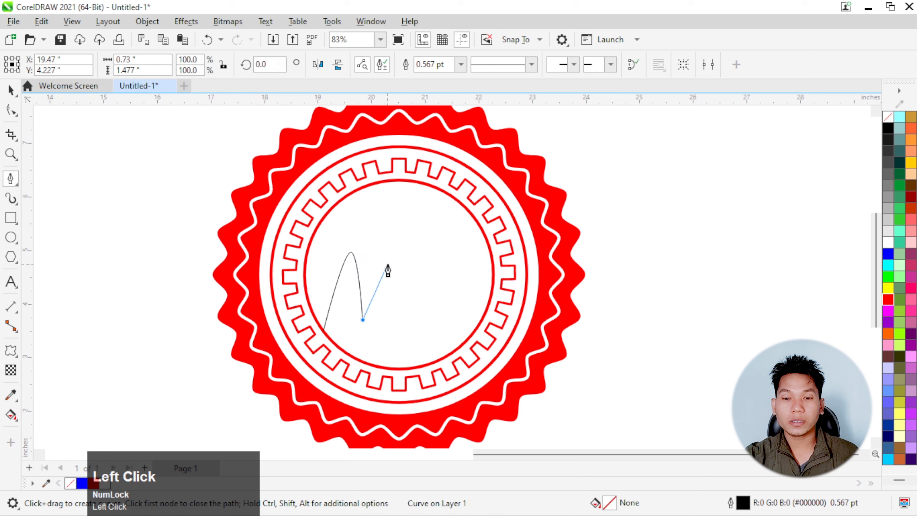
{"action": "mouse_move", "coordinate": [391, 313]}
{"action": "left_mouse_down"}
{"action": "mouse_move", "coordinate": [385, 278]}
{"action": "mouse_move", "coordinate": [391, 318]}
{"action": "left_mouse_up"}
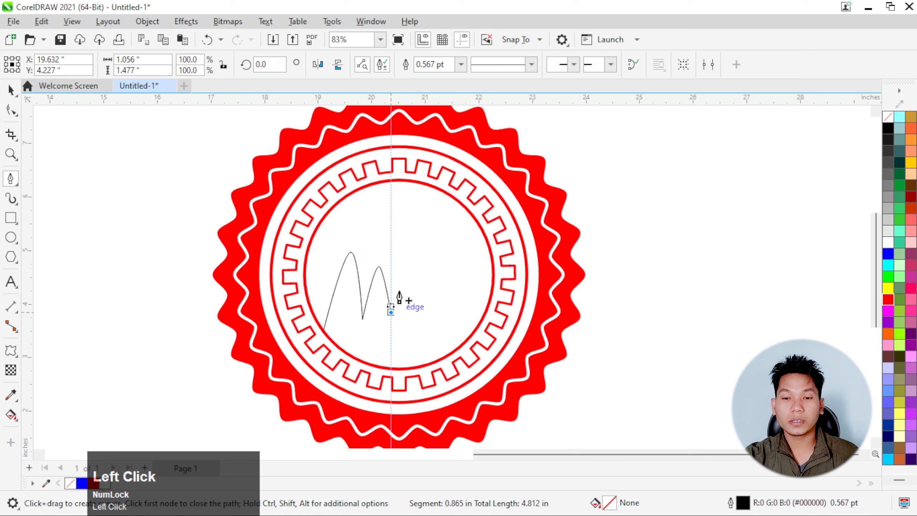
{"action": "left_click_drag", "start_coordinate": [424, 250], "coordinate": [435, 304]}
{"action": "left_click_drag", "start_coordinate": [462, 276], "coordinate": [478, 327]}
{"action": "left_click", "coordinate": [477, 328]}
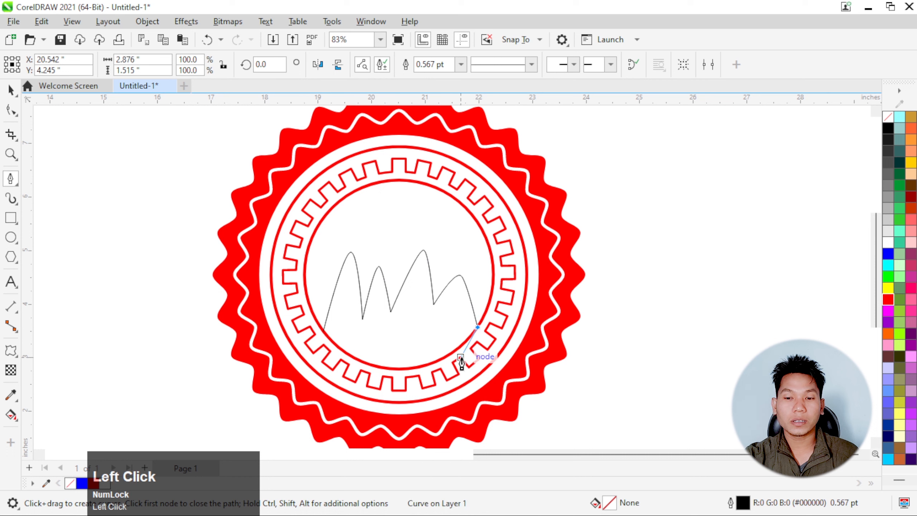
Close the mountain outline along the circle's lower edge, making the shape about 2.88 in wide and 2.29 in high
{"action": "left_click", "coordinate": [461, 357]}
{"action": "left_click", "coordinate": [379, 373]}
{"action": "left_click", "coordinate": [338, 365]}
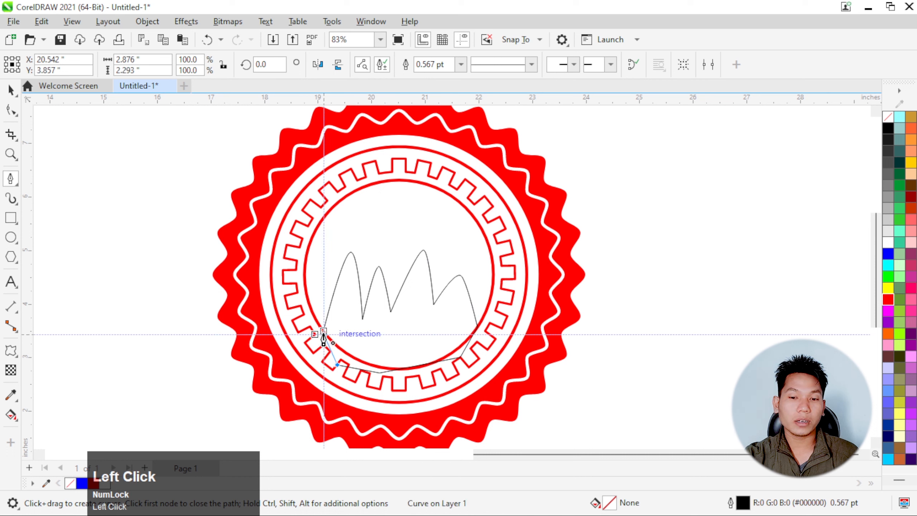
{"action": "left_click", "coordinate": [324, 333]}
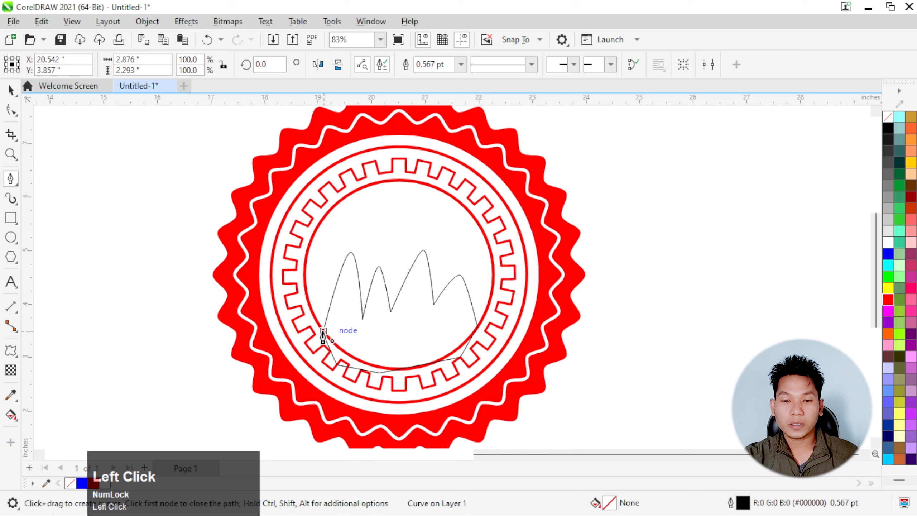
{"action": "left_click", "coordinate": [324, 333]}
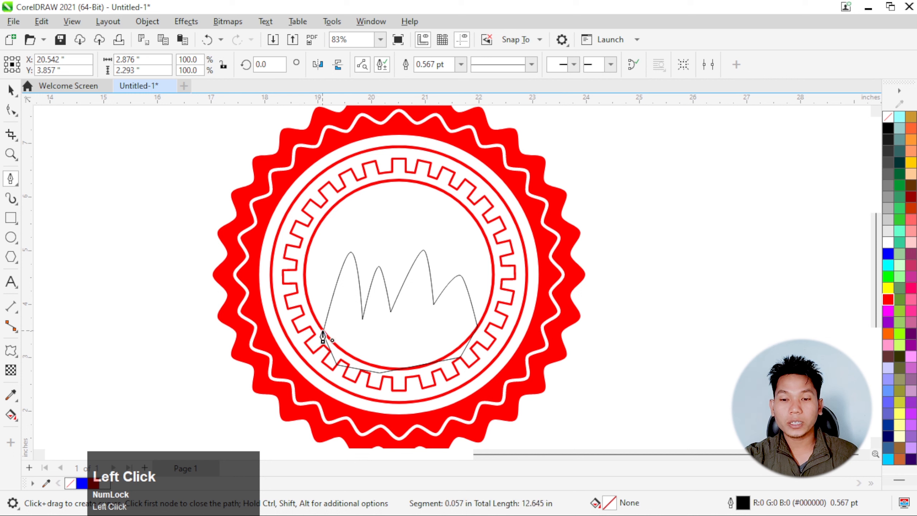
Fill the mountain shape with green (#009933) and remove its outline
{"action": "left_click", "coordinate": [901, 186]}
{"action": "right_click", "coordinate": [888, 117]}
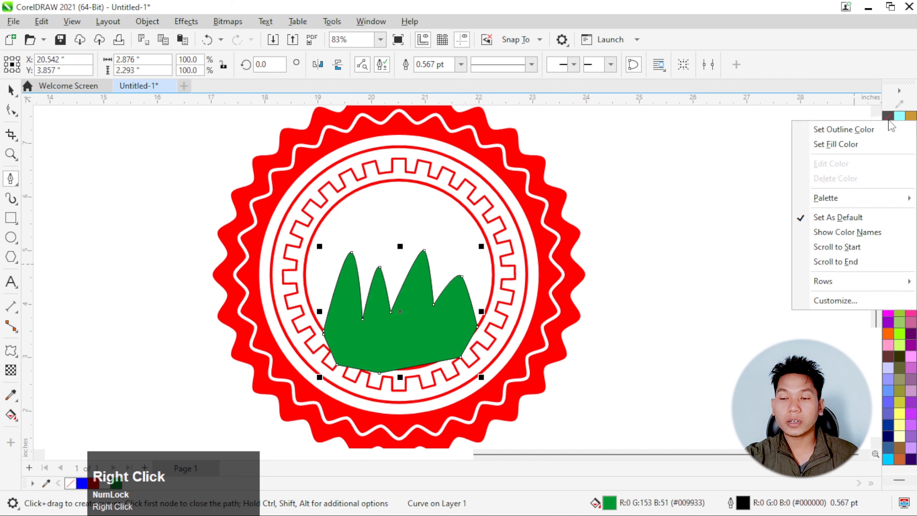
{"action": "left_click", "coordinate": [860, 129]}
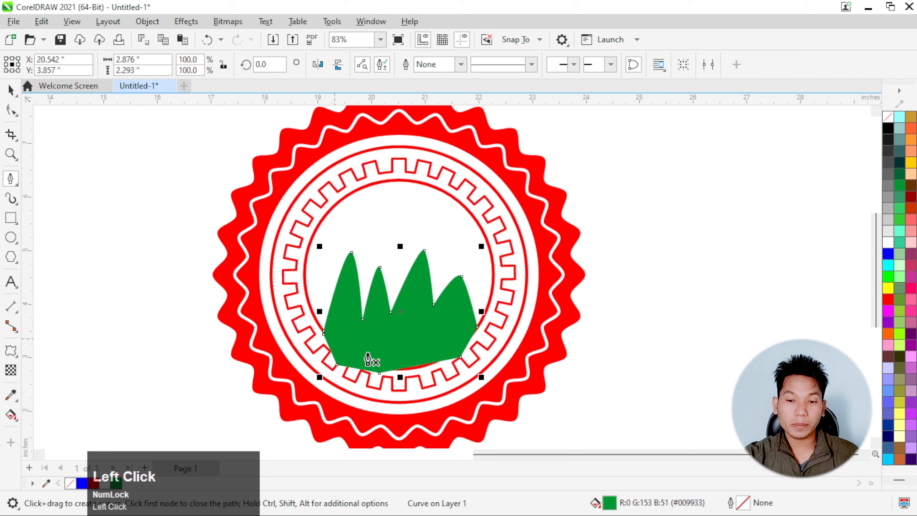
PowerClip the green mountain shape inside the badge's innermost circle and deselect it
{"action": "left_click", "coordinate": [10, 91]}
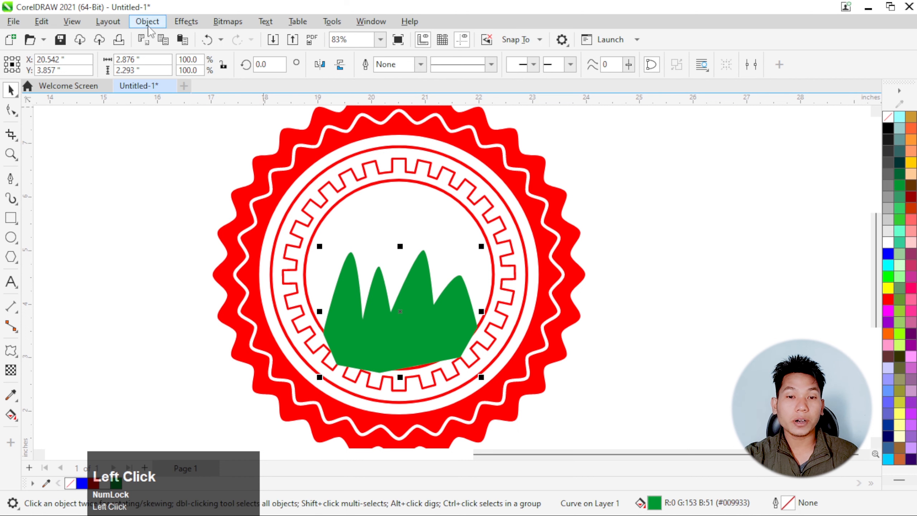
{"action": "left_click", "coordinate": [147, 21]}
{"action": "mouse_move", "coordinate": [253, 54]}
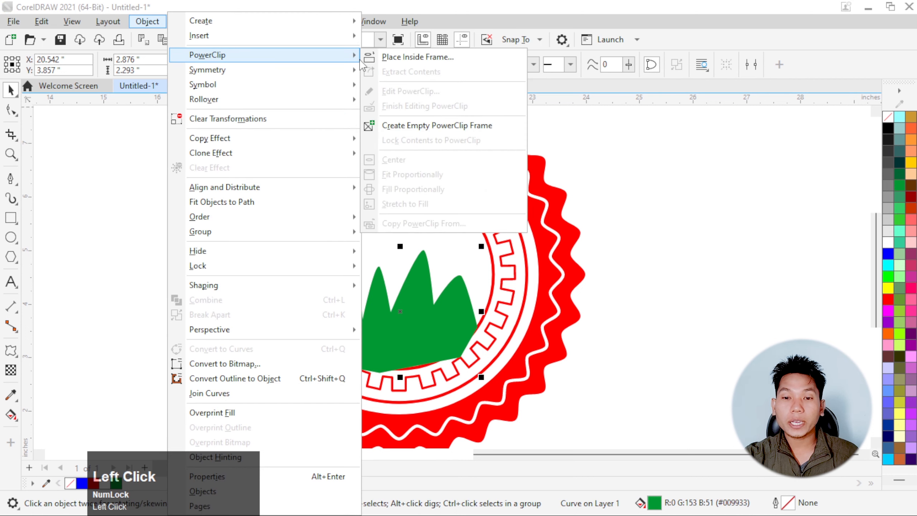
{"action": "left_click", "coordinate": [418, 57]}
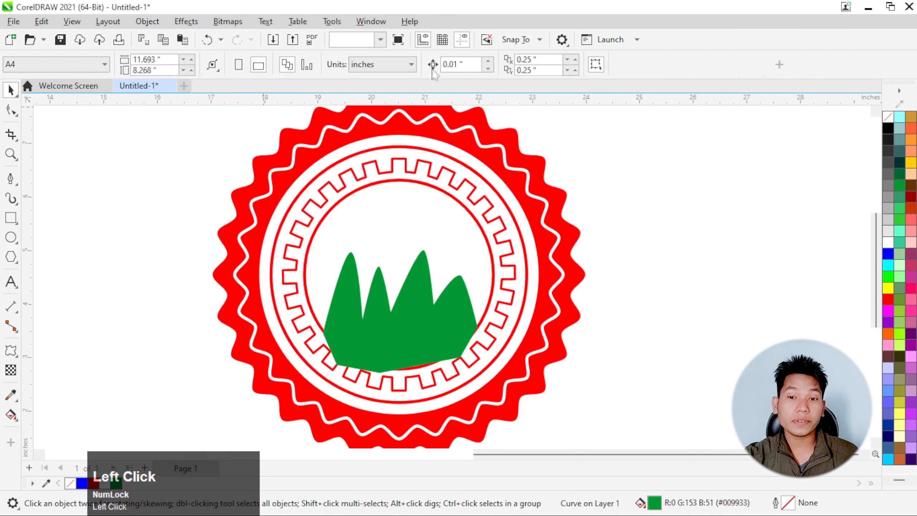
{"action": "left_click", "coordinate": [315, 231]}
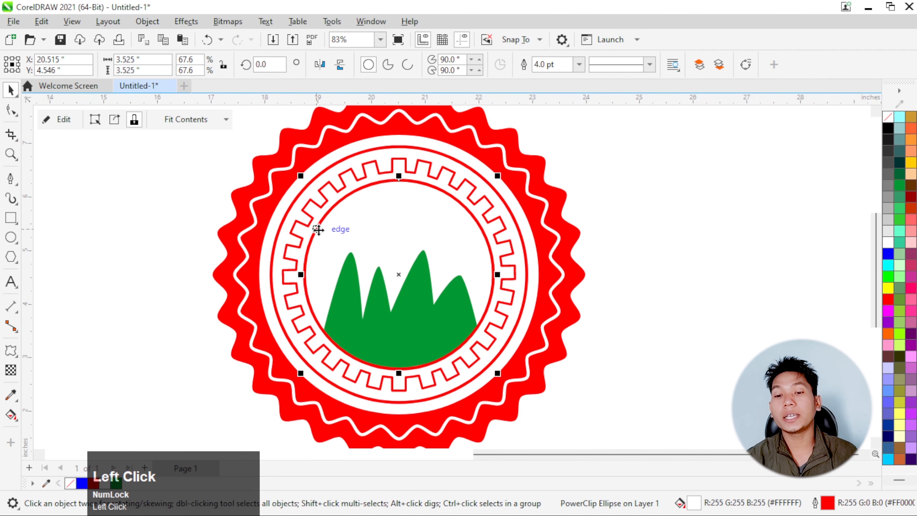
{"action": "left_click", "coordinate": [578, 242]}
Add an artistic text letter "k" in the empty area beside the badge
{"action": "scroll", "coordinate": [406, 239], "scroll_direction": "down", "scroll_amount": 5}
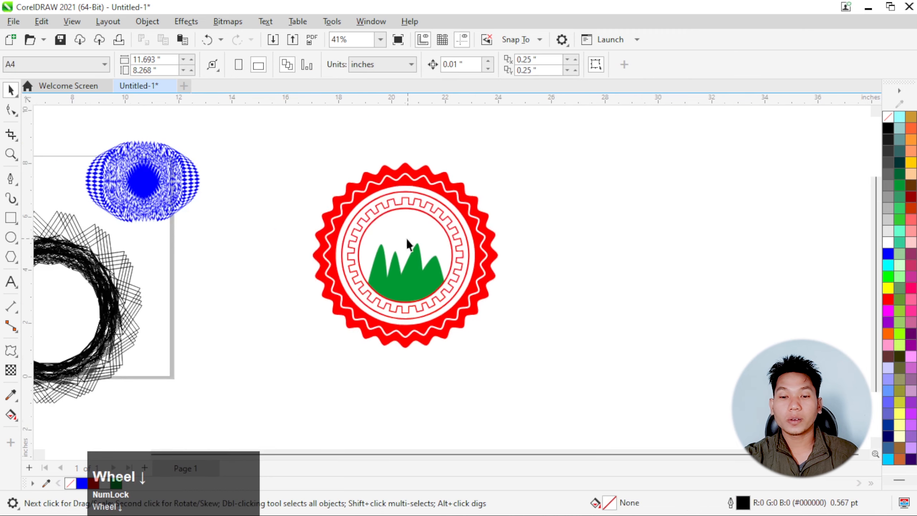
{"action": "scroll", "coordinate": [405, 237], "scroll_direction": "up", "scroll_amount": 4}
{"action": "left_click", "coordinate": [11, 281]}
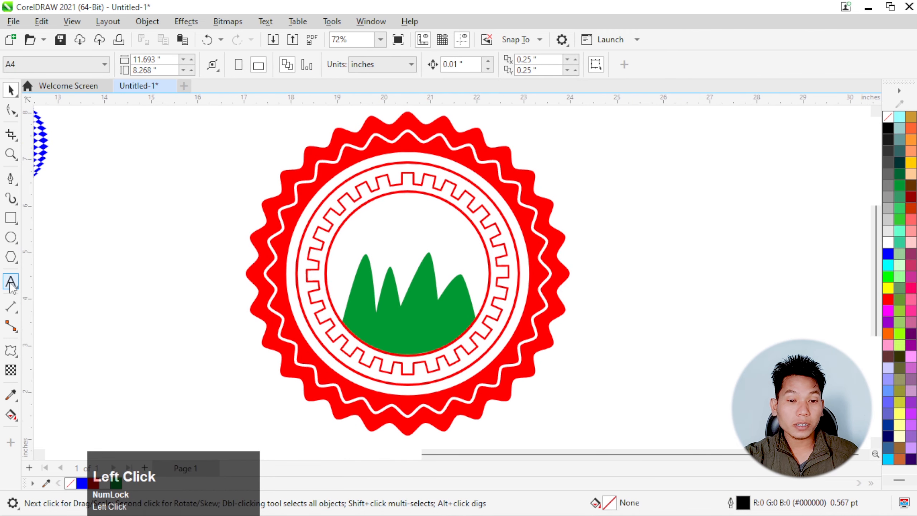
{"action": "left_click", "coordinate": [132, 275]}
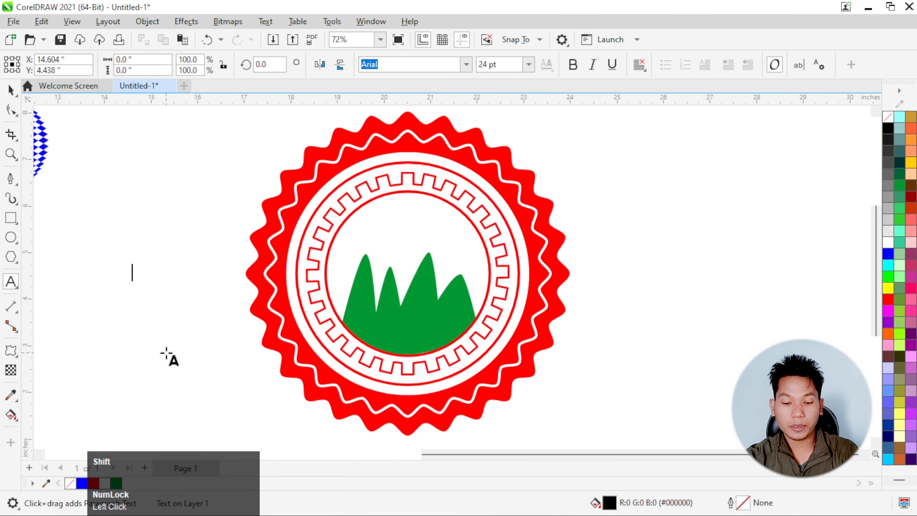
{"action": "type", "text": "K"}
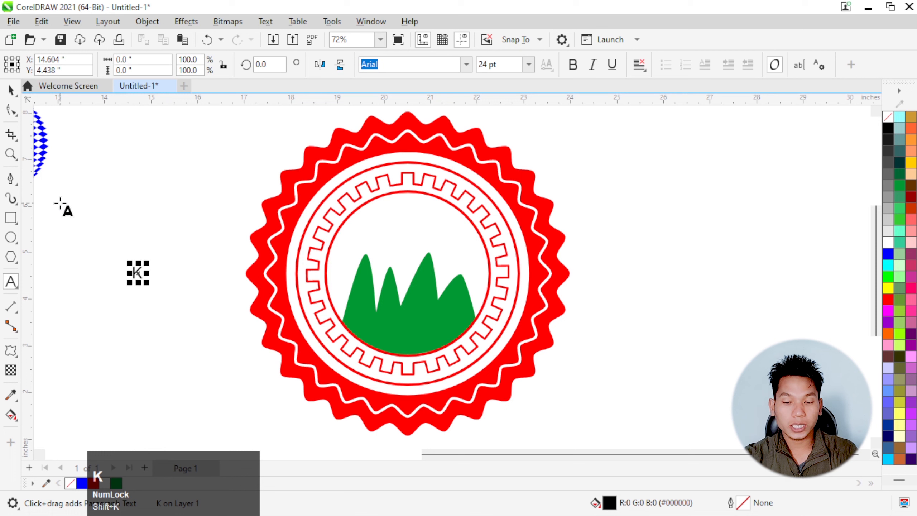
{"action": "key", "text": "BackSpace"}
{"action": "type", "text": "k"}
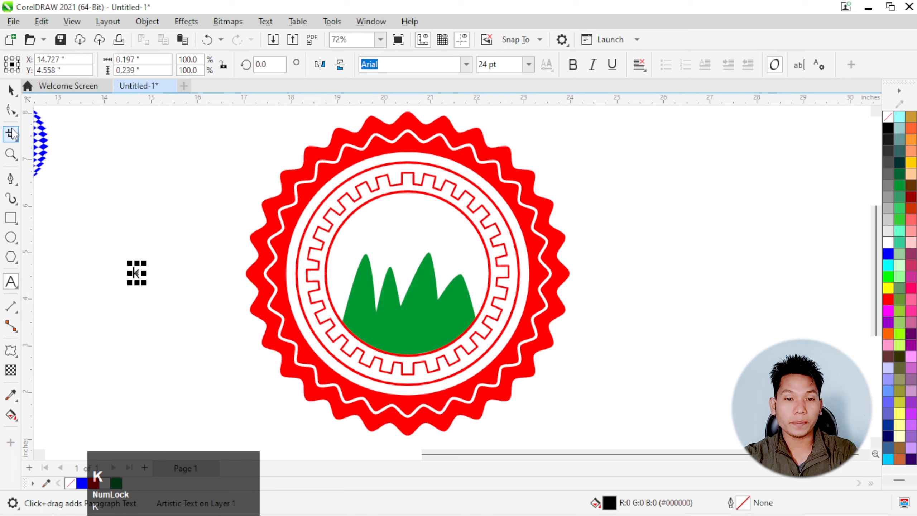
Enlarge the letter k to about 203.6 pt and move it to the center of the badge
{"action": "left_click", "coordinate": [11, 90]}
{"action": "left_click_drag", "start_coordinate": [146, 285], "coordinate": [188, 347]}
{"action": "left_click_drag", "start_coordinate": [191, 314], "coordinate": [436, 270]}
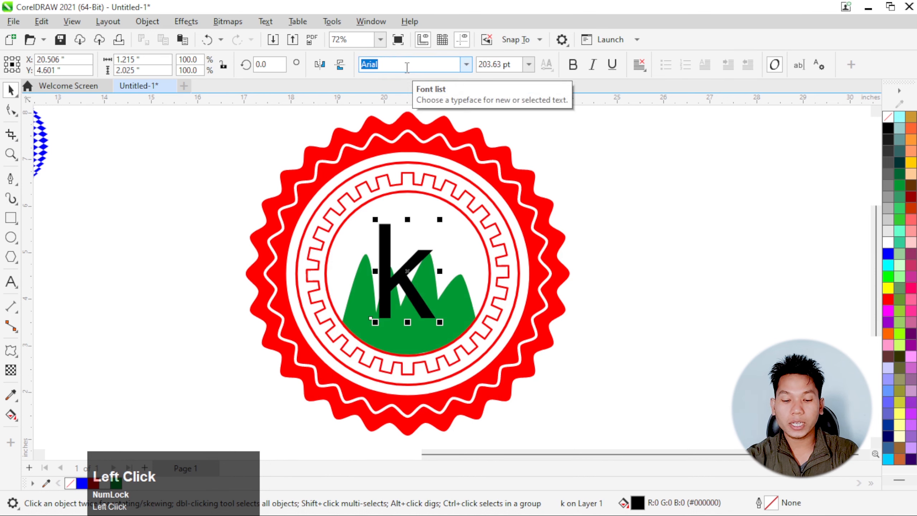
Set the letter's font to Times New Roman and enlarge it to about 265.6 pt inside the innermost circle
{"action": "type", "text": "Times New Roman"}
{"action": "key", "text": "Return"}
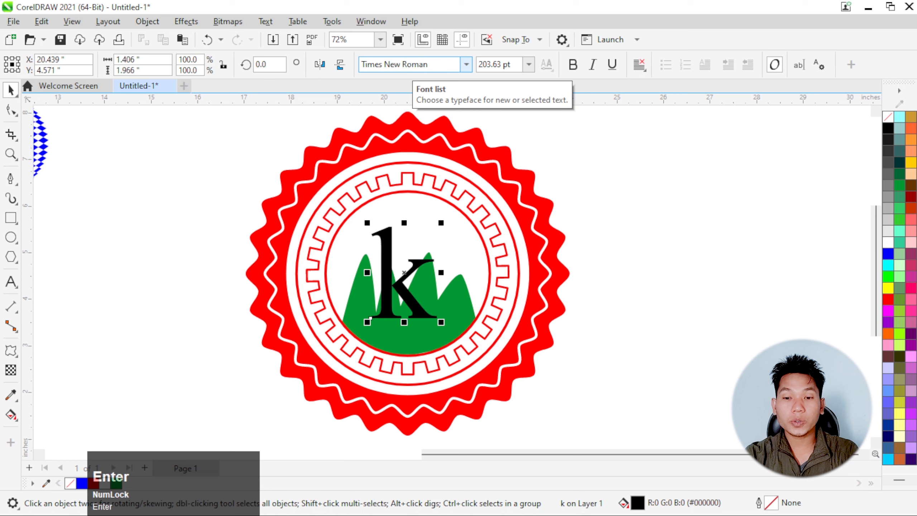
{"action": "left_click_drag", "start_coordinate": [441, 322], "coordinate": [422, 312]}
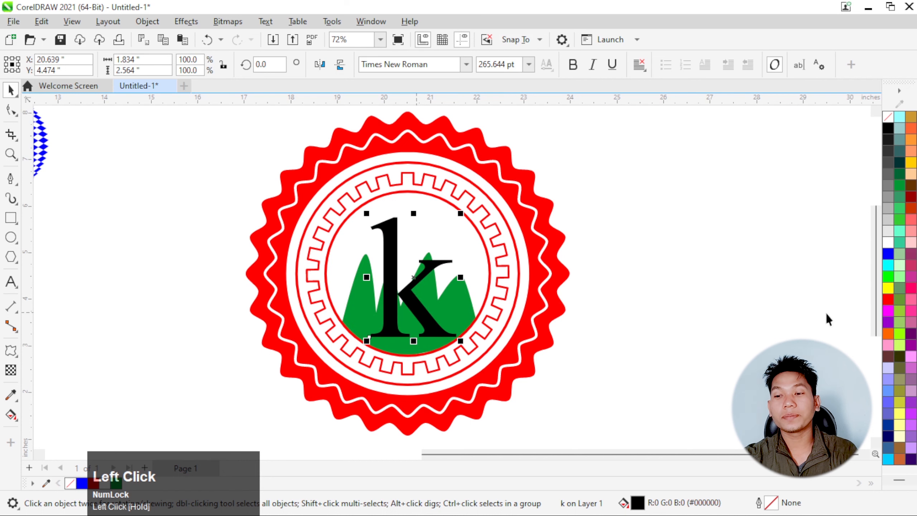
Fill the letter k with red (#FF0000) and convert it to curves for node editing
{"action": "left_click", "coordinate": [887, 297]}
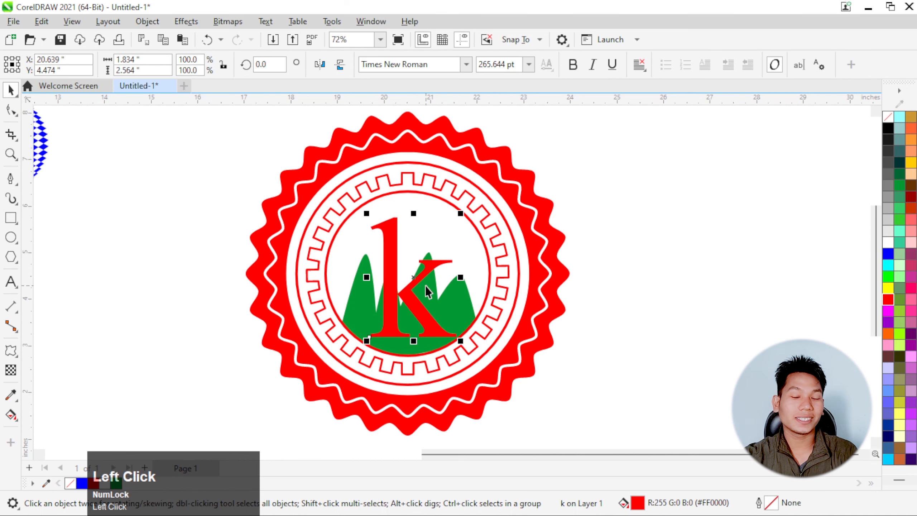
{"action": "scroll", "coordinate": [426, 286], "scroll_direction": "up", "scroll_amount": 1}
{"action": "left_click", "coordinate": [11, 112]}
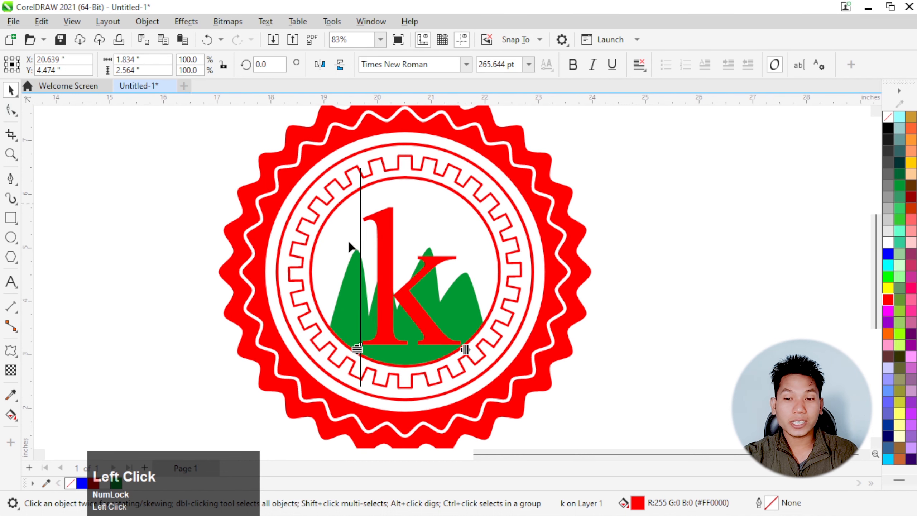
{"action": "key", "text": "ctrl+q"}
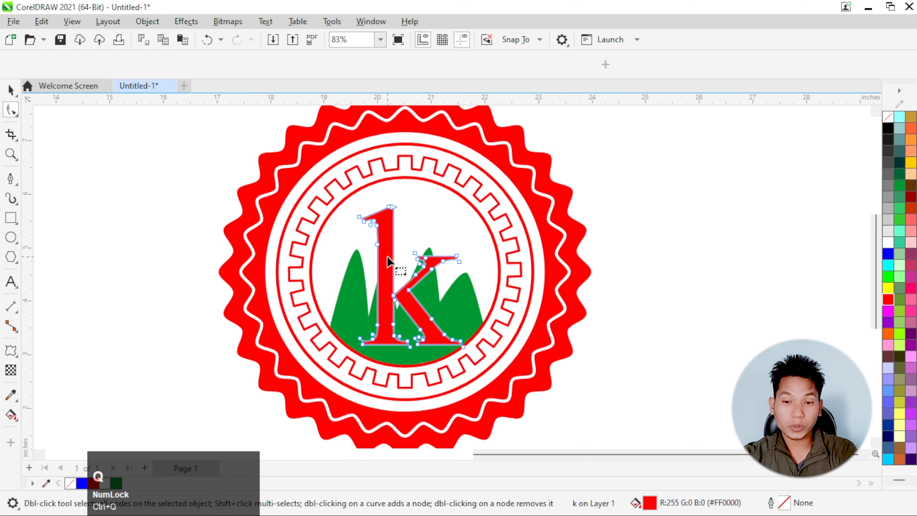
Slant the base of the k's stem by raising its left end nodes and lowering its right end nodes
{"action": "scroll", "coordinate": [400, 219], "scroll_direction": "up", "scroll_amount": 2}
{"action": "scroll", "coordinate": [384, 336], "scroll_direction": "down", "scroll_amount": 1}
{"action": "scroll", "coordinate": [376, 329], "scroll_direction": "up", "scroll_amount": 5}
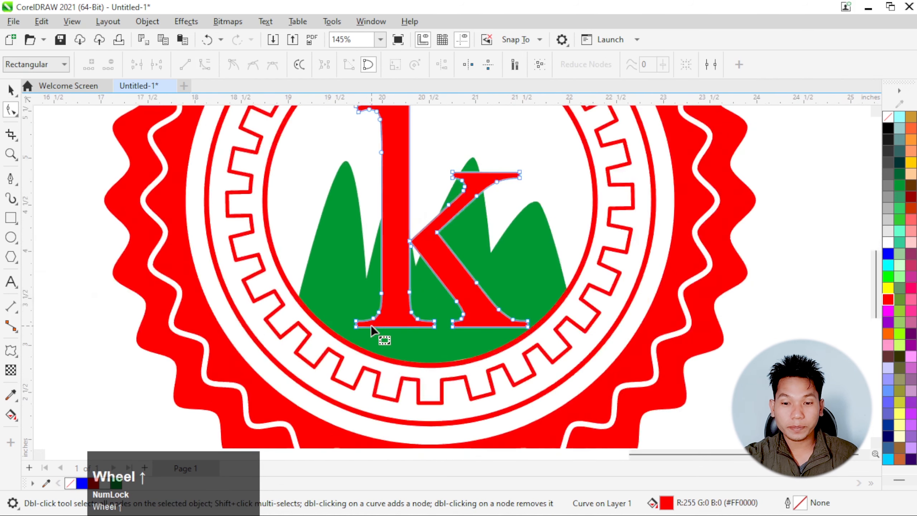
{"action": "left_click", "coordinate": [343, 323]}
{"action": "left_click_drag", "start_coordinate": [342, 316], "coordinate": [343, 302]}
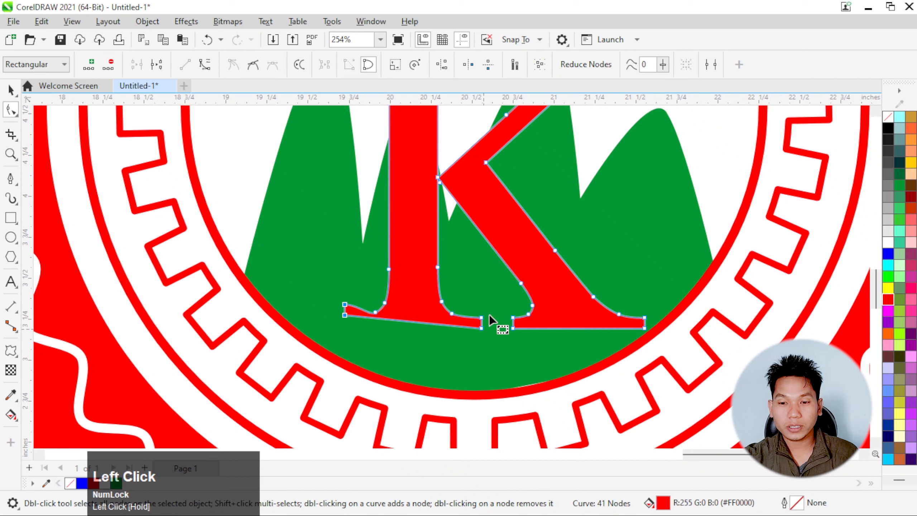
{"action": "left_click_drag", "start_coordinate": [490, 315], "coordinate": [480, 338]}
Convert the upper left edge segment of the stem's base serif to a straight line
{"action": "left_click", "coordinate": [368, 311]}
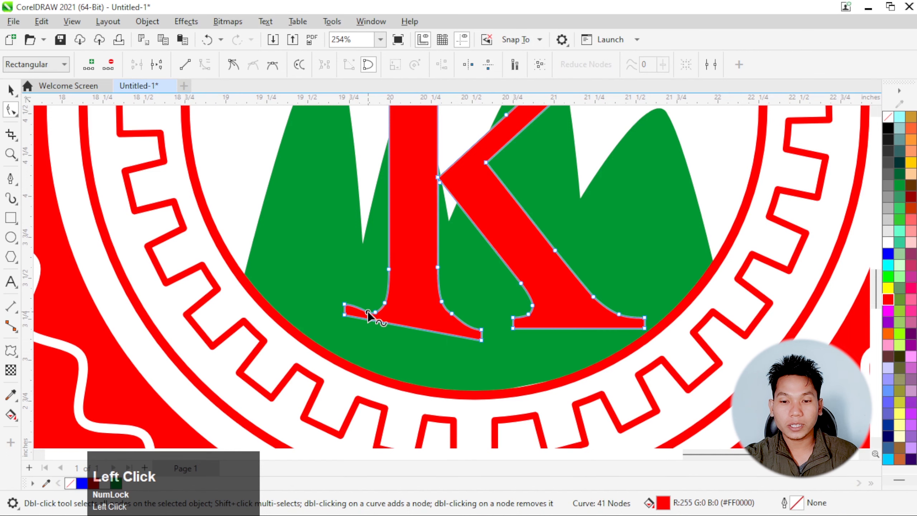
{"action": "left_click", "coordinate": [185, 65]}
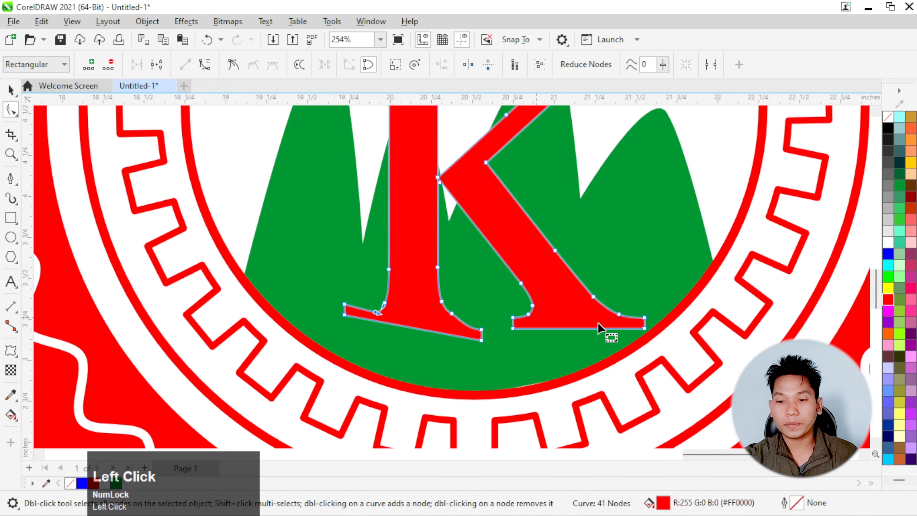
{"action": "scroll", "coordinate": [500, 327], "scroll_direction": "down", "scroll_amount": 4}
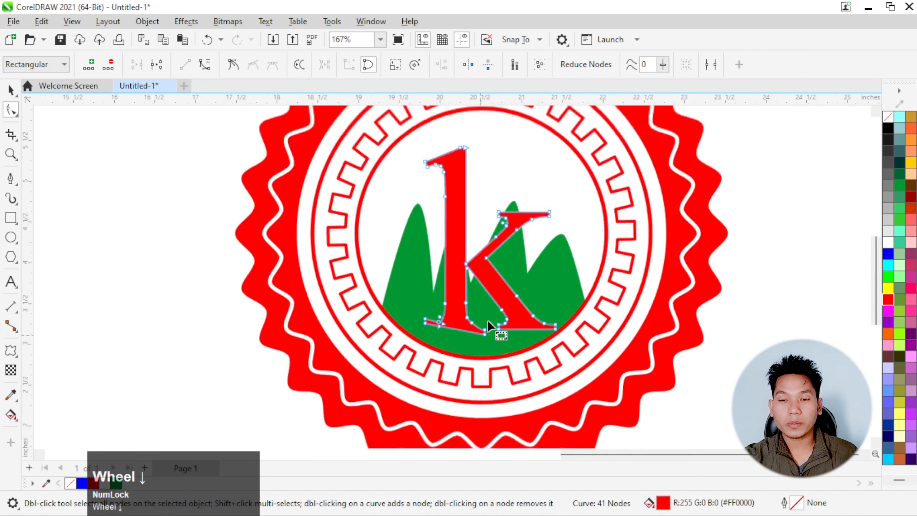
Reshape the top of the k's stem by pulling its peak into a sharp upper-right point and extending the serif's lower corner down and left
{"action": "scroll", "coordinate": [476, 144], "scroll_direction": "up", "scroll_amount": 4}
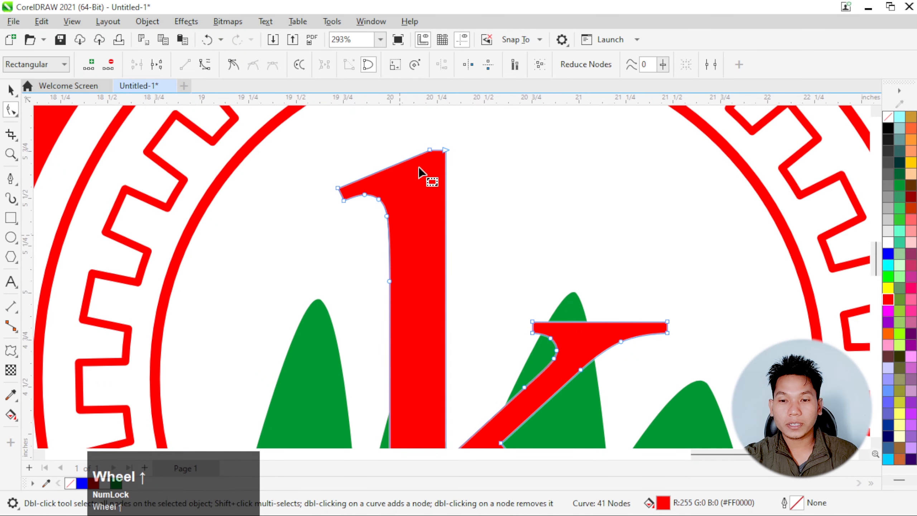
{"action": "scroll", "coordinate": [423, 165], "scroll_direction": "up", "scroll_amount": 2}
{"action": "left_click_drag", "start_coordinate": [458, 141], "coordinate": [565, 122]}
{"action": "scroll", "coordinate": [375, 204], "scroll_direction": "down", "scroll_amount": 2}
{"action": "scroll", "coordinate": [376, 204], "scroll_direction": "up", "scroll_amount": 2}
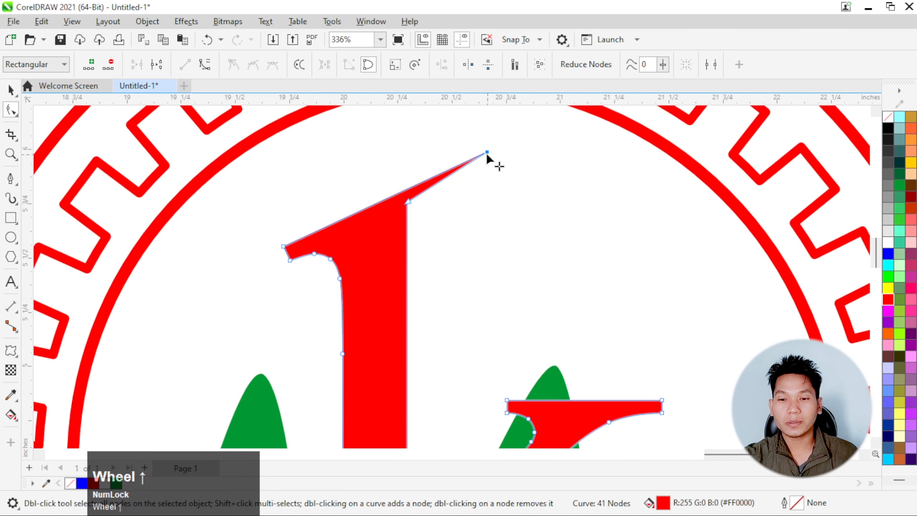
{"action": "left_click_drag", "start_coordinate": [491, 159], "coordinate": [471, 138]}
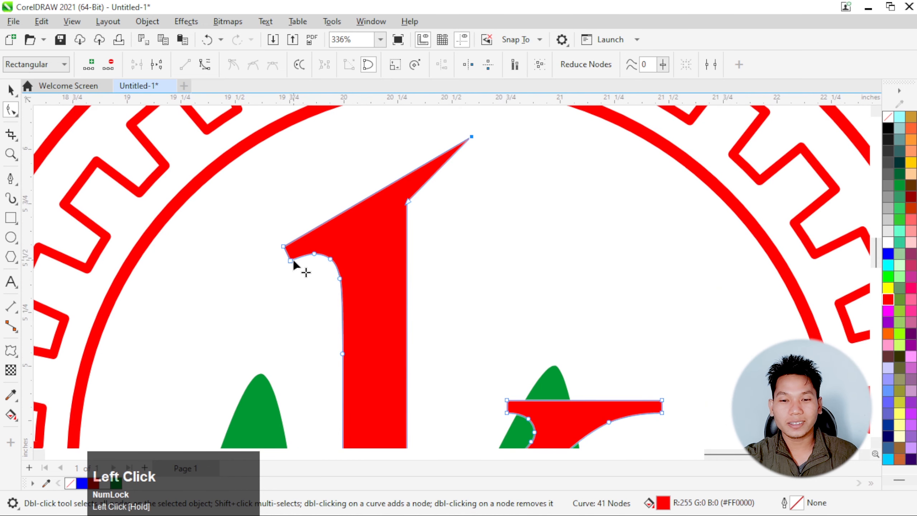
{"action": "left_click_drag", "start_coordinate": [290, 260], "coordinate": [275, 278]}
{"action": "scroll", "coordinate": [315, 234], "scroll_direction": "down", "scroll_amount": 2}
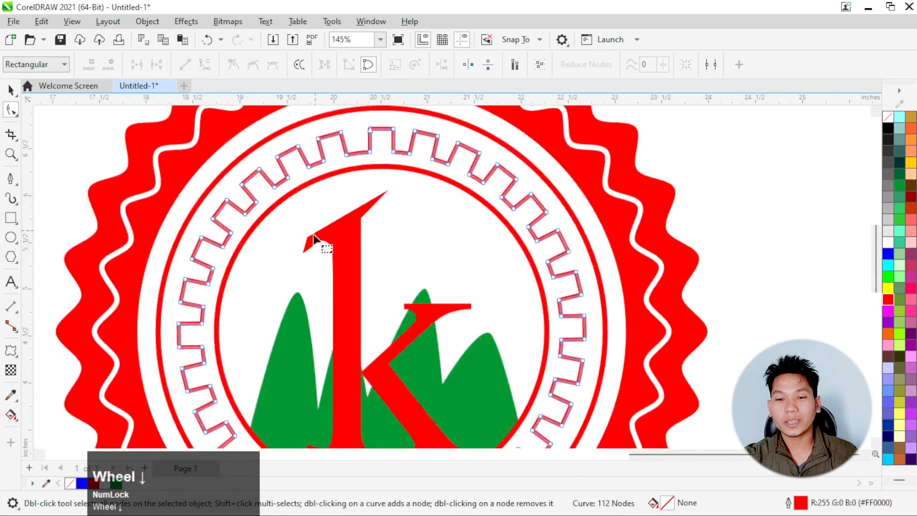
Pull the right end of the k's upper arm serif into a downward-slanting pointed tip
{"action": "scroll", "coordinate": [315, 234], "scroll_direction": "up", "scroll_amount": 2}
{"action": "left_click", "coordinate": [450, 318]}
{"action": "left_click_drag", "start_coordinate": [484, 300], "coordinate": [495, 318]}
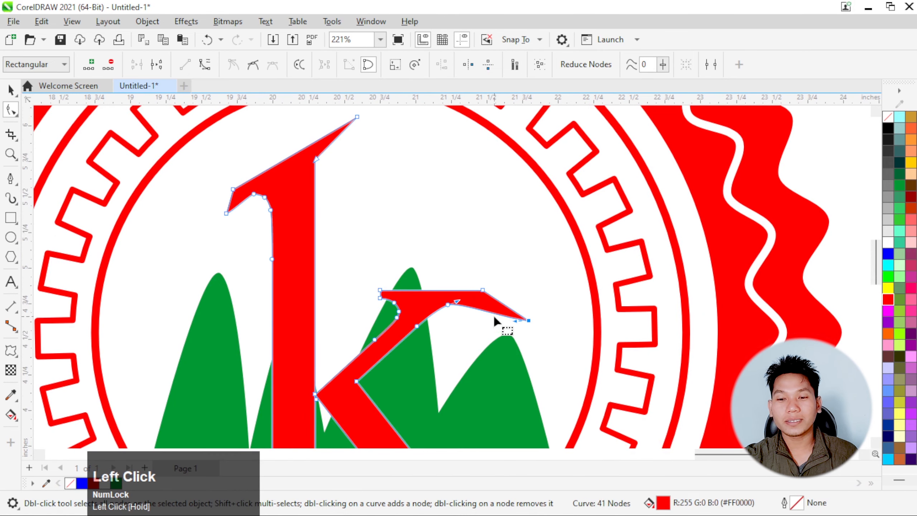
{"action": "scroll", "coordinate": [469, 269], "scroll_direction": "down", "scroll_amount": 3}
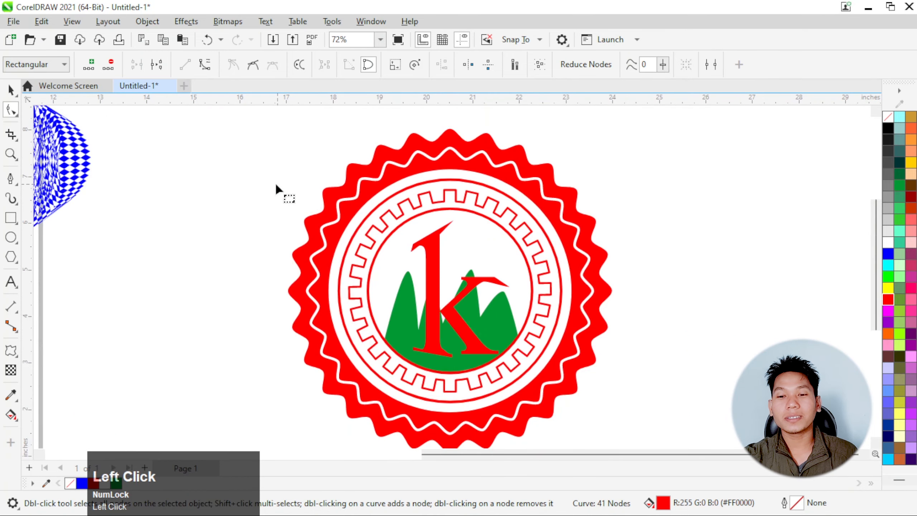
{"action": "left_click", "coordinate": [276, 188]}
{"action": "scroll", "coordinate": [349, 243], "scroll_direction": "down", "scroll_amount": 1}
{"action": "scroll", "coordinate": [455, 271], "scroll_direction": "up", "scroll_amount": 3}
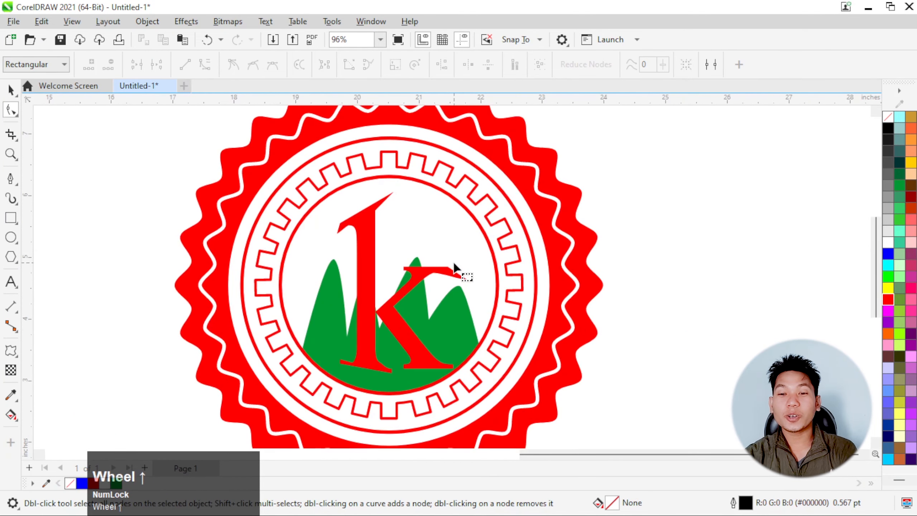
{"action": "scroll", "coordinate": [455, 268], "scroll_direction": "down", "scroll_amount": 1}
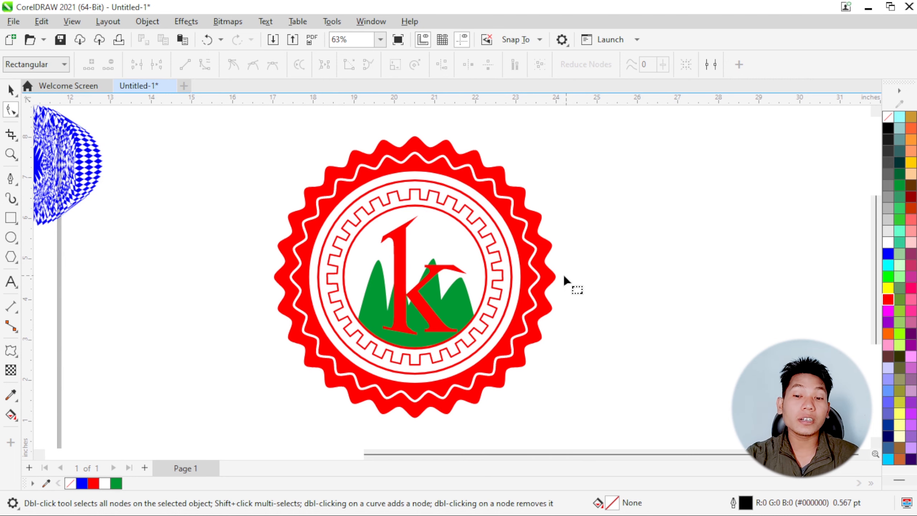
{"action": "scroll", "coordinate": [569, 280], "scroll_direction": "down", "scroll_amount": 3}
{"action": "scroll", "coordinate": [490, 267], "scroll_direction": "up", "scroll_amount": 2}
{"action": "left_click", "coordinate": [10, 94]}
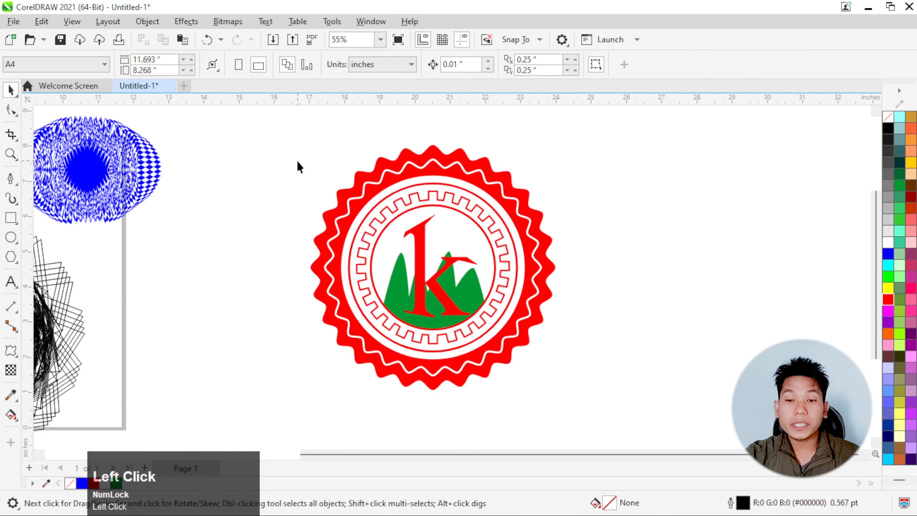
{"action": "scroll", "coordinate": [345, 246], "scroll_direction": "down", "scroll_amount": 2}
{"action": "scroll", "coordinate": [526, 253], "scroll_direction": "up", "scroll_amount": 2}
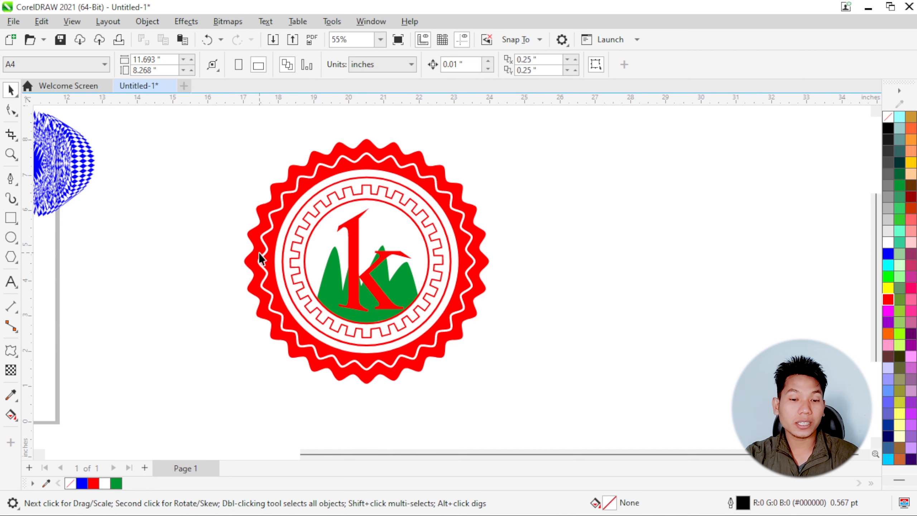
Draw a rectangle about 12.8 in wide and 5.9 in high on the empty area right of the badge
{"action": "left_click", "coordinate": [11, 218]}
{"action": "scroll", "coordinate": [537, 227], "scroll_direction": "down", "scroll_amount": 3}
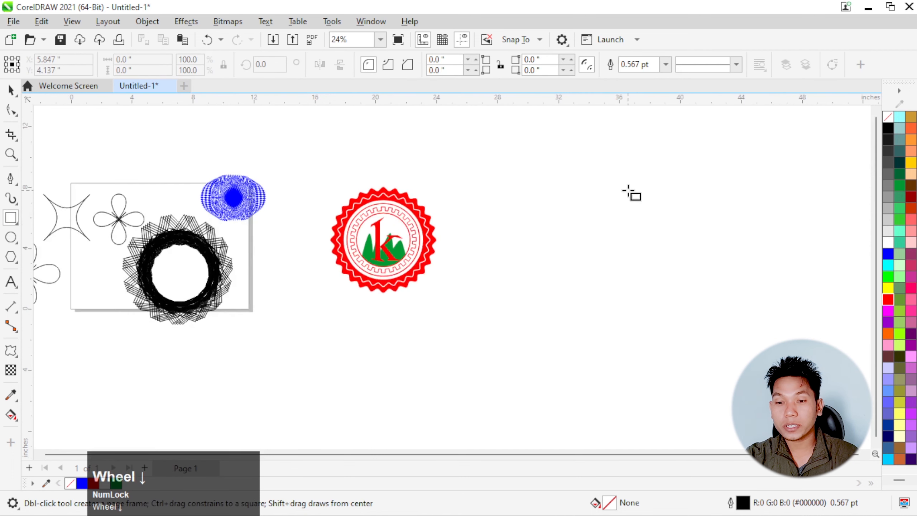
{"action": "scroll", "coordinate": [637, 192], "scroll_direction": "up", "scroll_amount": 2}
{"action": "left_click_drag", "start_coordinate": [465, 209], "coordinate": [805, 365]}
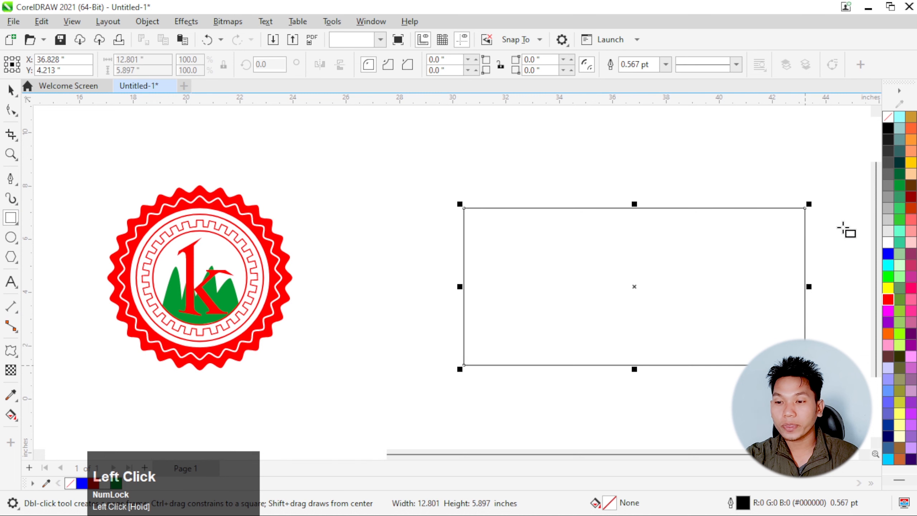
Fill the rectangle with gray (#808080) without an outline and move it closer to the badge
{"action": "left_click", "coordinate": [889, 188]}
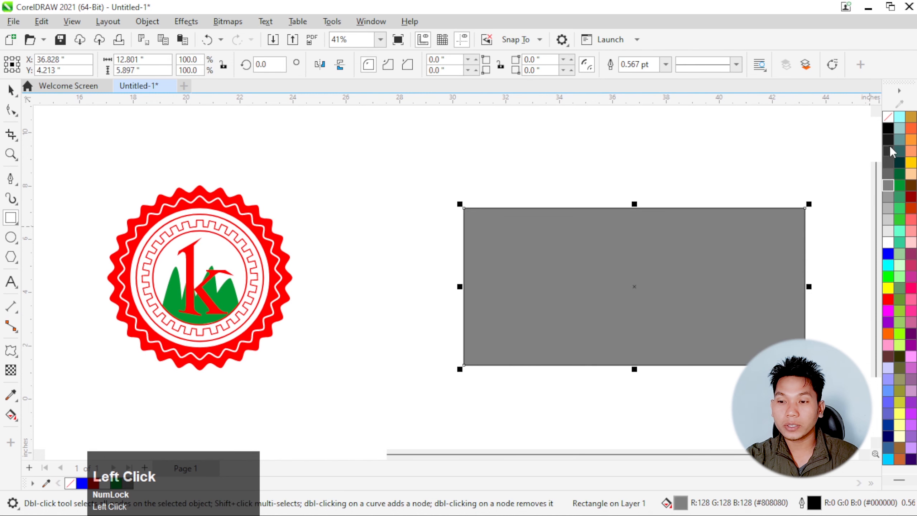
{"action": "left_click", "coordinate": [890, 198]}
{"action": "left_click", "coordinate": [889, 185]}
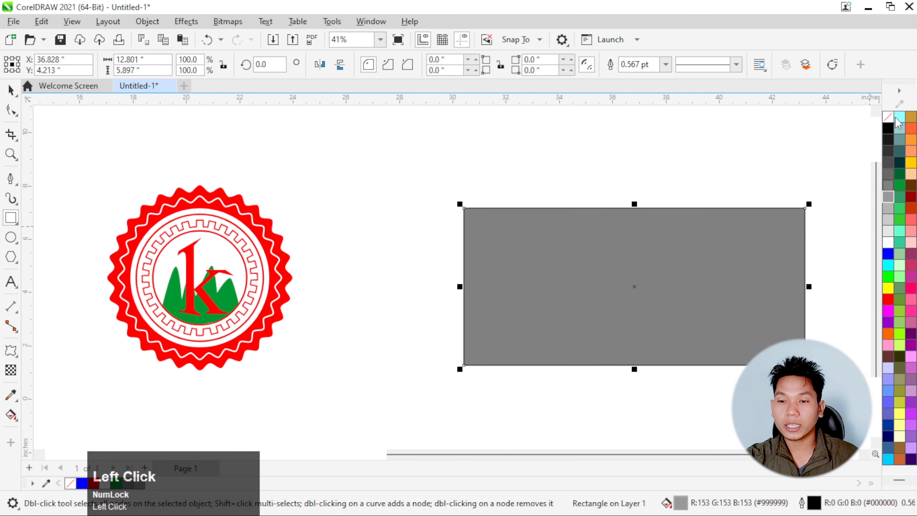
{"action": "right_click", "coordinate": [888, 123]}
{"action": "left_click", "coordinate": [652, 239]}
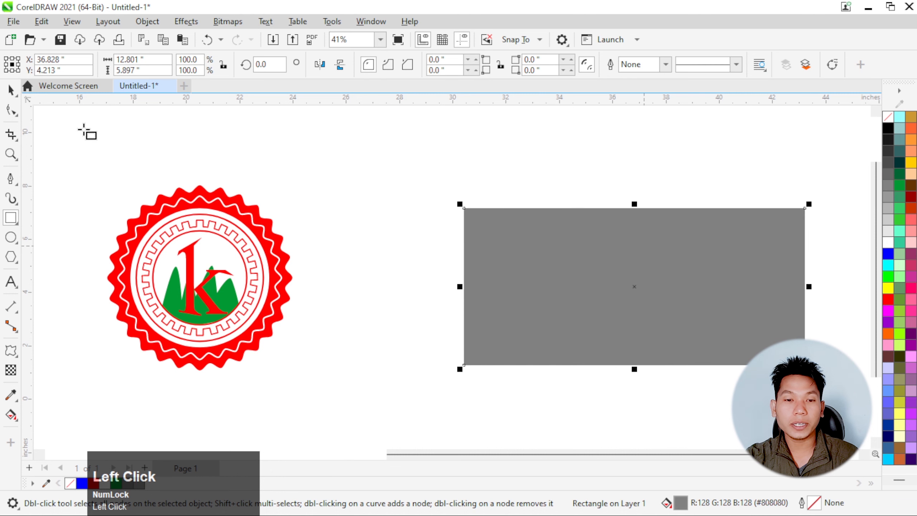
{"action": "left_click_drag", "start_coordinate": [578, 256], "coordinate": [485, 208]}
Draw a square about 2 in wide below the gray rectangle and distort it with the Pull Corners preset at amplitude 82
{"action": "left_click", "coordinate": [11, 217]}
{"action": "mouse_move", "coordinate": [424, 372]}
{"action": "left_mouse_down"}
{"action": "mouse_move", "coordinate": [483, 413]}
{"action": "mouse_move", "coordinate": [477, 425]}
{"action": "left_mouse_up"}
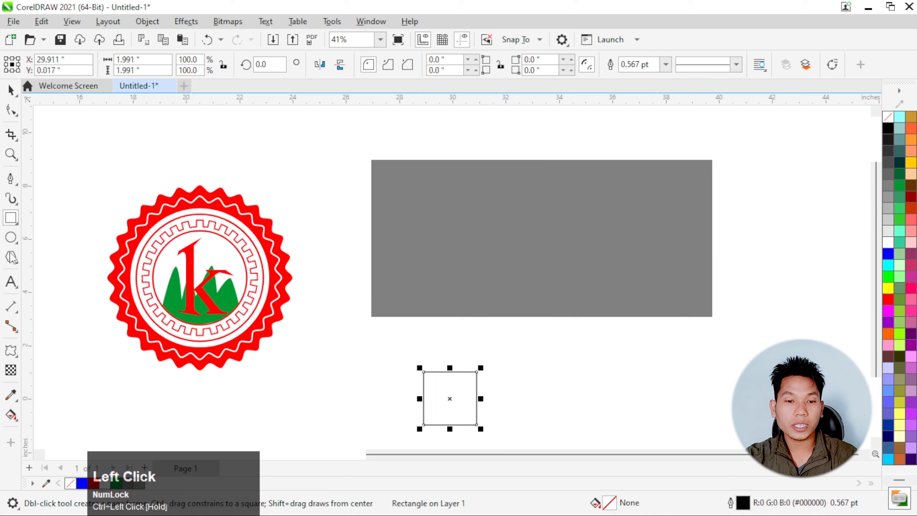
{"action": "left_click", "coordinate": [11, 350]}
{"action": "left_click", "coordinate": [58, 67]}
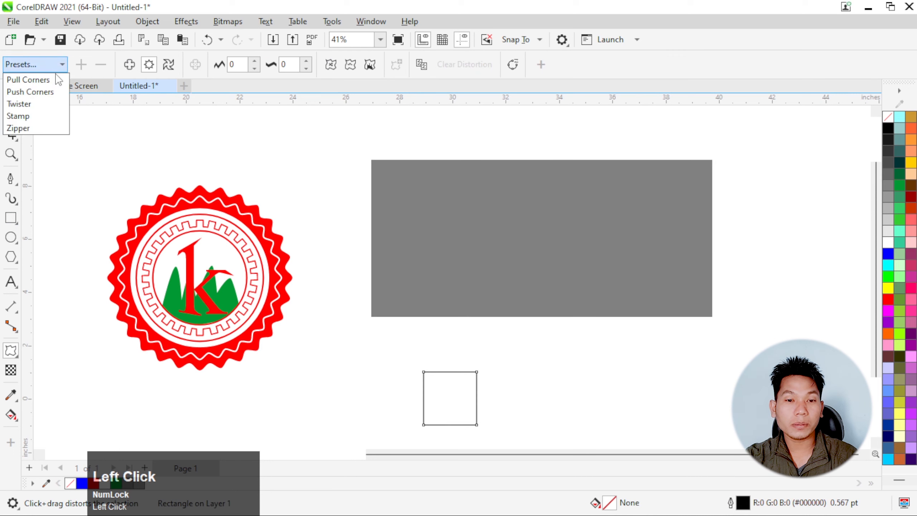
{"action": "left_click", "coordinate": [29, 80]}
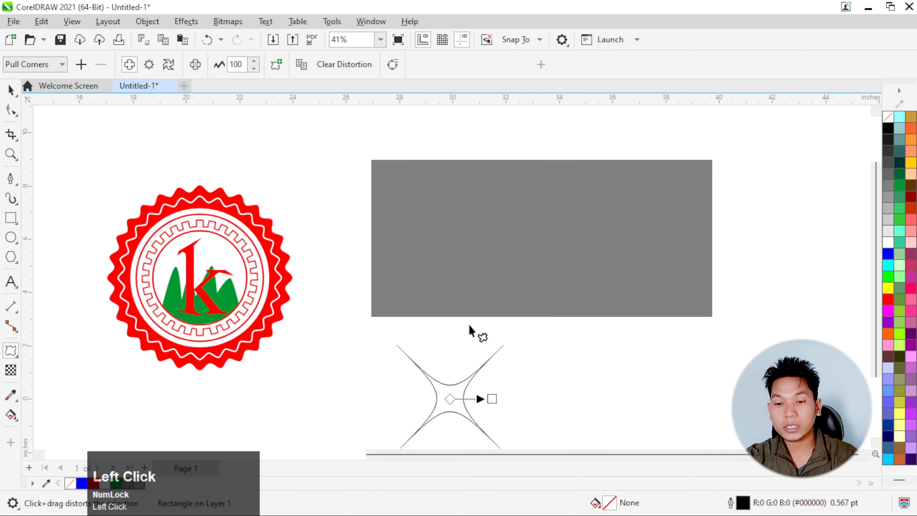
{"action": "left_click_drag", "start_coordinate": [494, 400], "coordinate": [485, 399]}
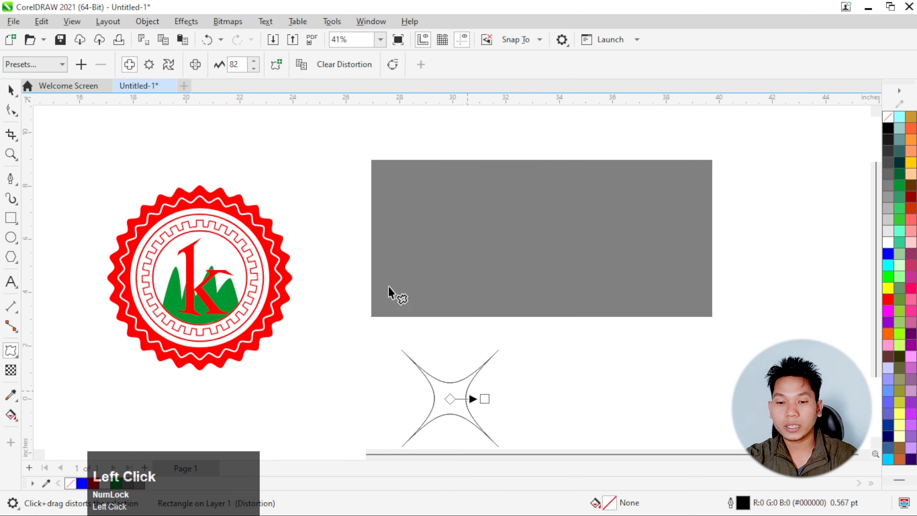
Fill the distorted star shape with white, without an outline, and move it onto the left part of the gray rectangle
{"action": "left_click", "coordinate": [888, 243]}
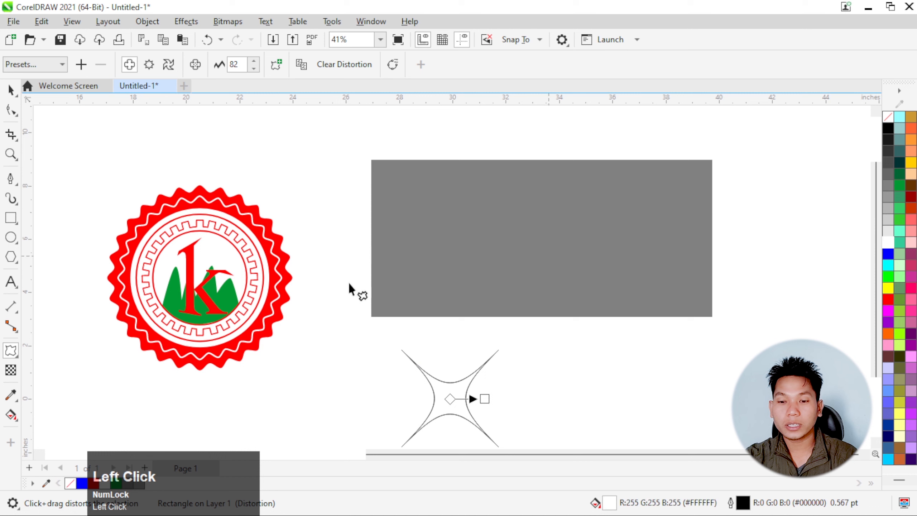
{"action": "left_click", "coordinate": [11, 90]}
{"action": "left_click_drag", "start_coordinate": [448, 405], "coordinate": [439, 241]}
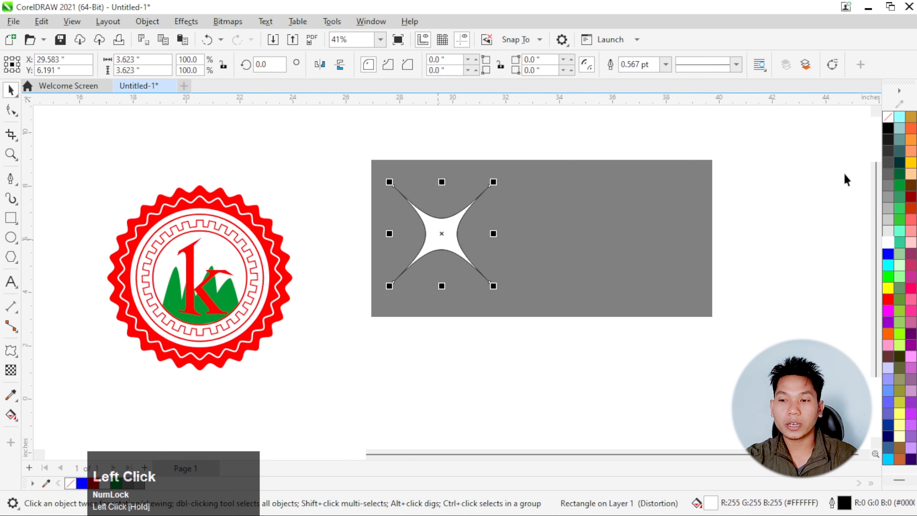
{"action": "right_click", "coordinate": [888, 114]}
{"action": "left_click", "coordinate": [881, 125]}
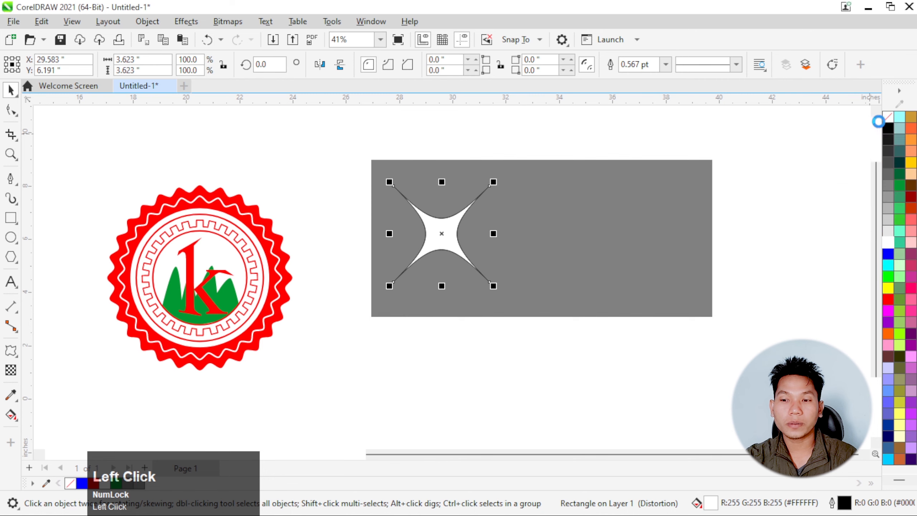
Scale the white star down to about 0.99 in wide near the gray rectangle's upper left corner
{"action": "scroll", "coordinate": [414, 307], "scroll_direction": "down", "scroll_amount": 3}
{"action": "scroll", "coordinate": [425, 372], "scroll_direction": "up", "scroll_amount": 5}
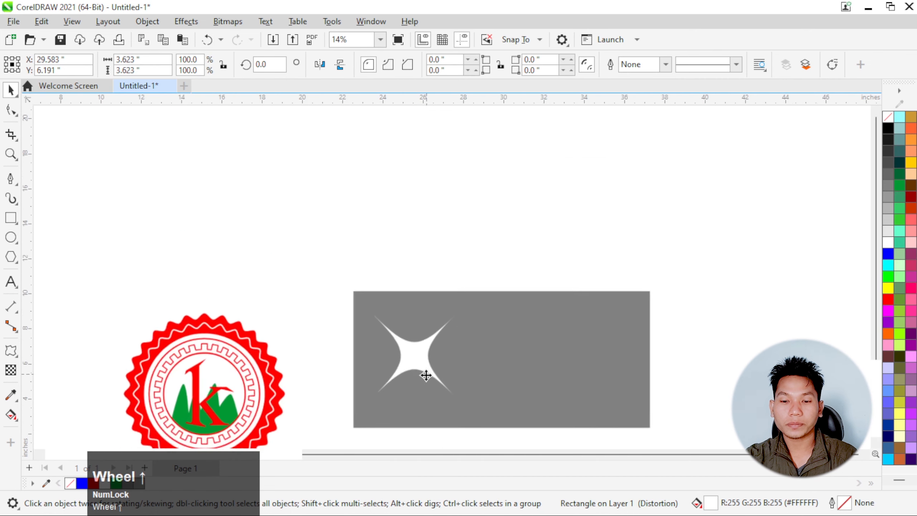
{"action": "left_click_drag", "start_coordinate": [494, 428], "coordinate": [362, 264]}
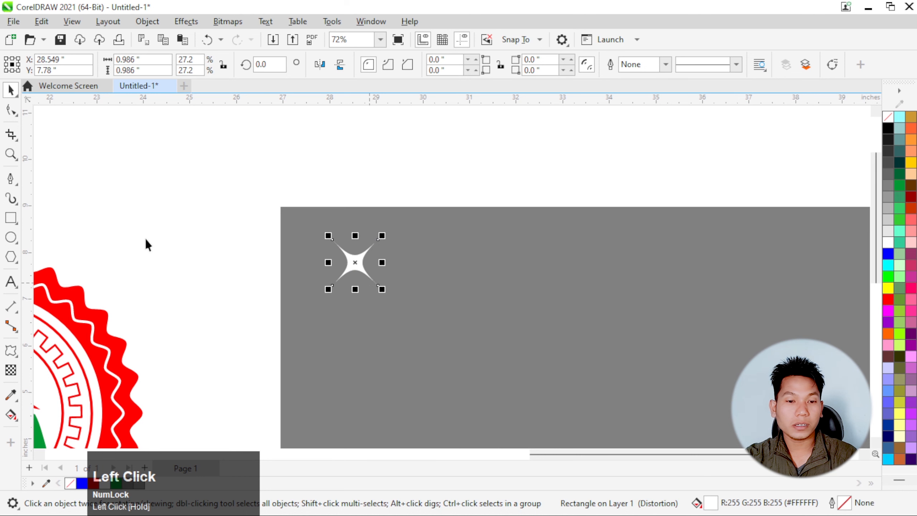
{"action": "left_click", "coordinate": [141, 211]}
Draw a circle about 0.58 in across centered on the star, filled with white and without an outline
{"action": "left_click", "coordinate": [11, 238]}
{"action": "scroll", "coordinate": [361, 263], "scroll_direction": "up", "scroll_amount": 3}
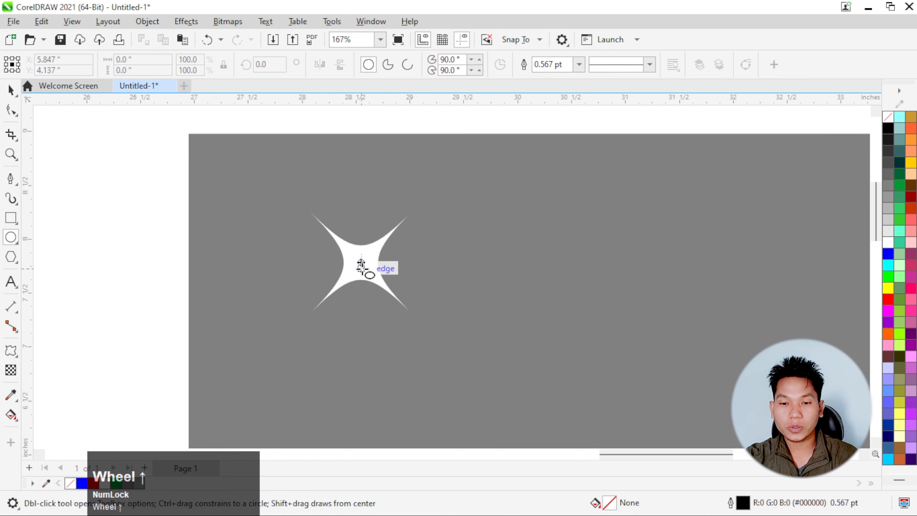
{"action": "mouse_move", "coordinate": [361, 263]}
{"action": "left_mouse_down"}
{"action": "mouse_move", "coordinate": [389, 288]}
{"action": "mouse_move", "coordinate": [384, 296]}
{"action": "left_mouse_up"}
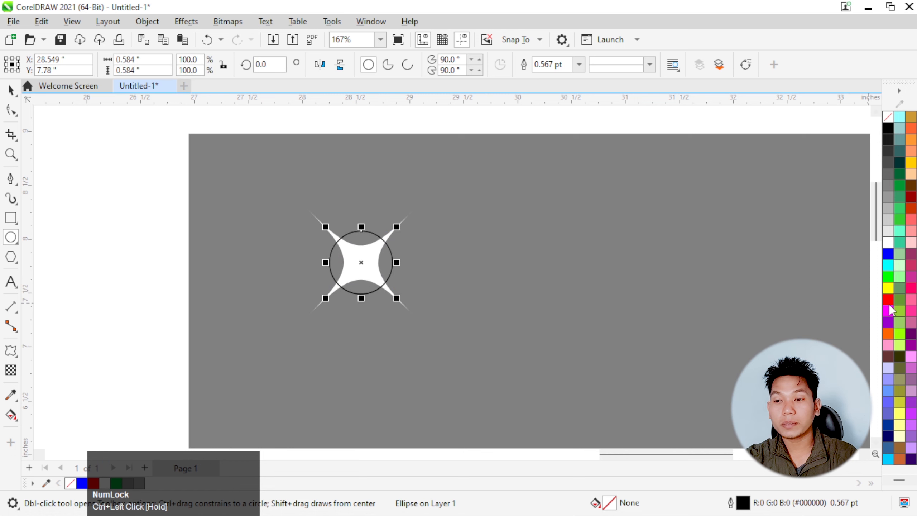
{"action": "left_click", "coordinate": [887, 242]}
{"action": "right_click", "coordinate": [885, 123]}
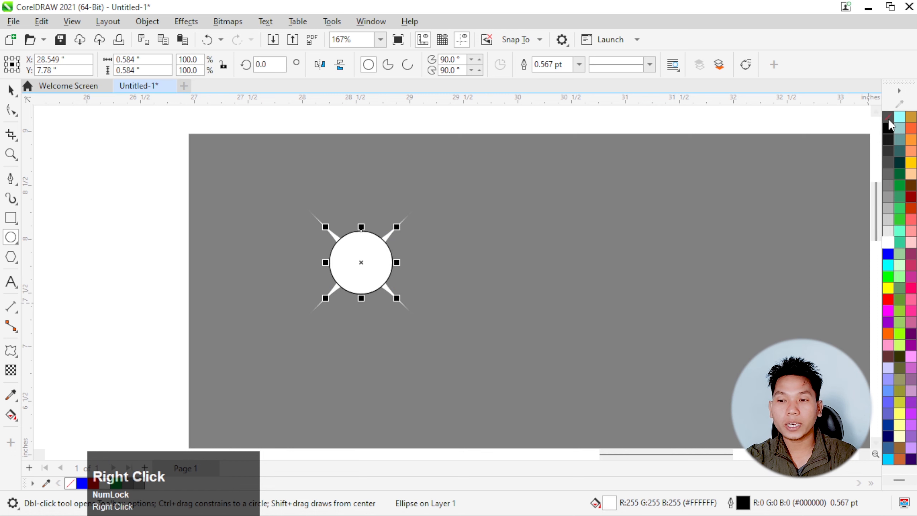
{"action": "left_click", "coordinate": [880, 127]}
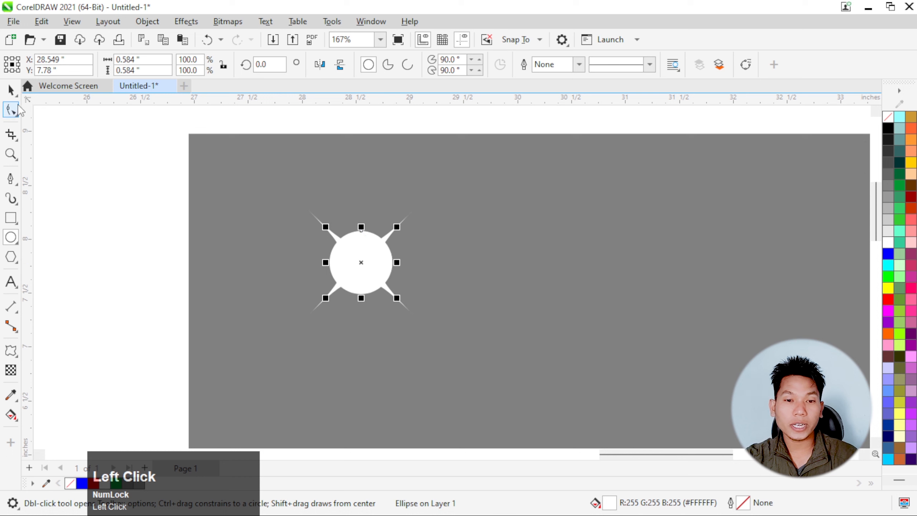
Apply a Gaussian Blur with a radius of 39.4 pixels to the white circle
{"action": "key", "text": "space"}
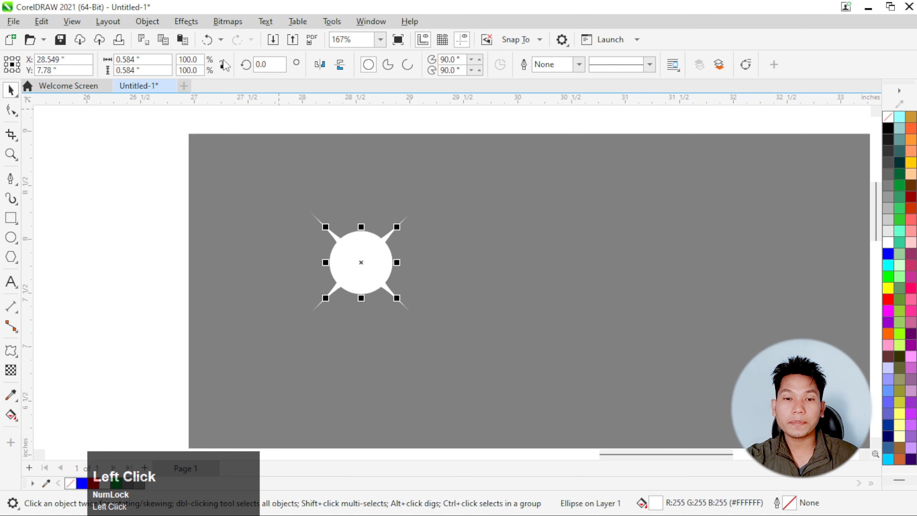
{"action": "left_click", "coordinate": [186, 21]}
{"action": "mouse_move", "coordinate": [239, 103]}
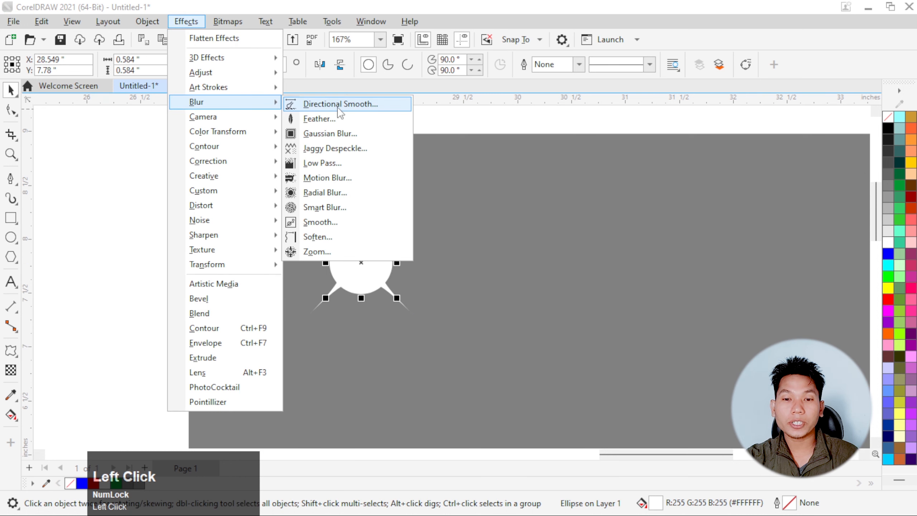
{"action": "left_click", "coordinate": [343, 134]}
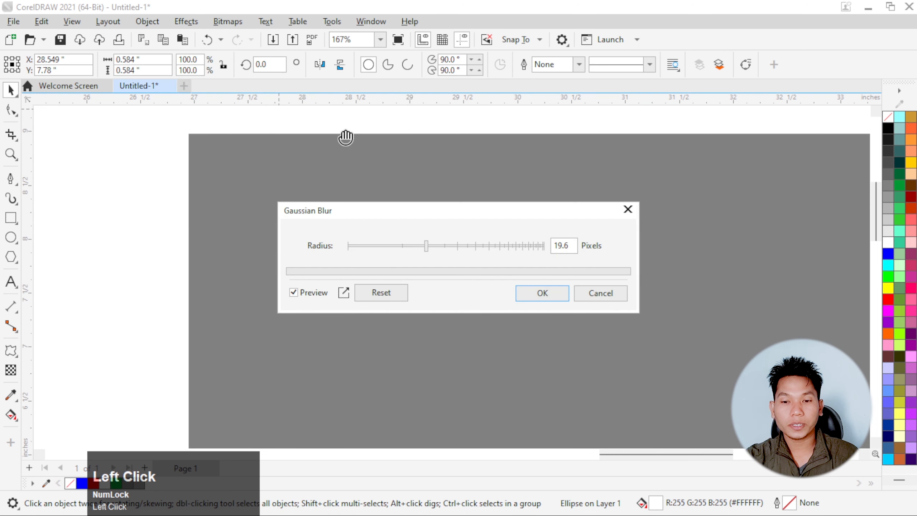
{"action": "left_click_drag", "start_coordinate": [437, 214], "coordinate": [565, 107]}
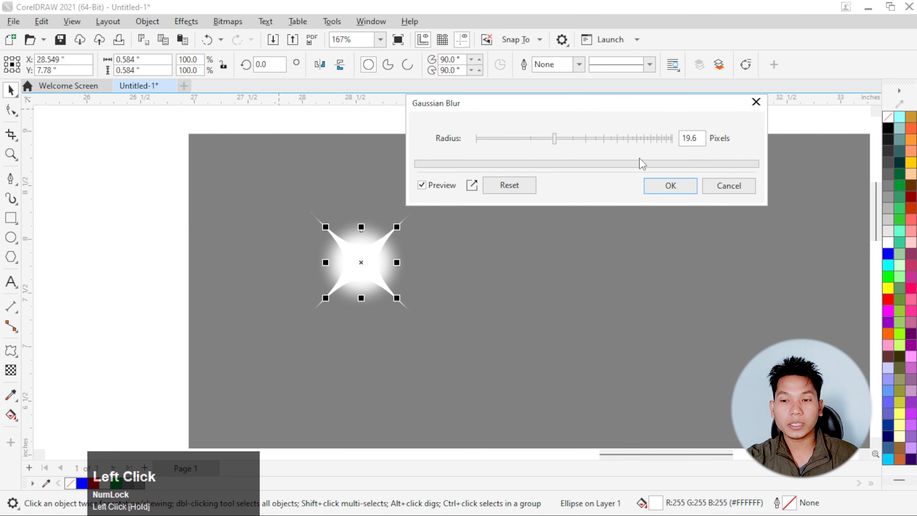
{"action": "left_click_drag", "start_coordinate": [577, 141], "coordinate": [585, 141]}
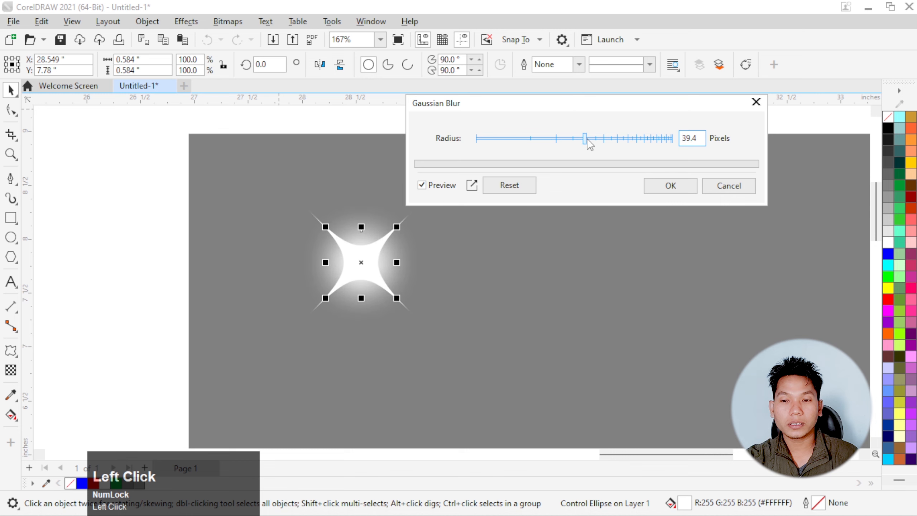
{"action": "left_click", "coordinate": [672, 185]}
Group the white star and the blurred circle together
{"action": "scroll", "coordinate": [184, 199], "scroll_direction": "down", "scroll_amount": 1}
{"action": "left_click_drag", "start_coordinate": [182, 190], "coordinate": [451, 317]}
{"action": "key", "text": "ctrl+g"}
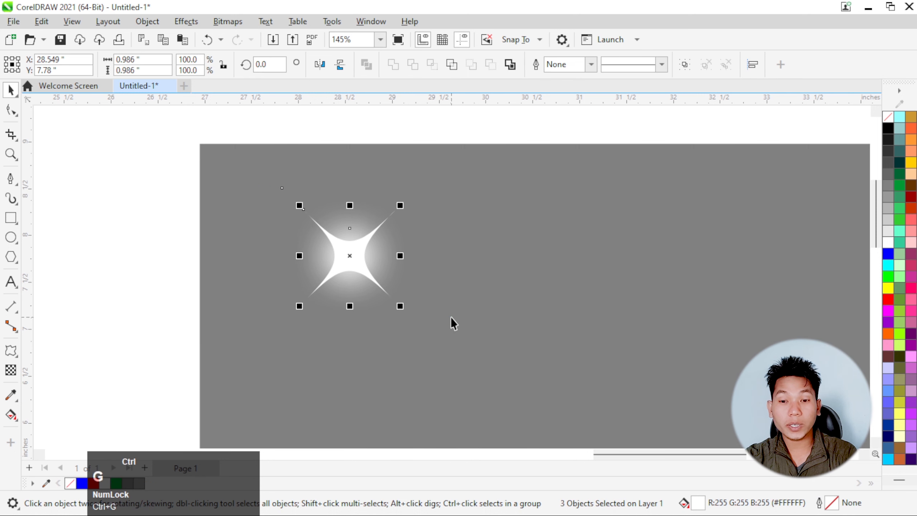
{"action": "scroll", "coordinate": [279, 210], "scroll_direction": "down", "scroll_amount": 3}
{"action": "scroll", "coordinate": [325, 228], "scroll_direction": "up", "scroll_amount": 2}
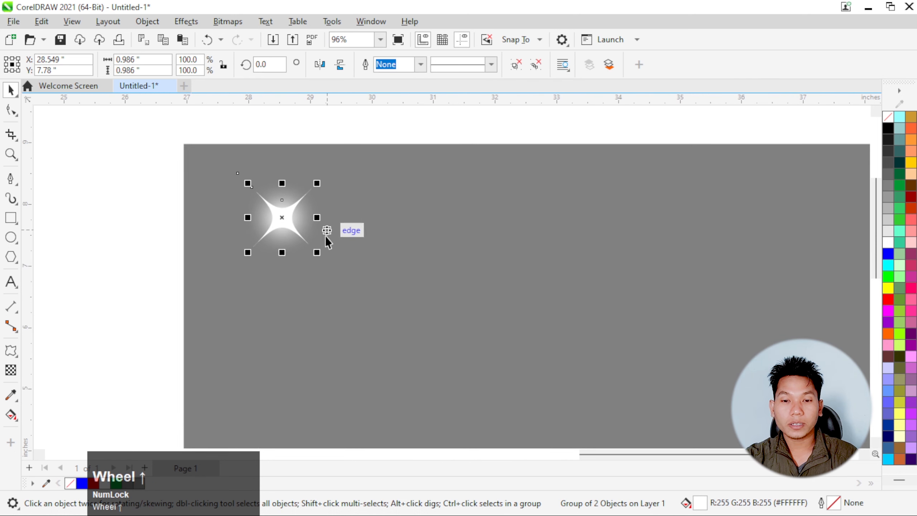
Place large copies of the glowing star, plus a medium and a small version, across the gray rectangle
{"action": "left_click_drag", "start_coordinate": [317, 253], "coordinate": [297, 232]}
{"action": "left_click_drag", "start_coordinate": [301, 282], "coordinate": [299, 319]}
{"action": "right_click", "coordinate": [299, 319]}
{"action": "left_click_drag", "start_coordinate": [337, 353], "coordinate": [385, 266]}
{"action": "right_click", "coordinate": [386, 266]}
{"action": "left_click_drag", "start_coordinate": [417, 300], "coordinate": [455, 202]}
{"action": "right_click", "coordinate": [455, 203]}
{"action": "left_click_drag", "start_coordinate": [484, 235], "coordinate": [527, 280]}
{"action": "left_click_drag", "start_coordinate": [469, 216], "coordinate": [524, 229]}
{"action": "right_click", "coordinate": [524, 229]}
{"action": "left_click_drag", "start_coordinate": [524, 231], "coordinate": [454, 368]}
{"action": "right_click", "coordinate": [454, 369]}
{"action": "left_click_drag", "start_coordinate": [454, 370], "coordinate": [673, 361]}
{"action": "right_click", "coordinate": [673, 361]}
{"action": "left_click_drag", "start_coordinate": [673, 362], "coordinate": [784, 227]}
{"action": "right_click", "coordinate": [785, 226]}
{"action": "scroll", "coordinate": [387, 204], "scroll_direction": "down", "scroll_amount": 6}
{"action": "scroll", "coordinate": [426, 237], "scroll_direction": "up", "scroll_amount": 3}
{"action": "left_click_drag", "start_coordinate": [641, 208], "coordinate": [710, 353]}
{"action": "right_click", "coordinate": [710, 352]}
Scatter four more medium copies and three more small copies of the glowing star between the large ones
{"action": "left_click_drag", "start_coordinate": [399, 241], "coordinate": [669, 277]}
{"action": "right_click", "coordinate": [505, 288]}
{"action": "right_click", "coordinate": [522, 348]}
{"action": "right_click", "coordinate": [571, 217]}
{"action": "right_click", "coordinate": [669, 277]}
{"action": "left_click_drag", "start_coordinate": [311, 241], "coordinate": [606, 357]}
{"action": "right_click", "coordinate": [450, 254]}
{"action": "right_click", "coordinate": [711, 222]}
{"action": "right_click", "coordinate": [607, 357]}
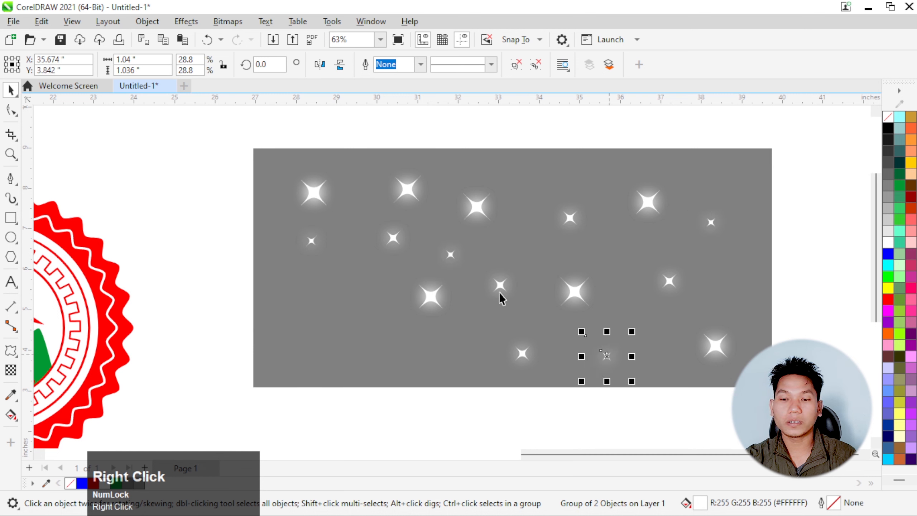
Fill the remaining gaps in the rectangle's lower left, lower middle and upper middle with one large and three medium star copies
{"action": "left_click_drag", "start_coordinate": [499, 292], "coordinate": [362, 334]}
{"action": "right_click", "coordinate": [363, 334]}
{"action": "left_click_drag", "start_coordinate": [441, 304], "coordinate": [309, 323]}
{"action": "right_click", "coordinate": [309, 323]}
{"action": "left_click_drag", "start_coordinate": [522, 350], "coordinate": [538, 186]}
{"action": "right_click", "coordinate": [456, 352]}
{"action": "right_click", "coordinate": [538, 186]}
{"action": "left_click", "coordinate": [430, 140]}
{"action": "scroll", "coordinate": [463, 256], "scroll_direction": "down", "scroll_amount": 1}
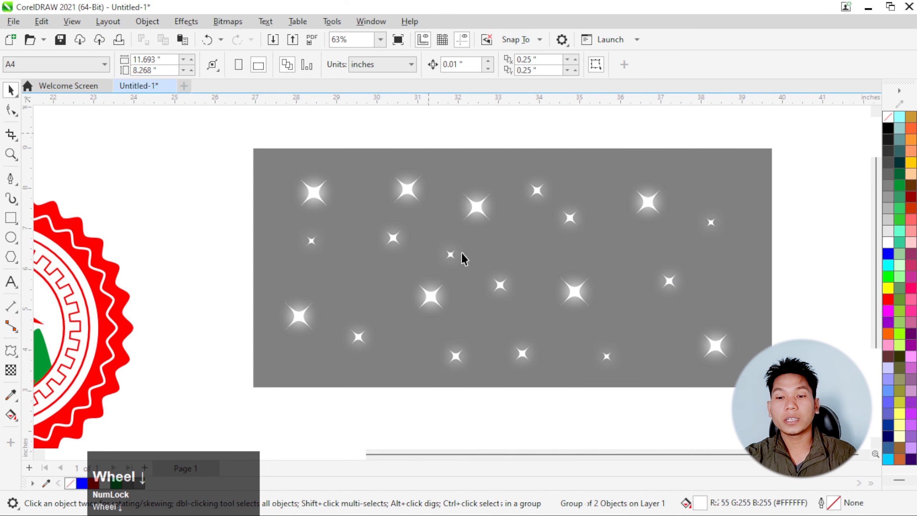
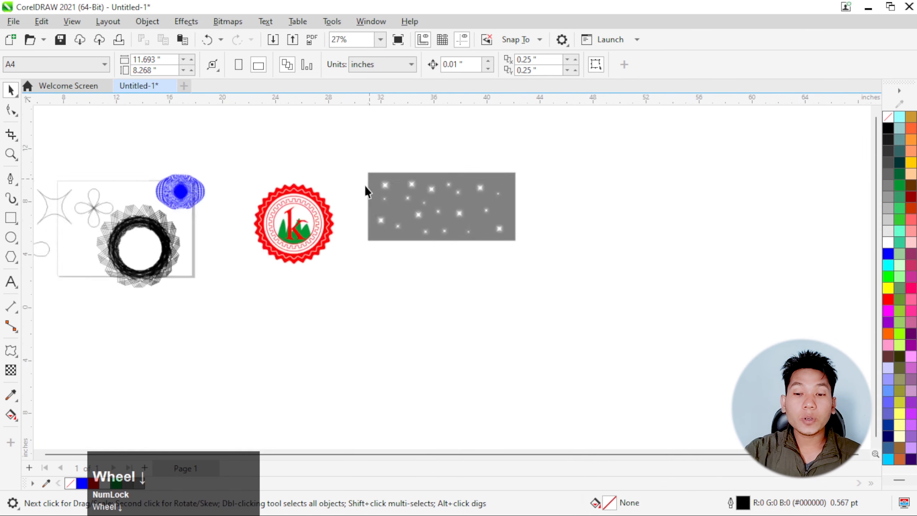
Draw a flat ellipse about 9.87 by 1.73 in below the gray rectangle, filled with black and without an outline
{"action": "scroll", "coordinate": [386, 249], "scroll_direction": "up", "scroll_amount": 1}
{"action": "left_click", "coordinate": [17, 243]}
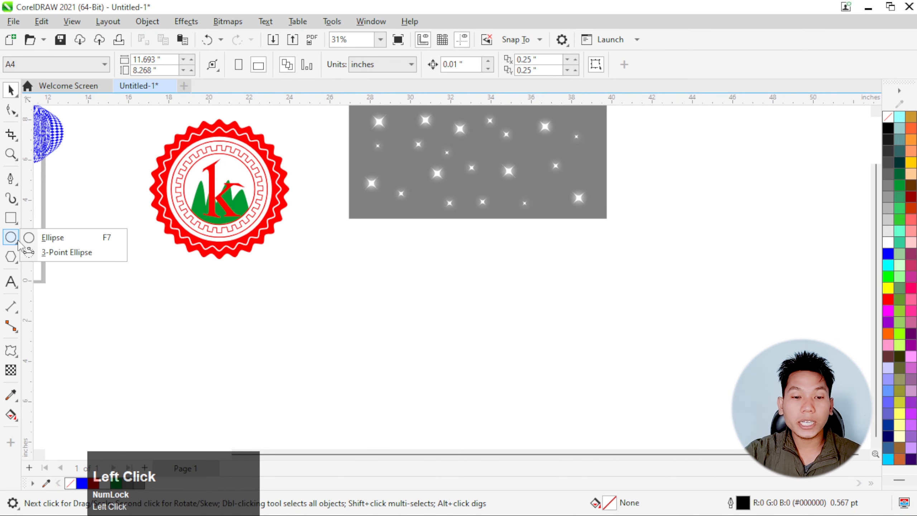
{"action": "left_click", "coordinate": [47, 237]}
{"action": "left_click_drag", "start_coordinate": [395, 329], "coordinate": [602, 372]}
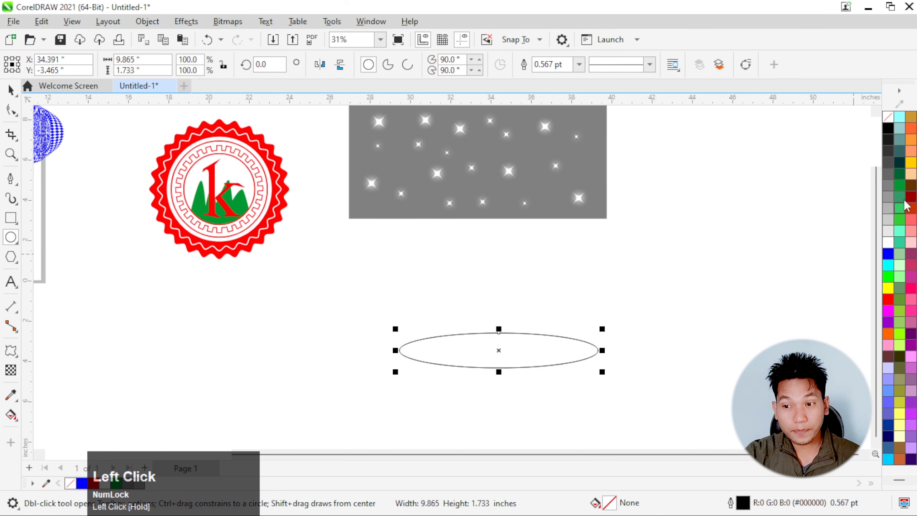
{"action": "left_click", "coordinate": [889, 128]}
{"action": "right_click", "coordinate": [888, 128]}
{"action": "left_click", "coordinate": [866, 129]}
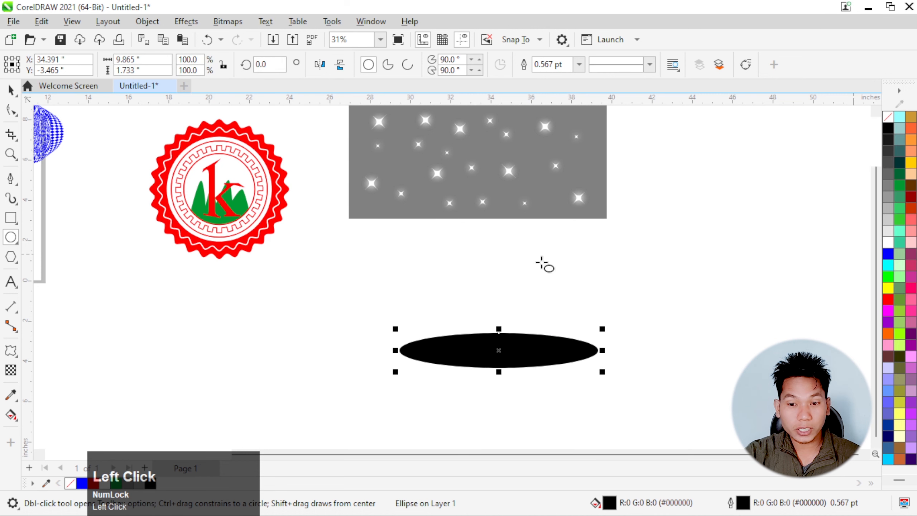
Move the black ellipse sideways so it sits below the red badge
{"action": "scroll", "coordinate": [365, 246], "scroll_direction": "down", "scroll_amount": 2}
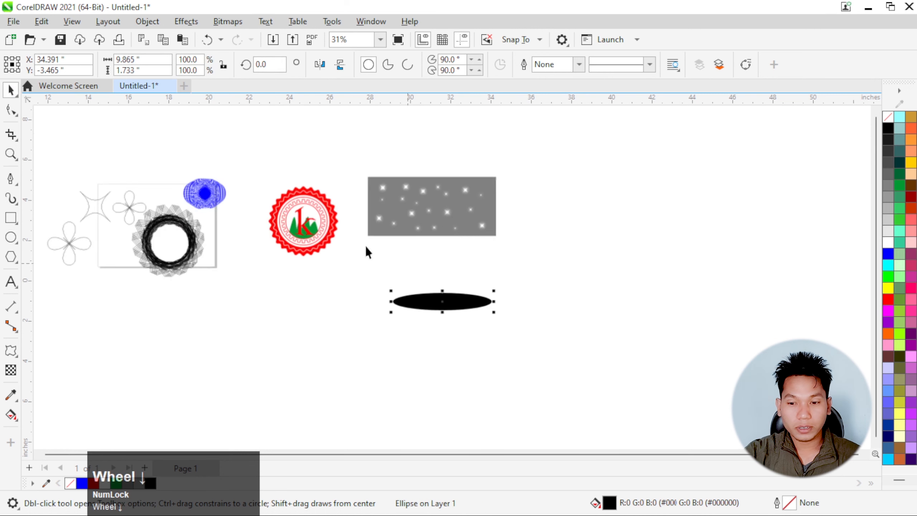
{"action": "scroll", "coordinate": [442, 347], "scroll_direction": "up", "scroll_amount": 2}
{"action": "left_click", "coordinate": [10, 282]}
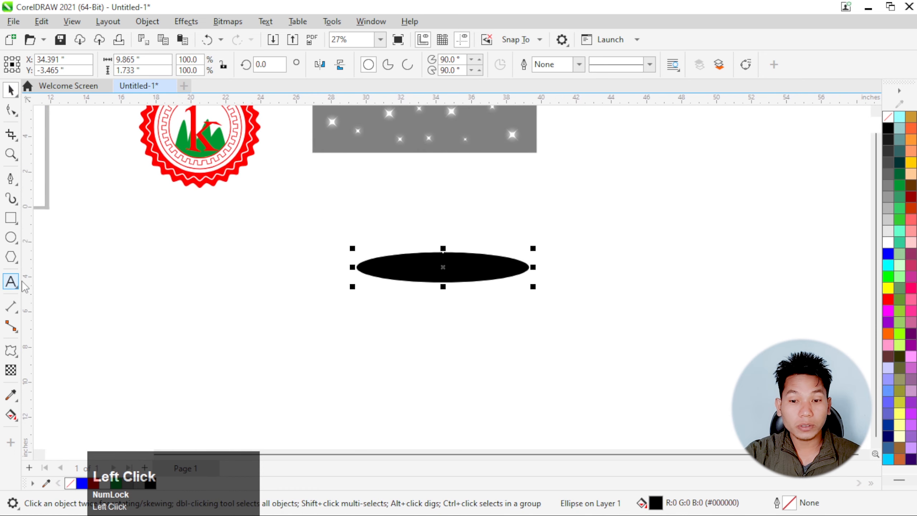
{"action": "left_click", "coordinate": [439, 354]}
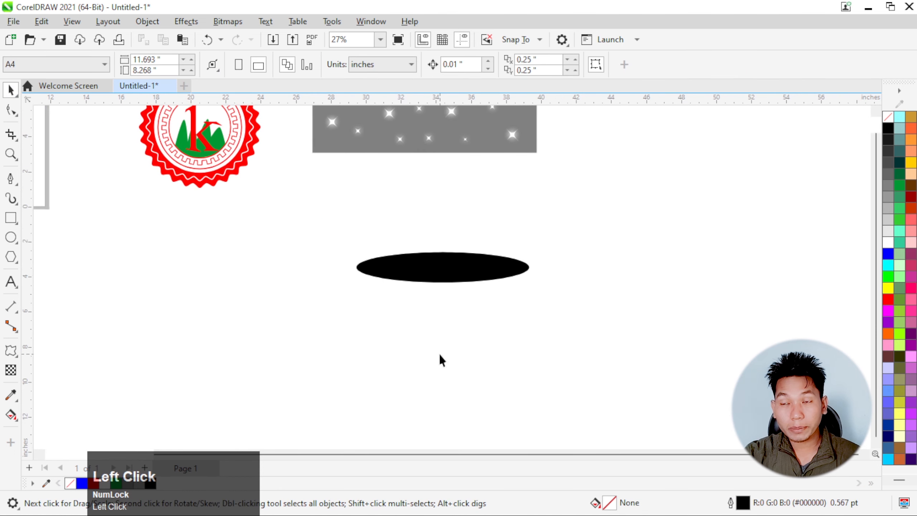
{"action": "left_click", "coordinate": [433, 273]}
{"action": "left_click_drag", "start_coordinate": [444, 282], "coordinate": [235, 278]}
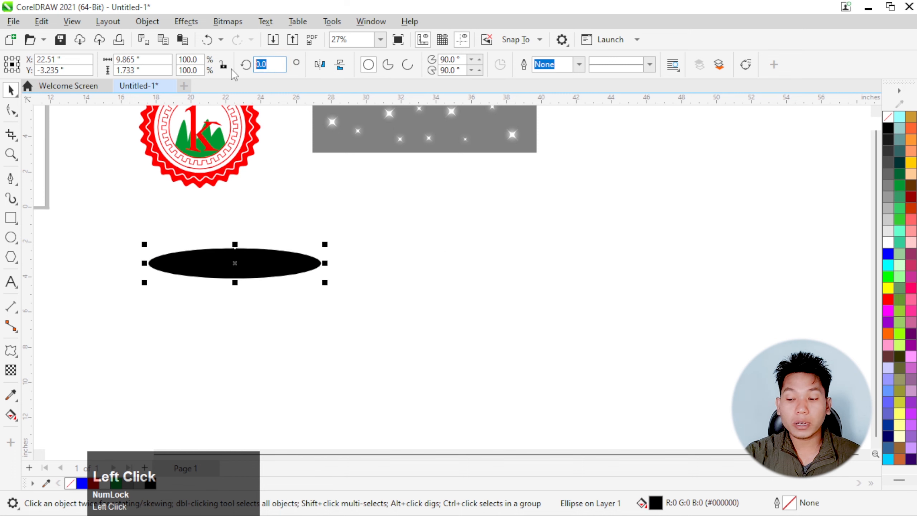
Rotate the black ellipse by 7 degrees and stretch it slightly taller
{"action": "type", "text": "7"}
{"action": "key", "text": "Return"}
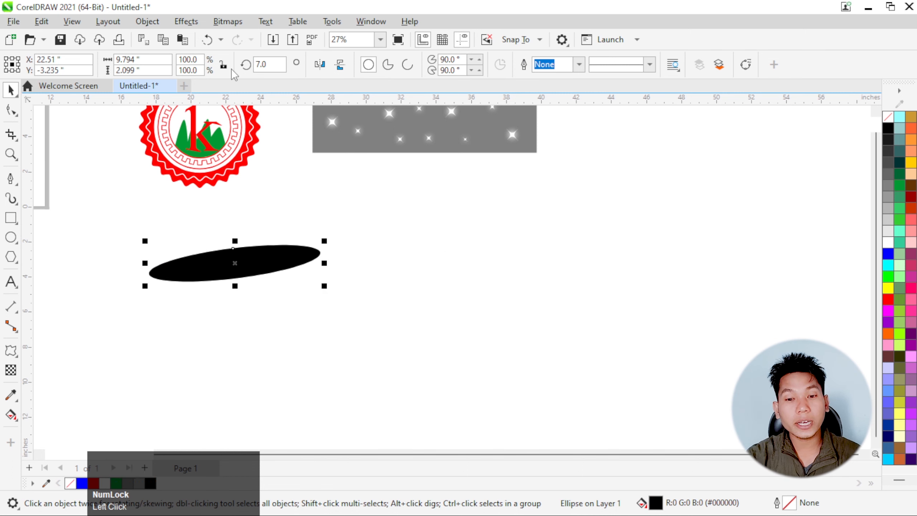
{"action": "left_click_drag", "start_coordinate": [235, 241], "coordinate": [235, 232]}
{"action": "left_click", "coordinate": [274, 224]}
{"action": "scroll", "coordinate": [198, 249], "scroll_direction": "up", "scroll_amount": 2}
{"action": "scroll", "coordinate": [298, 253], "scroll_direction": "down", "scroll_amount": 1}
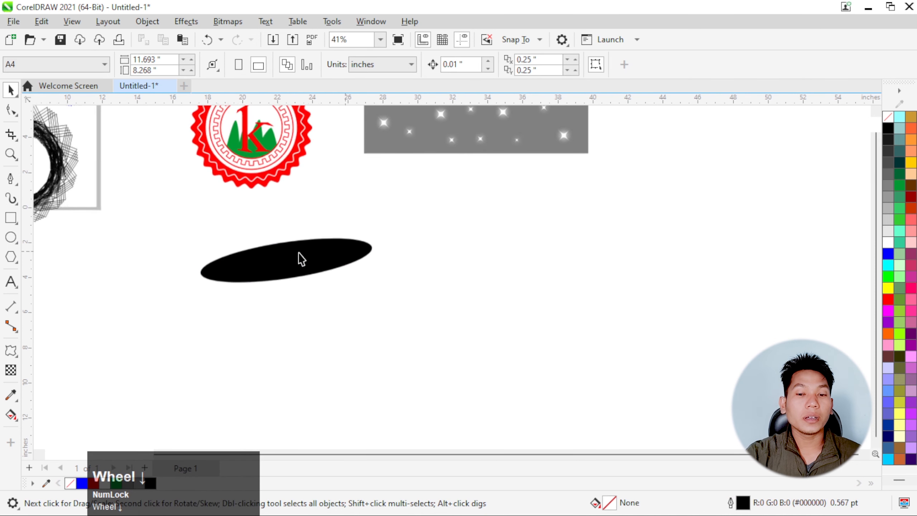
Add the artistic text SAMSUNG in Arial below the tilted ellipse
{"action": "scroll", "coordinate": [224, 254], "scroll_direction": "up", "scroll_amount": 2}
{"action": "left_click", "coordinate": [12, 283]}
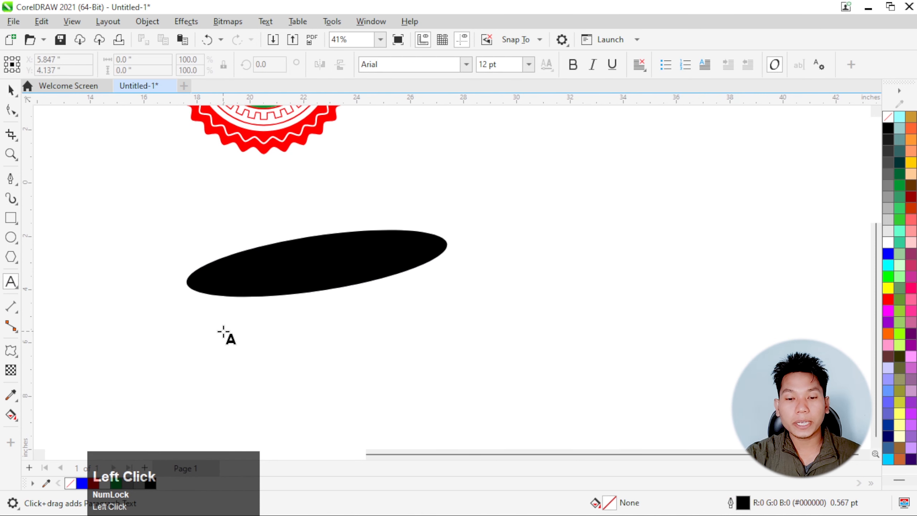
{"action": "key", "text": "Caps_Lock"}
{"action": "type", "text": "SAMSUNG"}
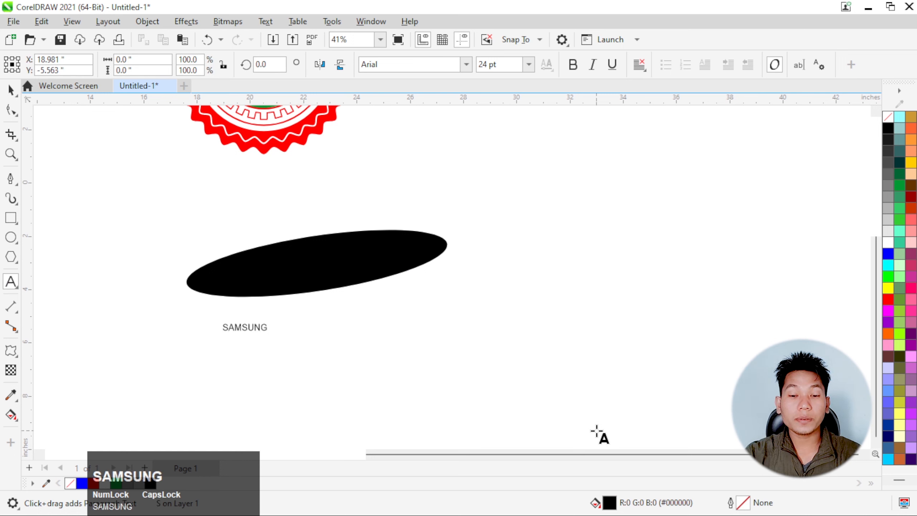
Enlarge the SAMSUNG text to about 119 pt, make it bold and position it close beneath the ellipse
{"action": "left_click", "coordinate": [10, 90]}
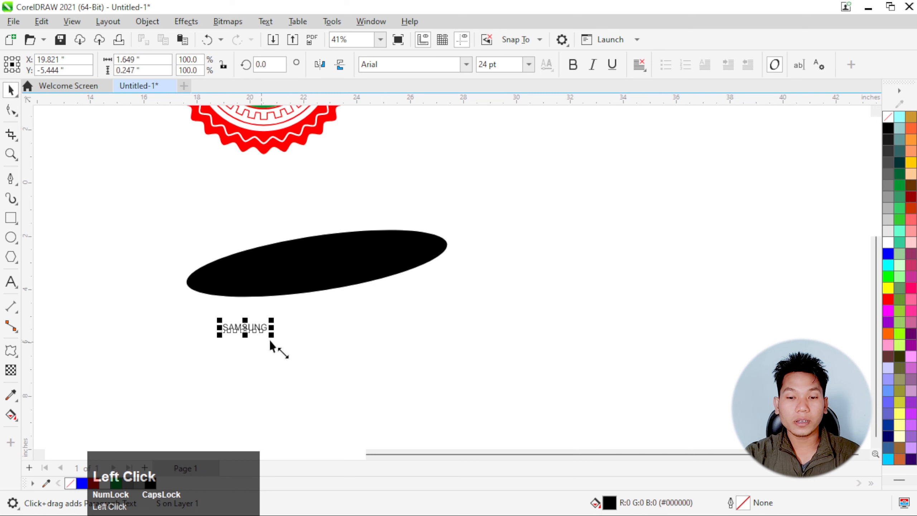
{"action": "left_click_drag", "start_coordinate": [271, 342], "coordinate": [448, 361]}
{"action": "key", "text": "ctrl+b"}
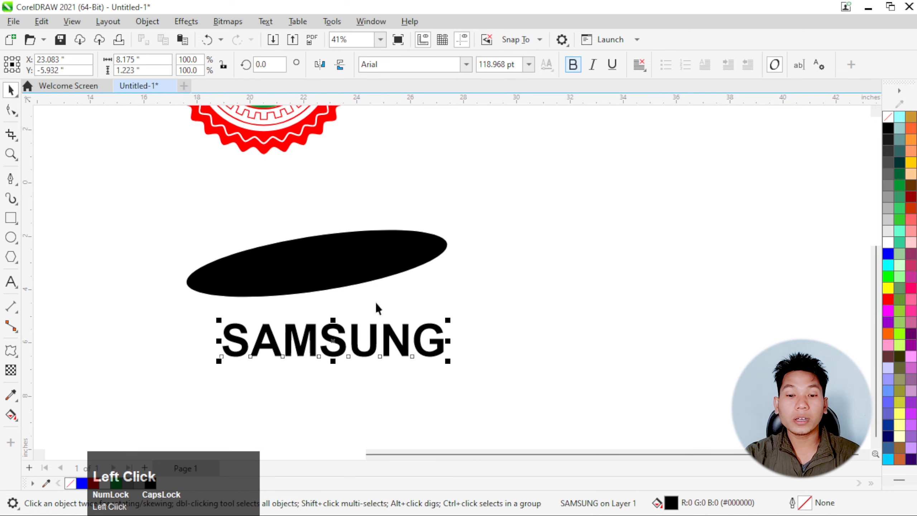
{"action": "left_click_drag", "start_coordinate": [307, 349], "coordinate": [325, 331]}
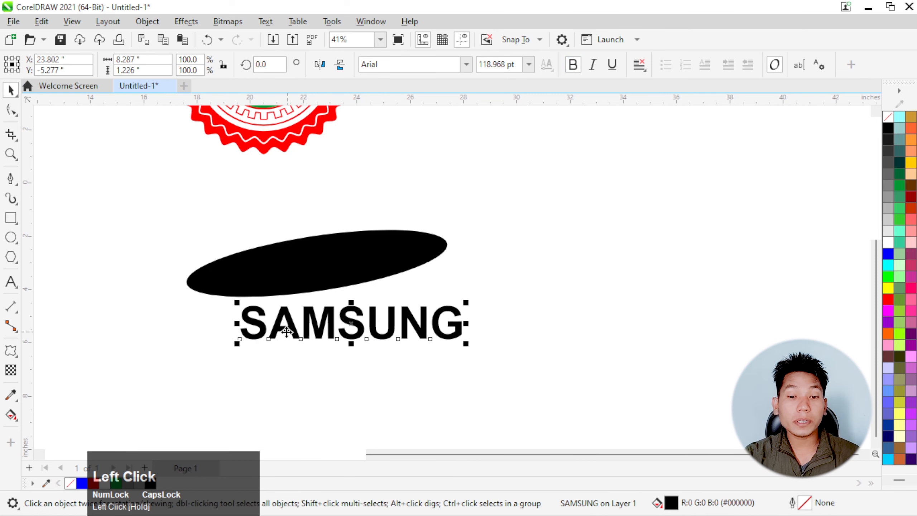
Replace the letter A in SAMSUNG with an empty gap
{"action": "scroll", "coordinate": [286, 331], "scroll_direction": "up", "scroll_amount": 4}
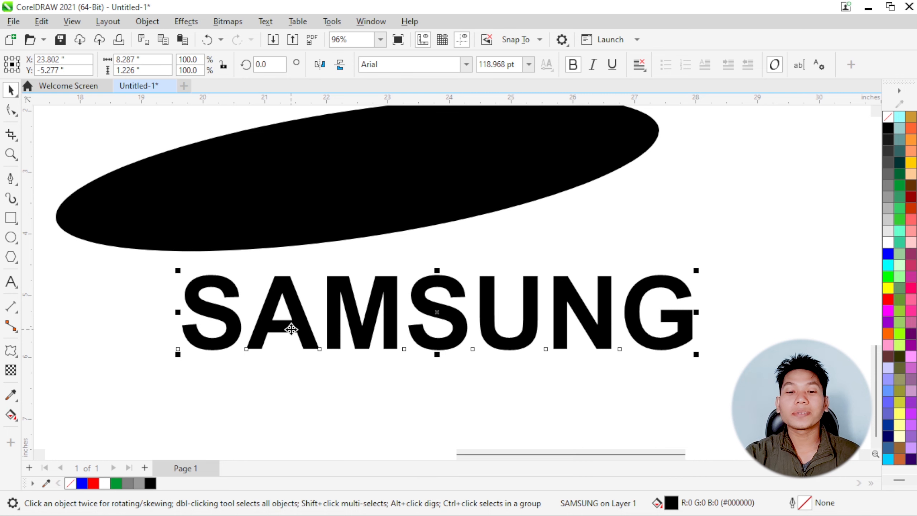
{"action": "scroll", "coordinate": [291, 329], "scroll_direction": "down", "scroll_amount": 2}
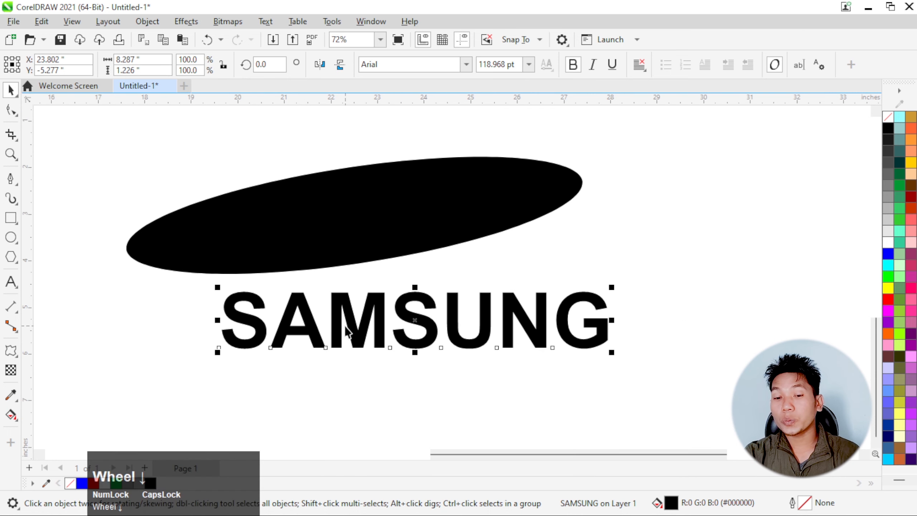
{"action": "double_click", "coordinate": [325, 336]}
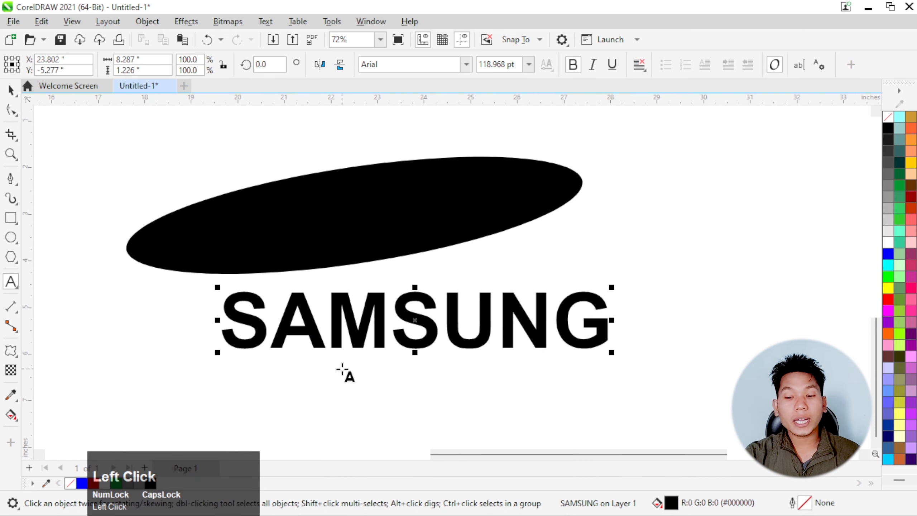
{"action": "key", "text": "BackSpace"}
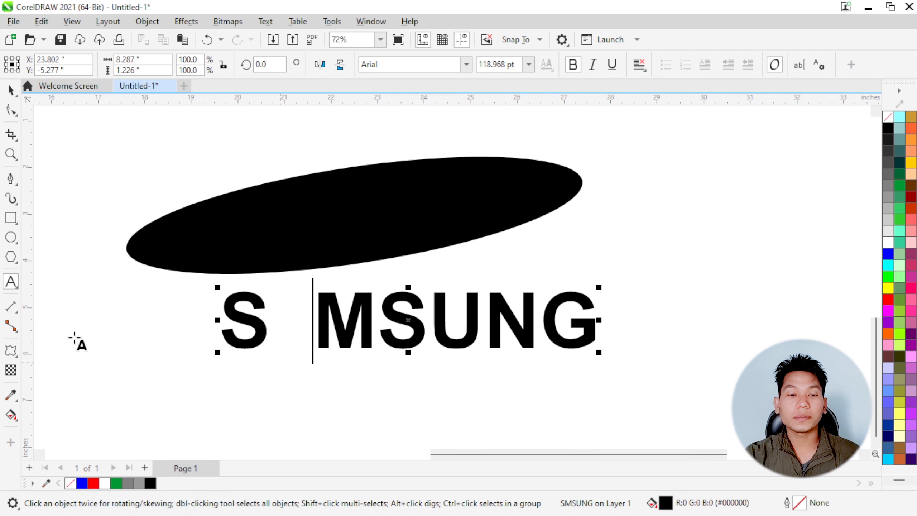
Add a separate bold letter V below and to the left of the SAMSUNG text
{"action": "left_click", "coordinate": [146, 384]}
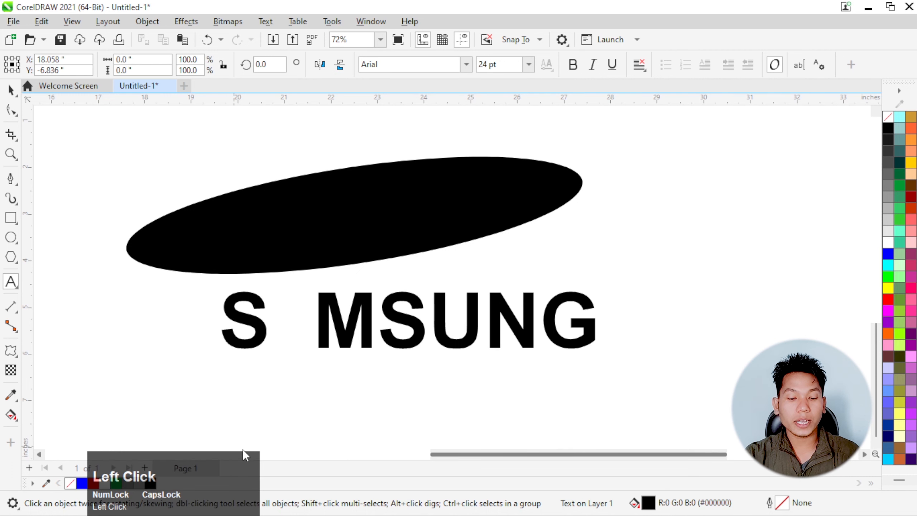
{"action": "type", "text": "V"}
{"action": "left_click", "coordinate": [10, 89]}
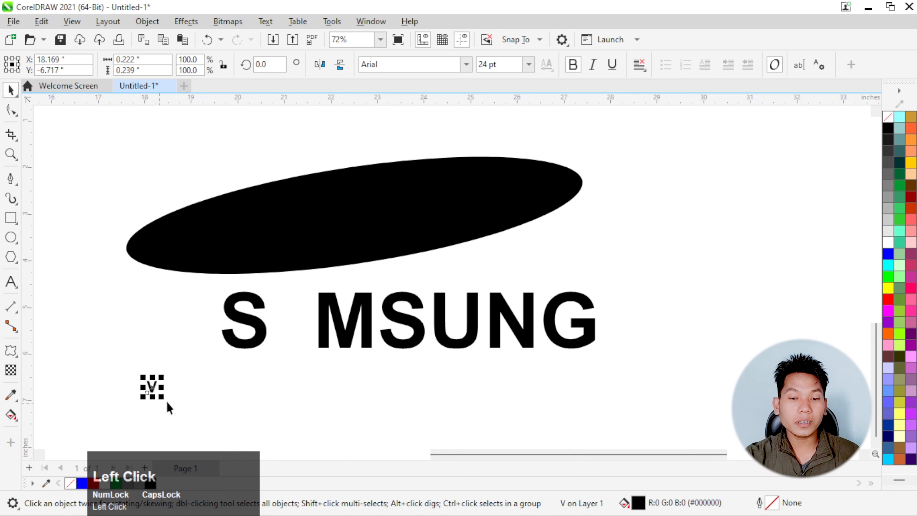
Set the font size of the gapped SAMSUNG text to 112 pt
{"action": "left_click", "coordinate": [259, 332]}
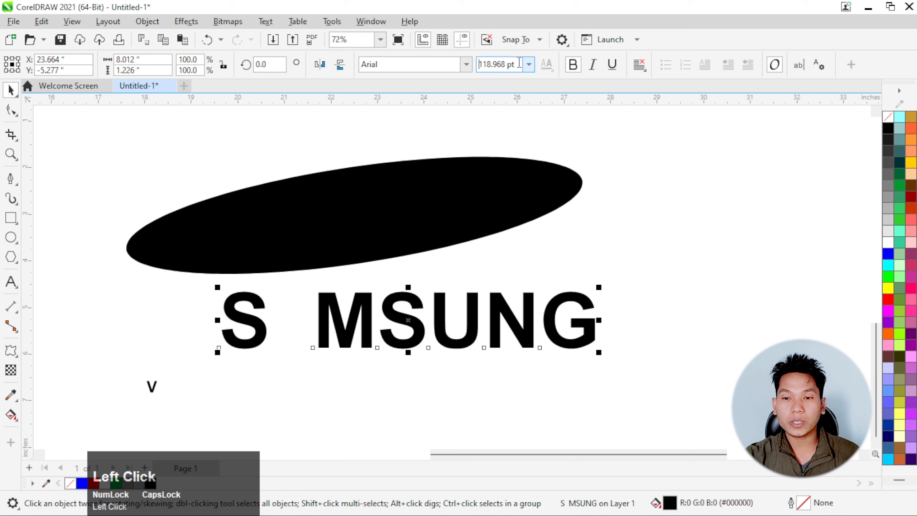
{"action": "left_click_drag", "start_coordinate": [518, 63], "coordinate": [474, 70]}
{"action": "type", "text": "12"}
{"action": "key", "text": "Return"}
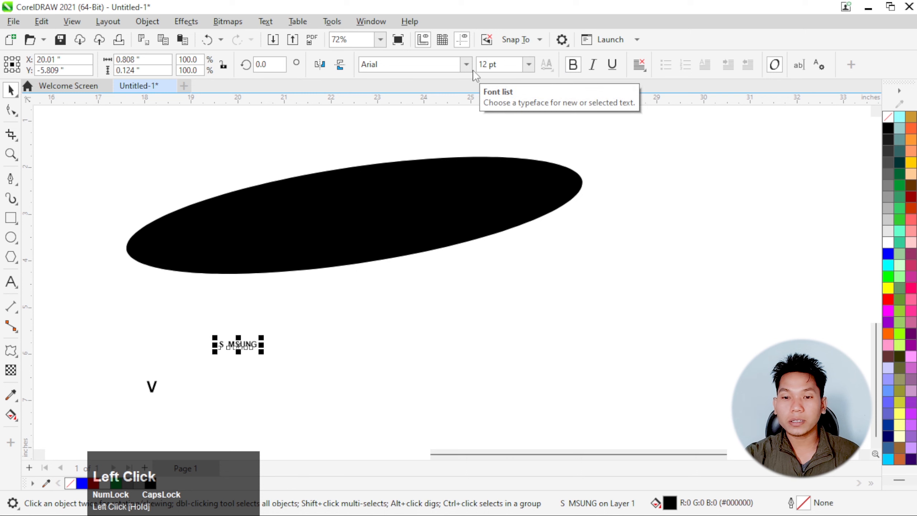
{"action": "left_click", "coordinate": [475, 65]}
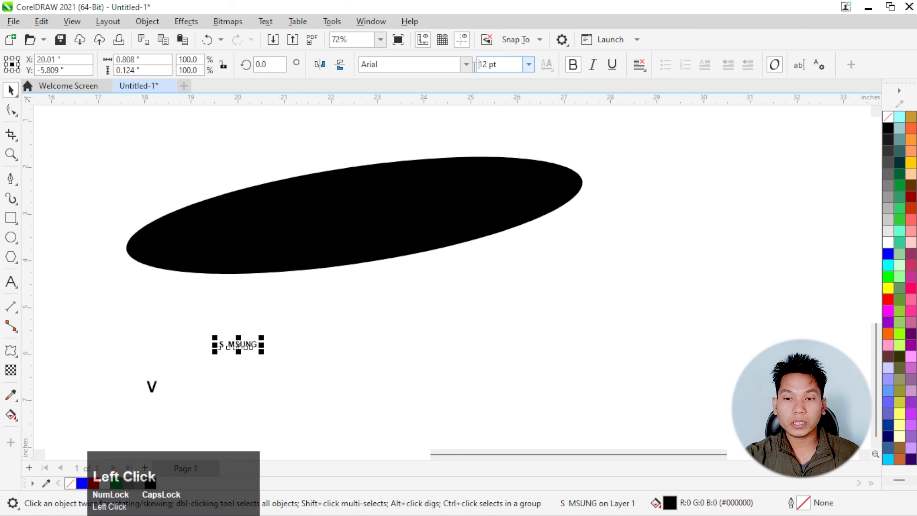
{"action": "type", "text": "1"}
{"action": "key", "text": "Return"}
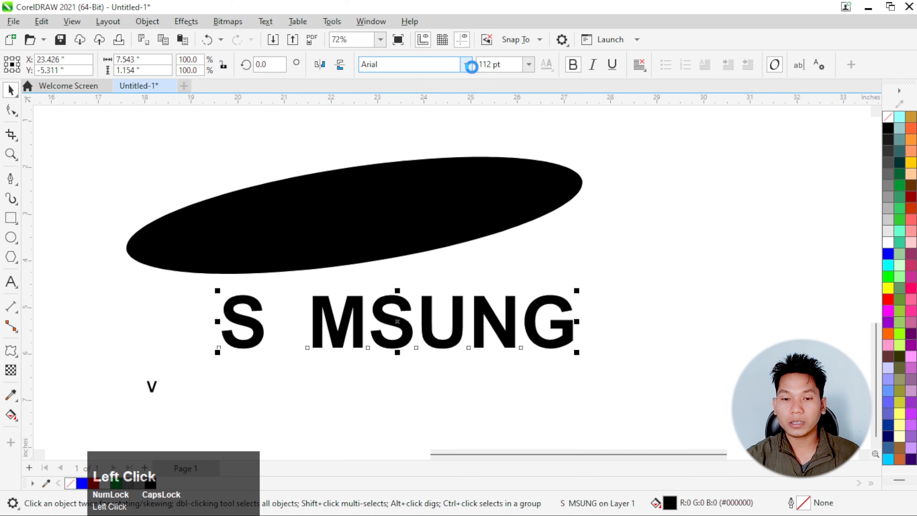
Set the letter V to 112 pt and mirror it vertically
{"action": "left_click", "coordinate": [158, 388]}
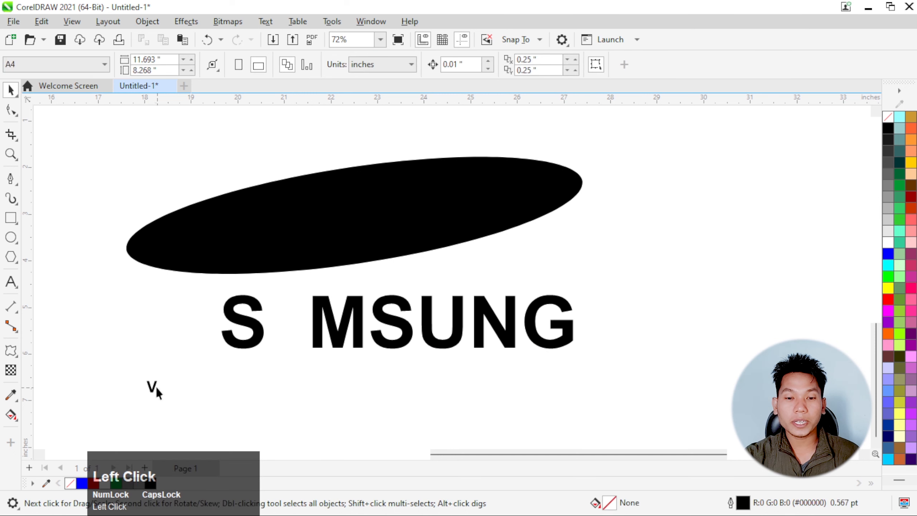
{"action": "left_click", "coordinate": [408, 63]}
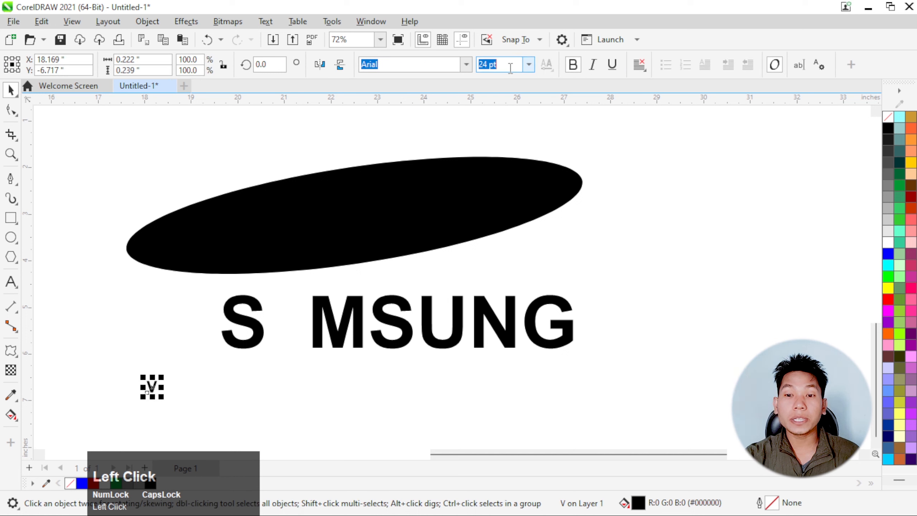
{"action": "type", "text": "112"}
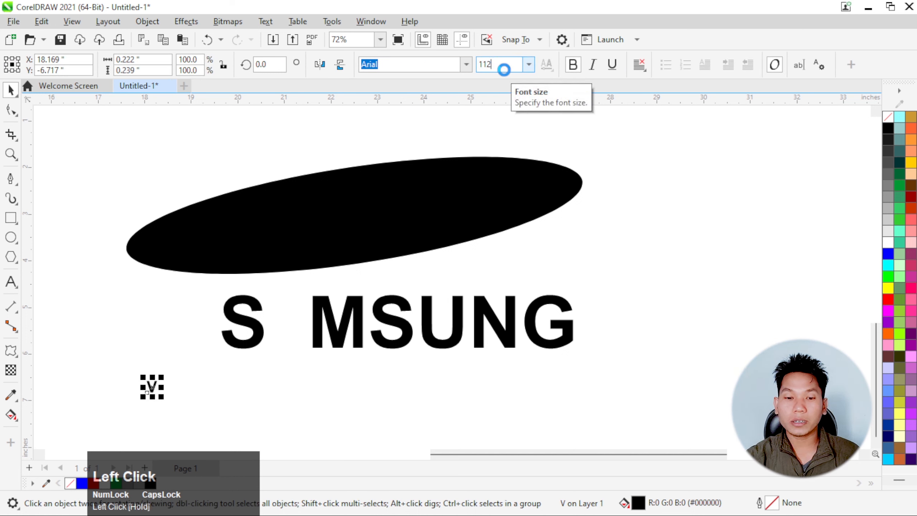
{"action": "key", "text": "Return"}
{"action": "left_click", "coordinate": [340, 64]}
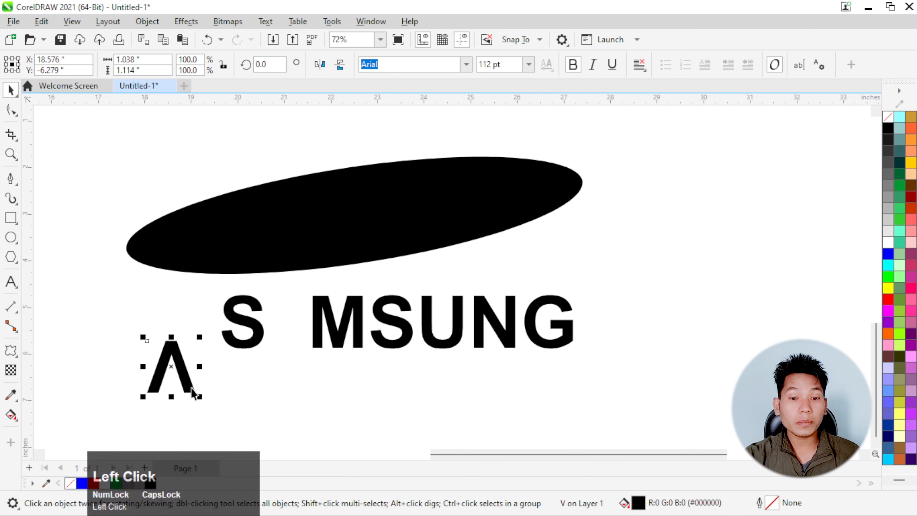
Move the inverted V into the gap between S and M, nudging it 0.03 in to the left
{"action": "left_click_drag", "start_coordinate": [183, 378], "coordinate": [304, 335]}
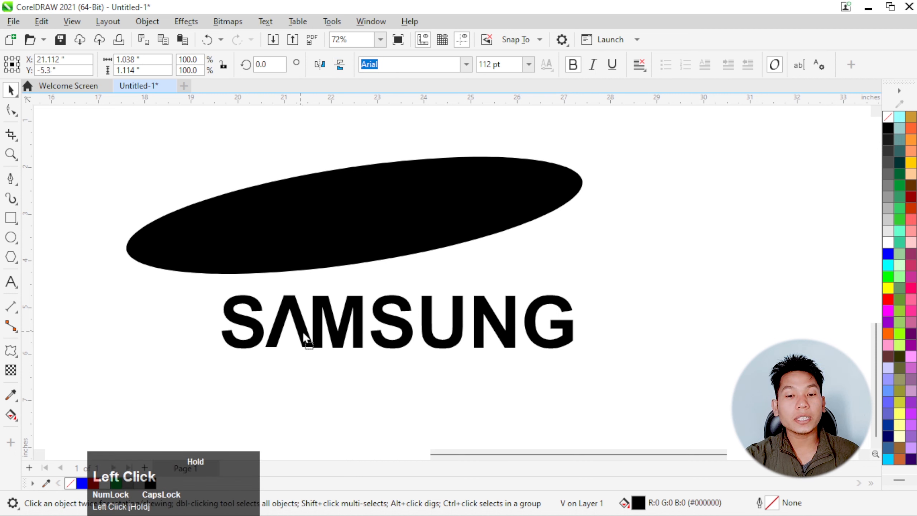
{"action": "key", "text": "Left"}
{"action": "key", "text": "Left"}
{"action": "key", "text": "Left"}
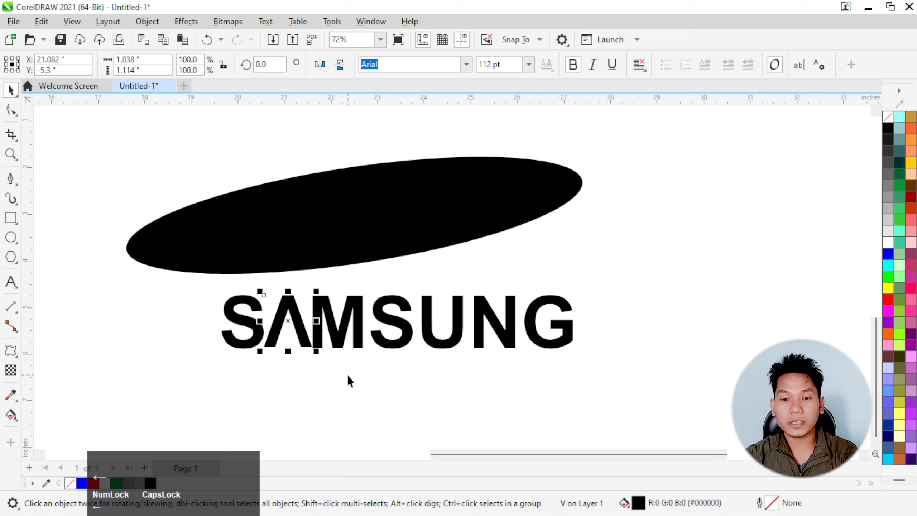
{"action": "left_click", "coordinate": [347, 377]}
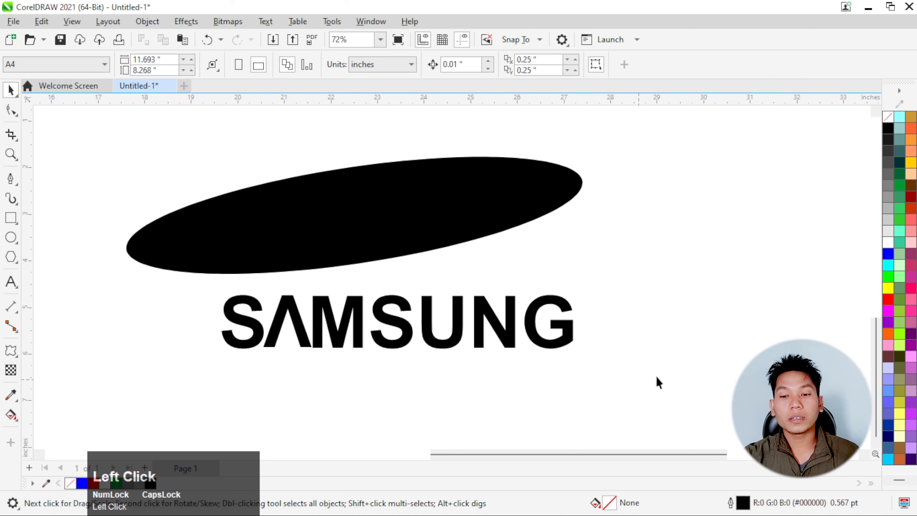
Fill the SAMSUNG letters and the inverted V with blue and group them
{"action": "left_click_drag", "start_coordinate": [194, 283], "coordinate": [194, 283]}
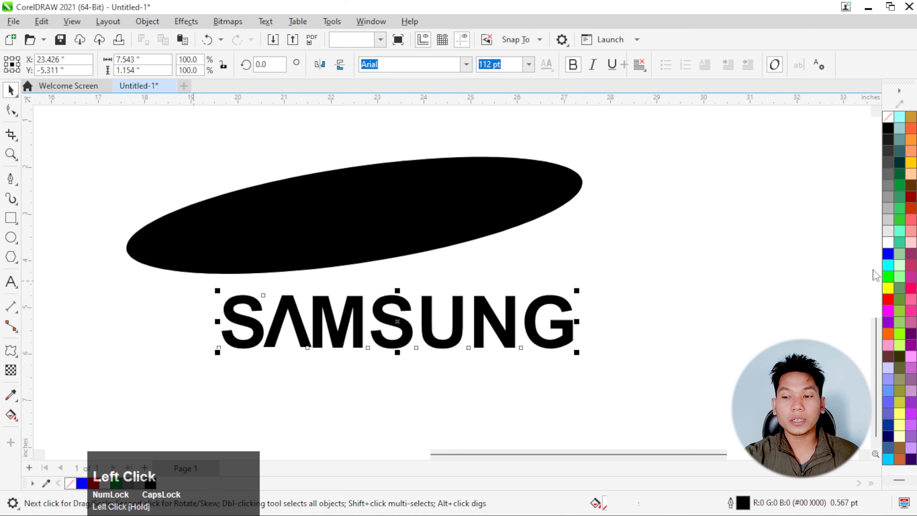
{"action": "left_click", "coordinate": [888, 254]}
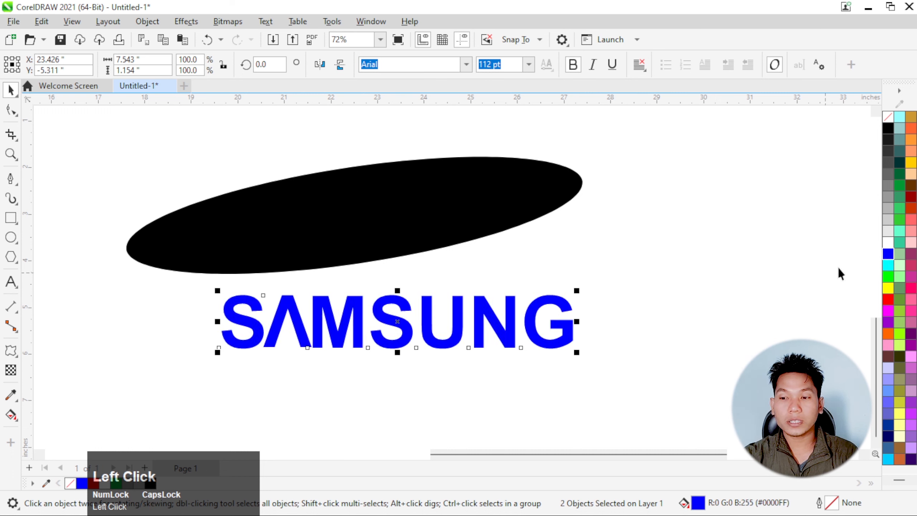
{"action": "key", "text": "ctrl+g"}
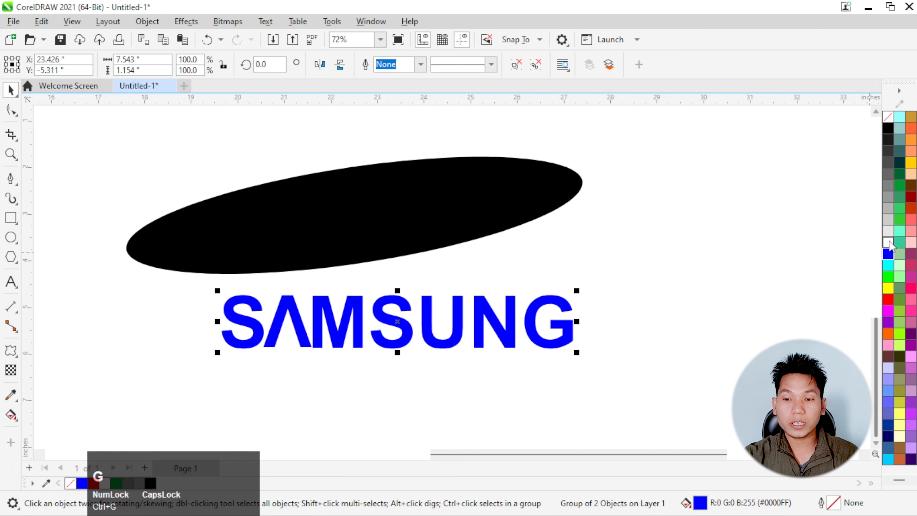
Place the lettering group in white on the black ellipse, scale it to 91%, and align it with the ellipse's center vertically
{"action": "left_click_drag", "start_coordinate": [479, 321], "coordinate": [458, 227]}
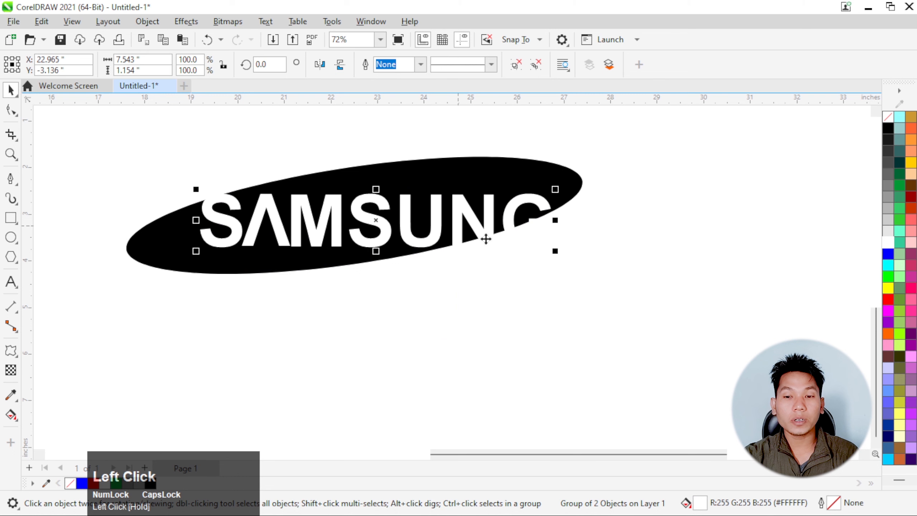
{"action": "left_click_drag", "start_coordinate": [559, 255], "coordinate": [533, 254]}
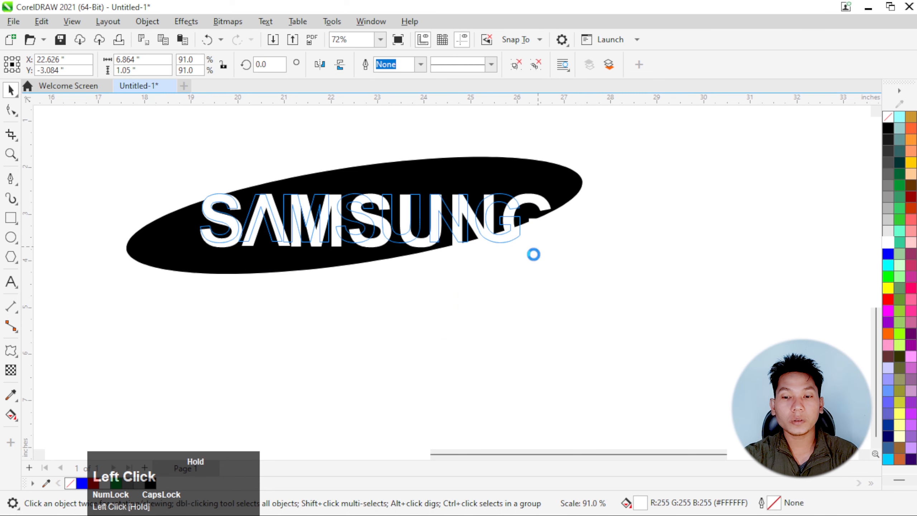
{"action": "left_click_drag", "start_coordinate": [119, 156], "coordinate": [658, 292]}
{"action": "key", "text": "e"}
{"action": "left_click", "coordinate": [457, 326]}
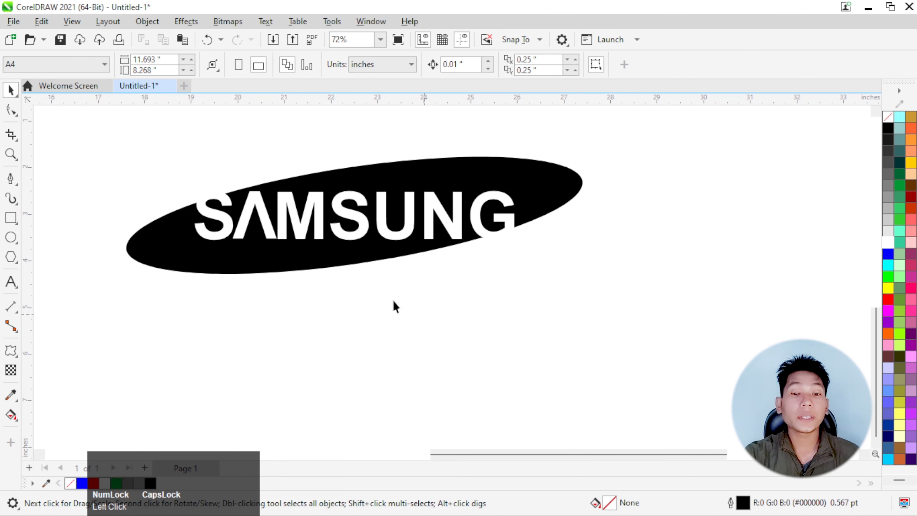
Add a second SAMSUNG text in bold Arial below the ellipse
{"action": "left_click", "coordinate": [15, 288]}
{"action": "left_click", "coordinate": [241, 311]}
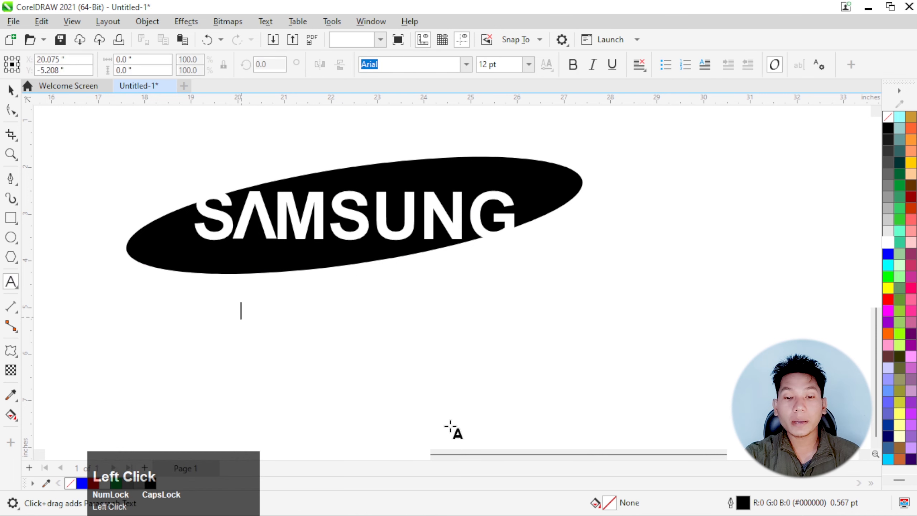
{"action": "type", "text": "SAMSUNG"}
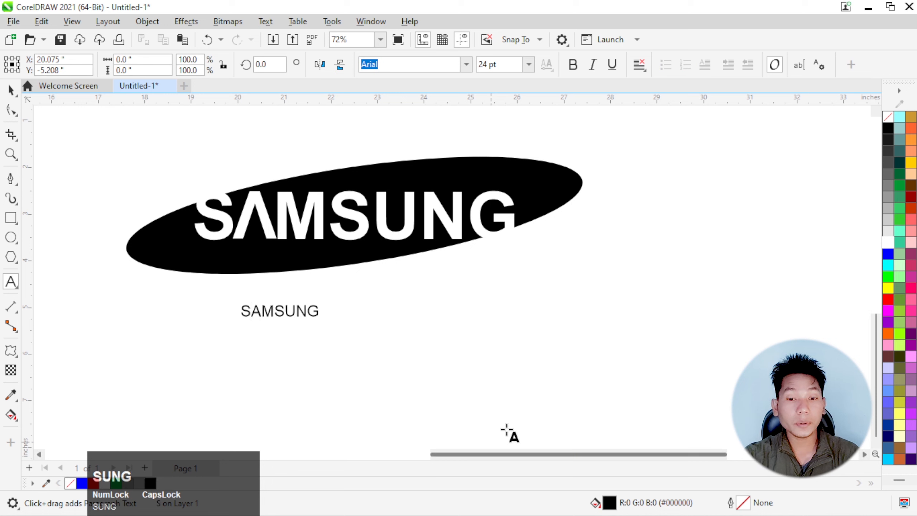
{"action": "left_click", "coordinate": [11, 90]}
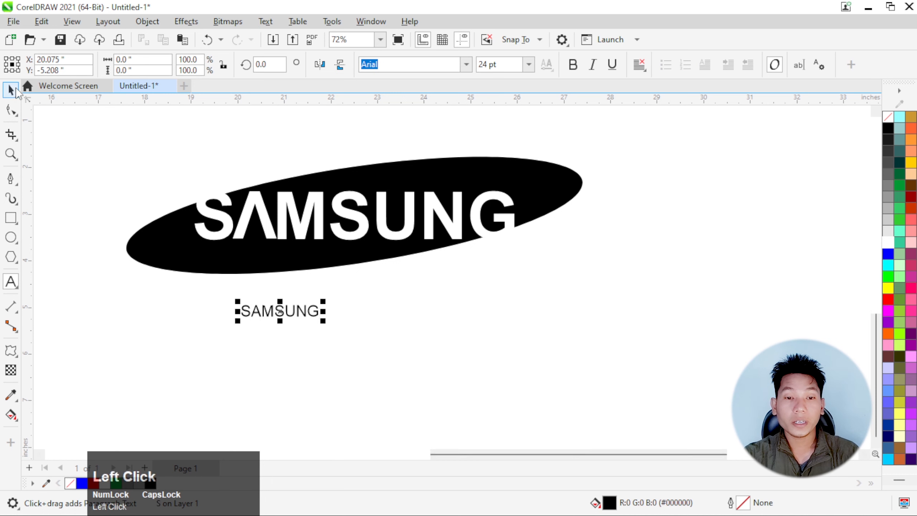
{"action": "left_click", "coordinate": [574, 64]}
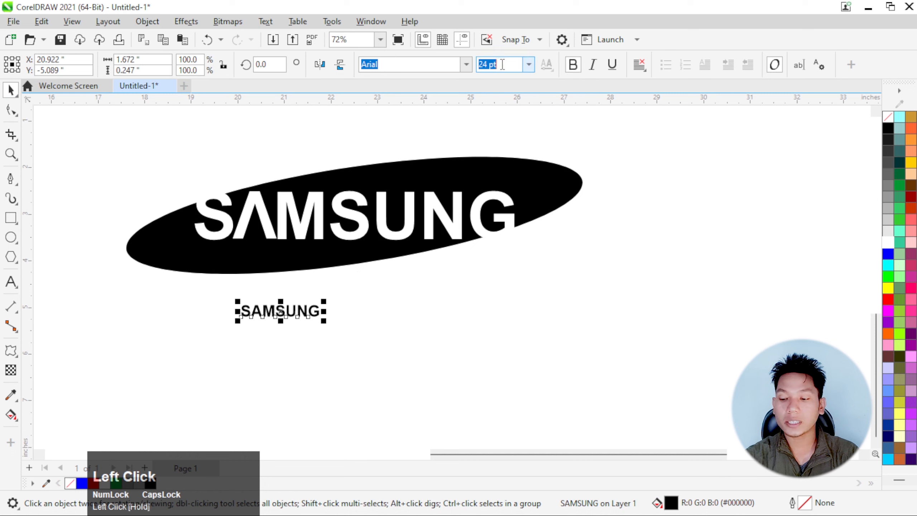
Set the second SAMSUNG text to 112 pt and move it clear of the ellipse, just below it
{"action": "type", "text": "112"}
{"action": "key", "text": "Return"}
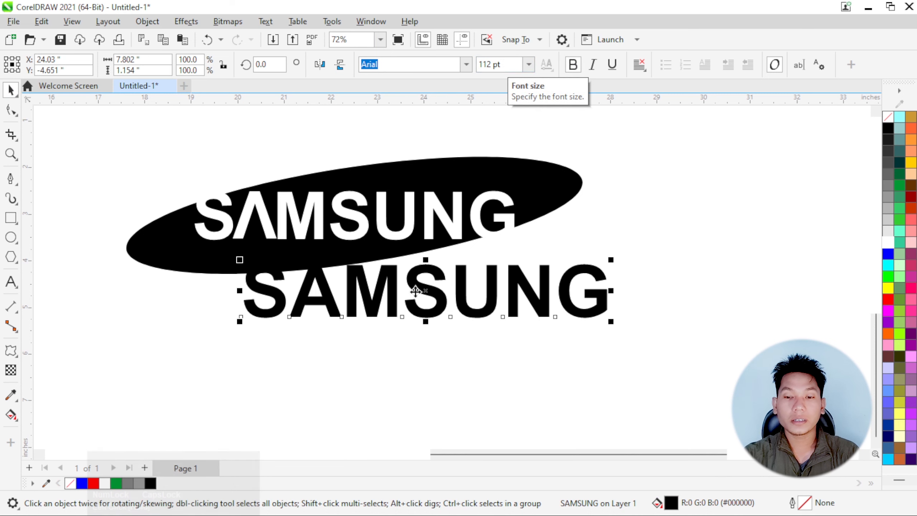
{"action": "left_click_drag", "start_coordinate": [381, 293], "coordinate": [349, 326]}
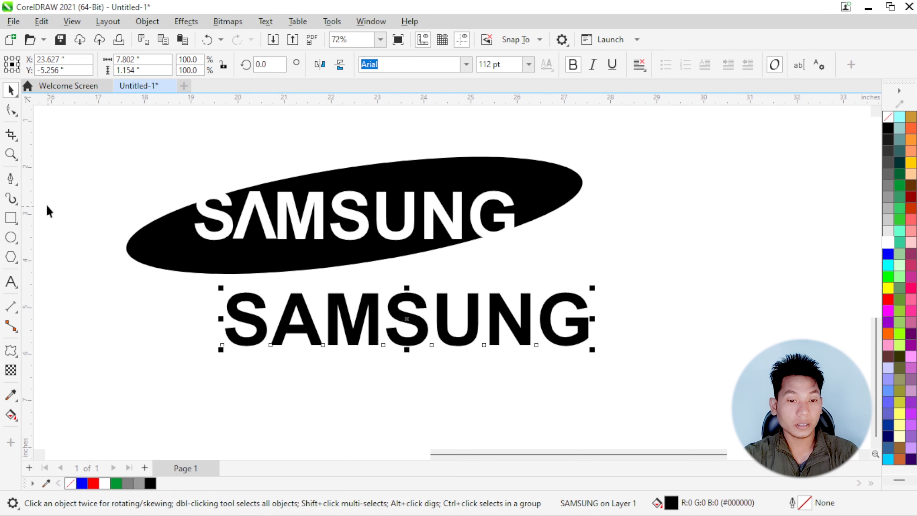
Erase the crossbar of the letter A in the lower SAMSUNG text using an Eraser nib size of 0.081 in
{"action": "left_click", "coordinate": [14, 136]}
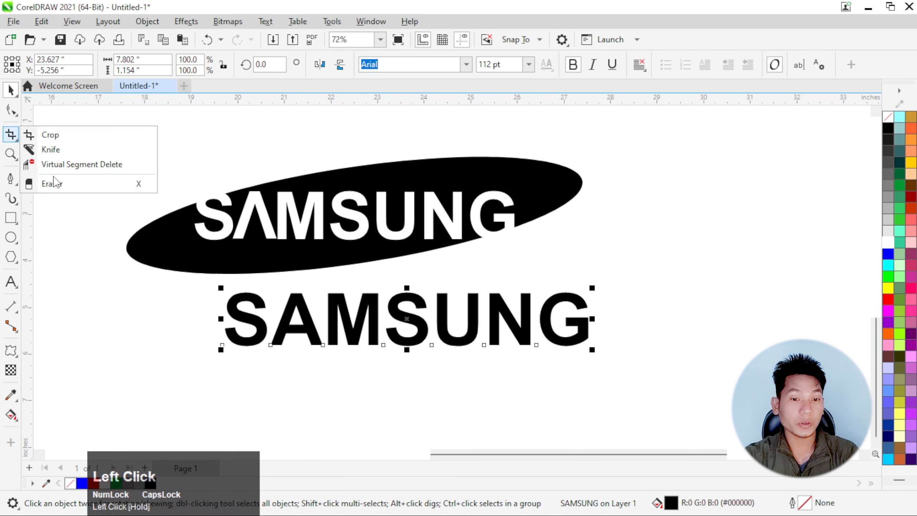
{"action": "left_click", "coordinate": [37, 183]}
{"action": "scroll", "coordinate": [299, 324], "scroll_direction": "up", "scroll_amount": 6}
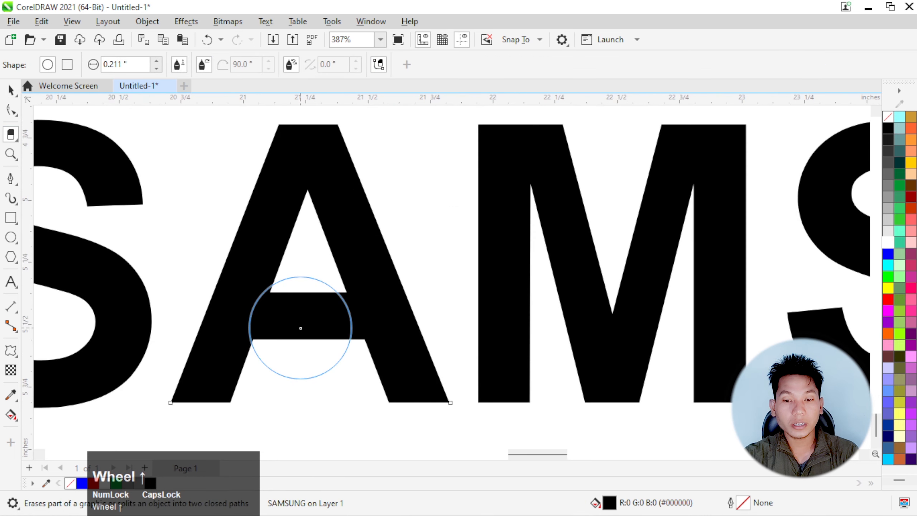
{"action": "left_click", "coordinate": [159, 69]}
{"action": "left_click", "coordinate": [156, 69]}
{"action": "left_click", "coordinate": [156, 69]}
{"action": "left_click", "coordinate": [156, 69]}
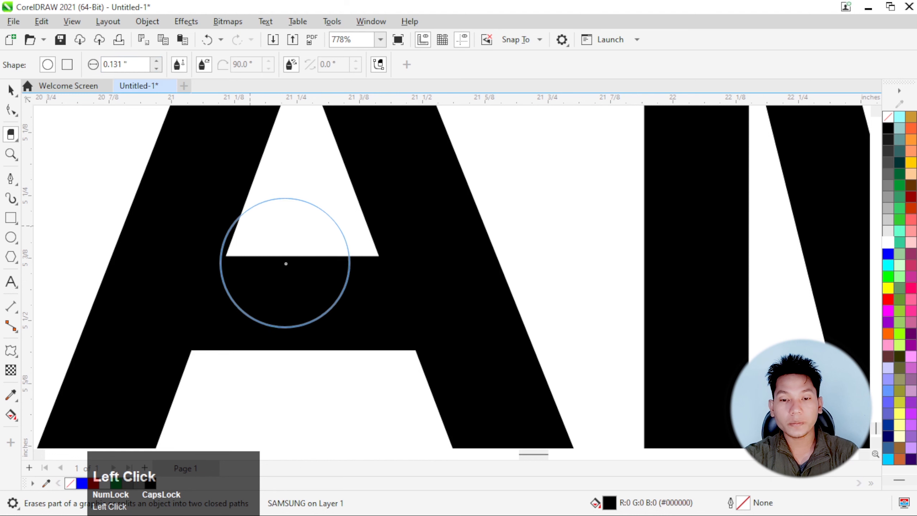
{"action": "left_click", "coordinate": [157, 69]}
{"action": "left_click", "coordinate": [156, 69]}
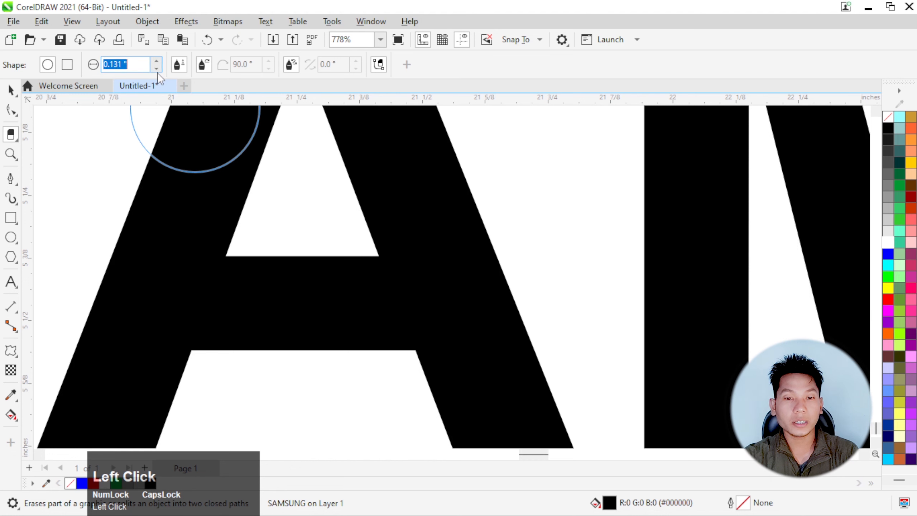
{"action": "left_click", "coordinate": [156, 69]}
{"action": "left_click", "coordinate": [156, 69]}
{"action": "left_click", "coordinate": [156, 69]}
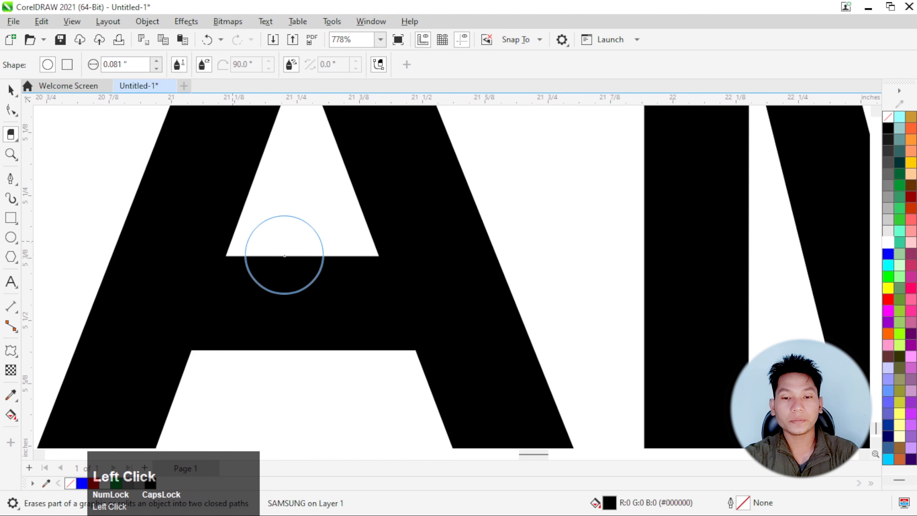
{"action": "mouse_move", "coordinate": [287, 254]}
{"action": "left_mouse_down"}
{"action": "mouse_move", "coordinate": [293, 345]}
{"action": "mouse_move", "coordinate": [318, 327]}
{"action": "mouse_move", "coordinate": [263, 306]}
{"action": "mouse_move", "coordinate": [342, 312]}
{"action": "mouse_move", "coordinate": [327, 269]}
{"action": "mouse_move", "coordinate": [377, 358]}
{"action": "mouse_move", "coordinate": [348, 285]}
{"action": "mouse_move", "coordinate": [289, 252]}
{"action": "mouse_move", "coordinate": [262, 276]}
{"action": "mouse_move", "coordinate": [234, 356]}
{"action": "left_mouse_up"}
{"action": "scroll", "coordinate": [335, 304], "scroll_direction": "down", "scroll_amount": 2}
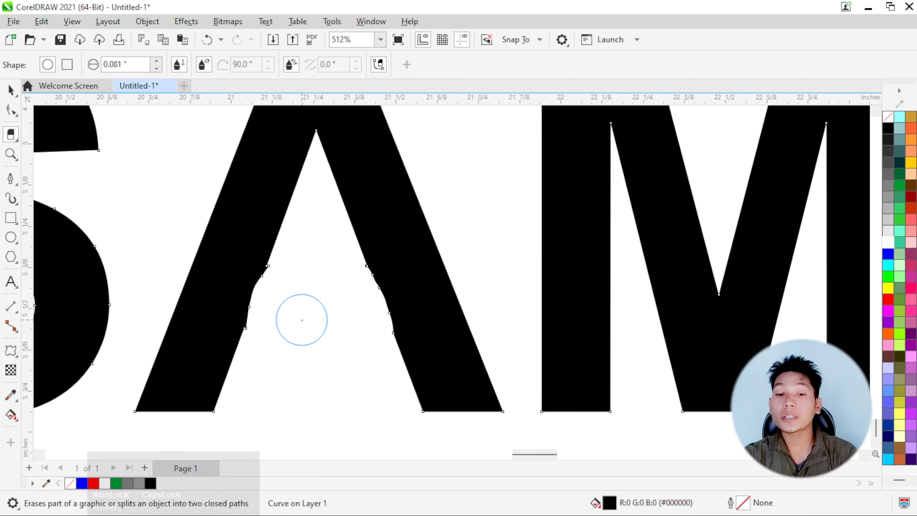
Straighten both inner edges of the erased A by deleting the leftover curve nodes along its legs
{"action": "left_click", "coordinate": [12, 112]}
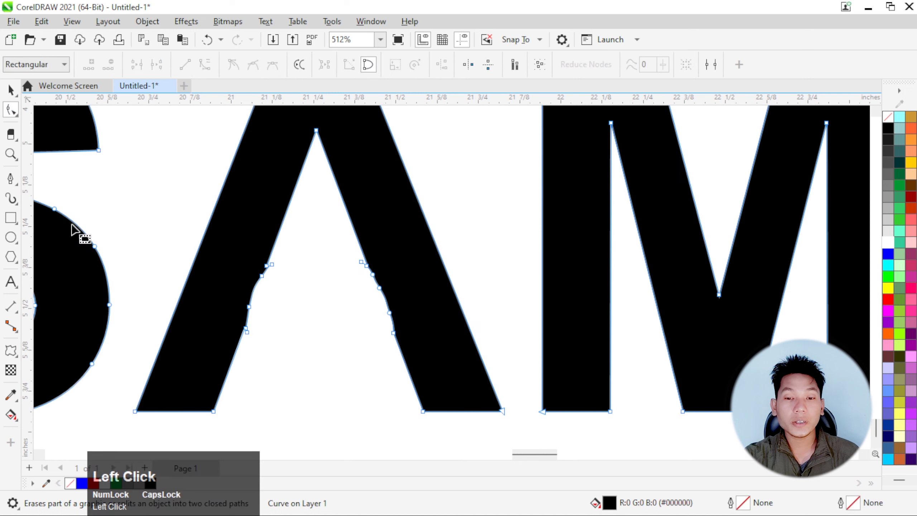
{"action": "left_click_drag", "start_coordinate": [292, 250], "coordinate": [219, 373]}
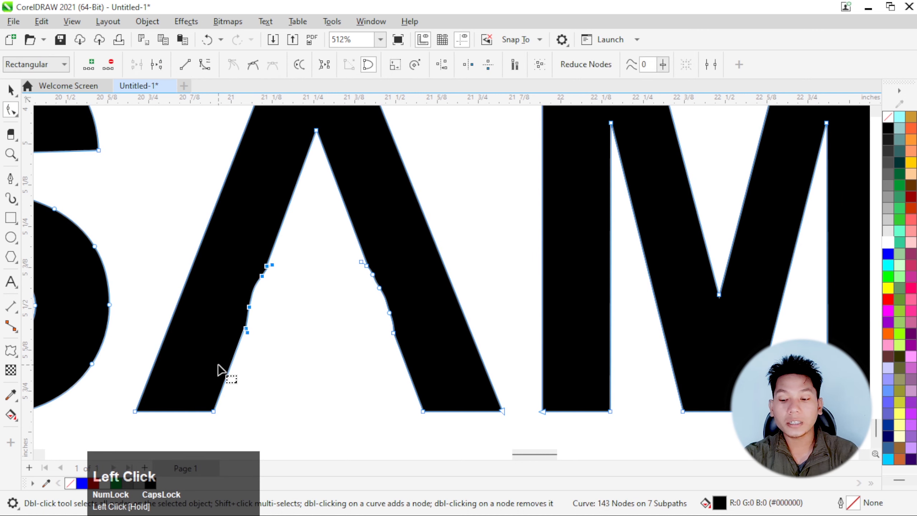
{"action": "key", "text": "Delete"}
{"action": "left_click_drag", "start_coordinate": [335, 239], "coordinate": [395, 333]}
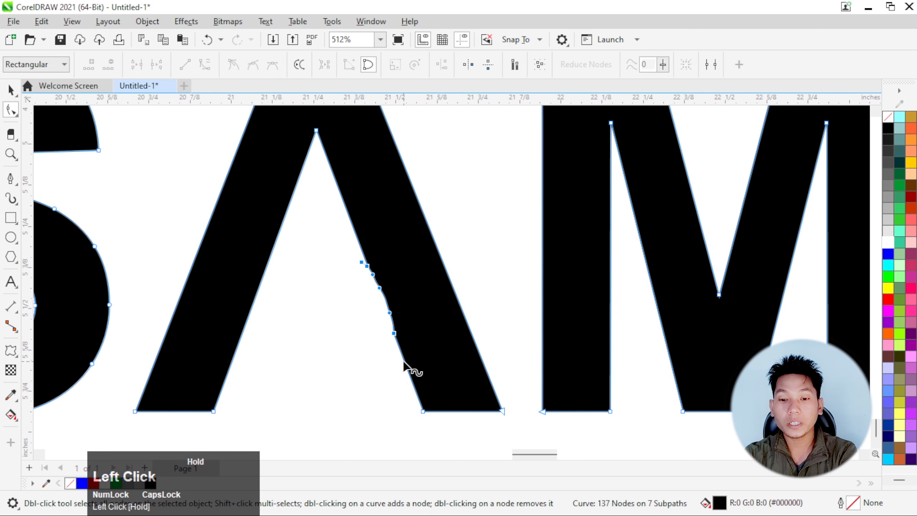
{"action": "key", "text": "Delete"}
{"action": "scroll", "coordinate": [401, 357], "scroll_direction": "down", "scroll_amount": 5}
{"action": "scroll", "coordinate": [370, 287], "scroll_direction": "down", "scroll_amount": 2}
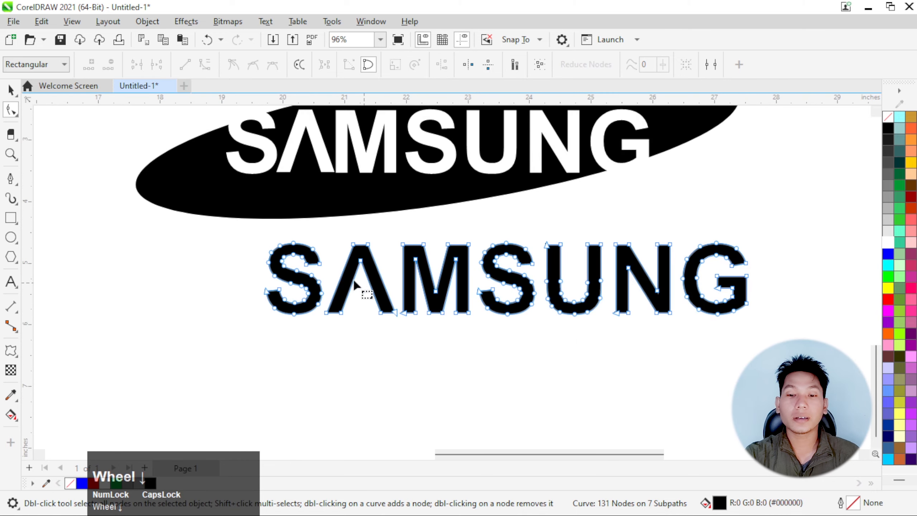
{"action": "left_click", "coordinate": [10, 90]}
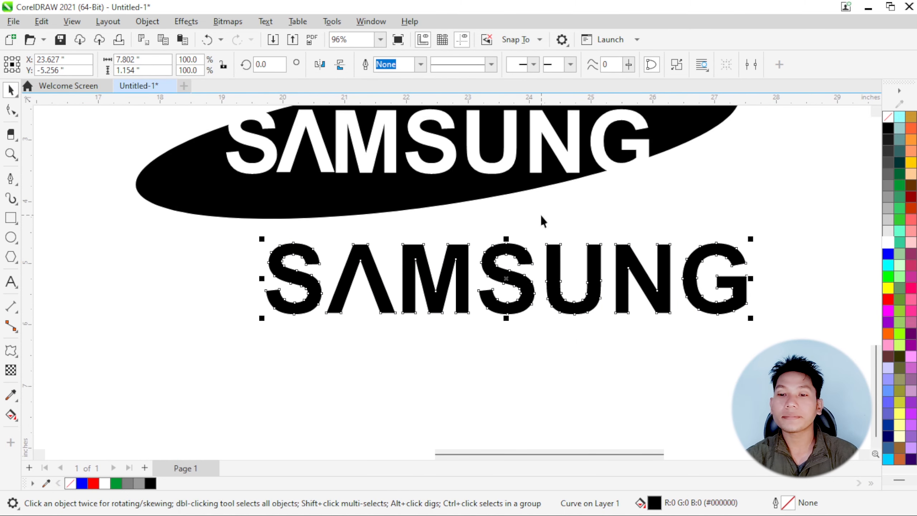
Delete the second SAMSUNG lettering below the ellipse logo
{"action": "scroll", "coordinate": [315, 186], "scroll_direction": "down", "scroll_amount": 2}
{"action": "scroll", "coordinate": [342, 185], "scroll_direction": "up", "scroll_amount": 1}
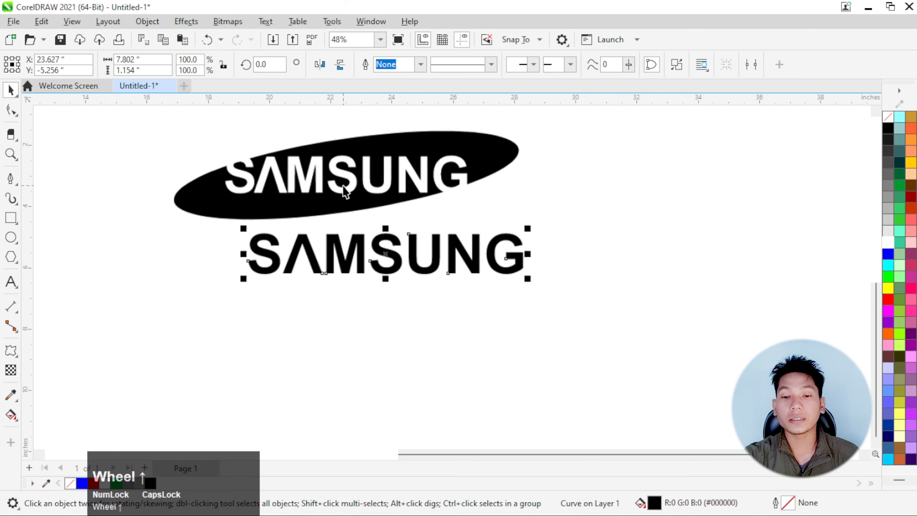
{"action": "left_click_drag", "start_coordinate": [358, 262], "coordinate": [367, 277]}
{"action": "key", "text": "Delete"}
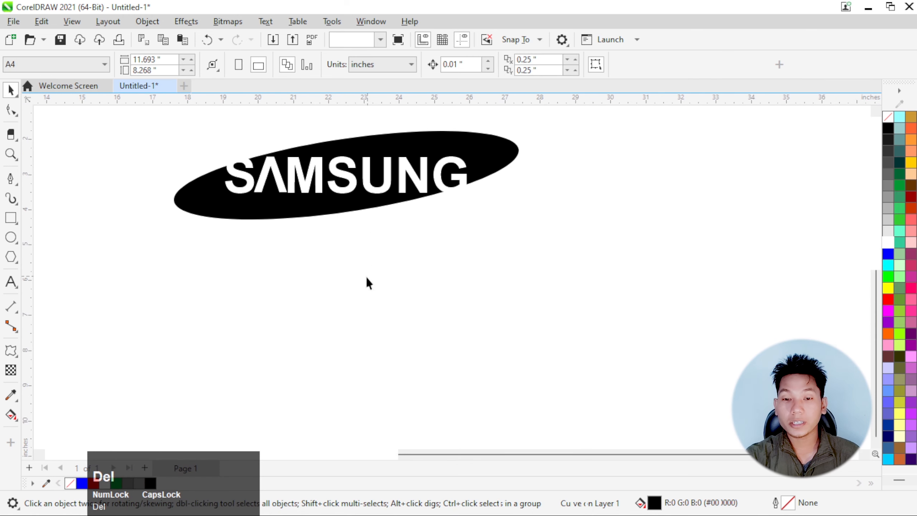
Draw a circle about 2.6 in in diameter in the empty area to the right of the Samsung logo
{"action": "scroll", "coordinate": [327, 279], "scroll_direction": "down", "scroll_amount": 2}
{"action": "scroll", "coordinate": [399, 242], "scroll_direction": "down", "scroll_amount": 2}
{"action": "scroll", "coordinate": [399, 242], "scroll_direction": "up", "scroll_amount": 2}
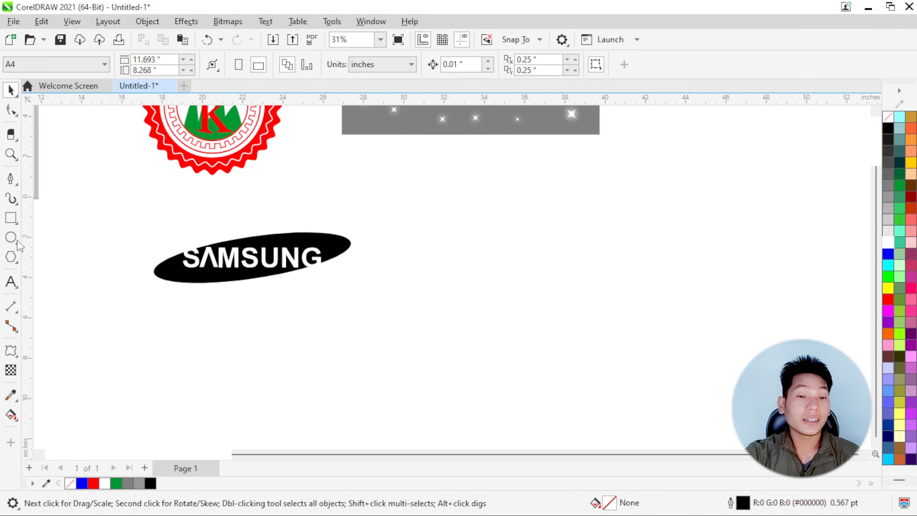
{"action": "left_click", "coordinate": [10, 237]}
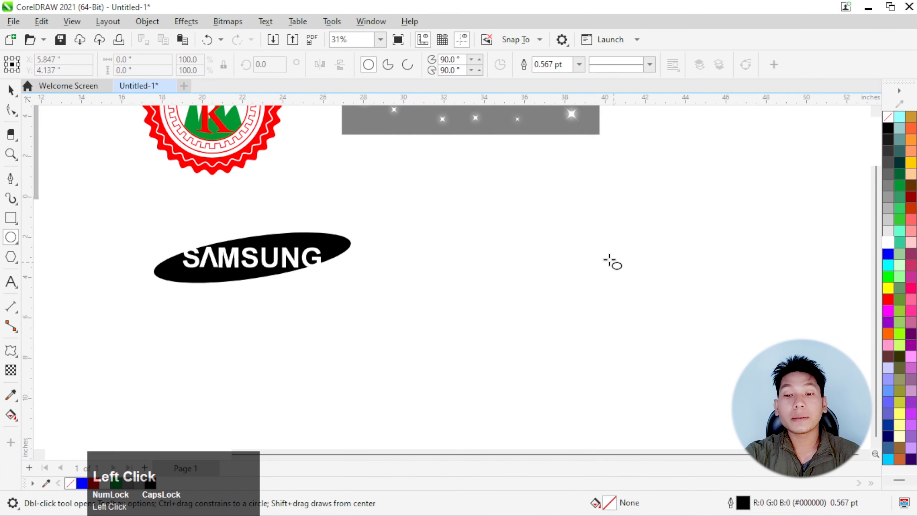
{"action": "left_click_drag", "start_coordinate": [578, 247], "coordinate": [602, 270]}
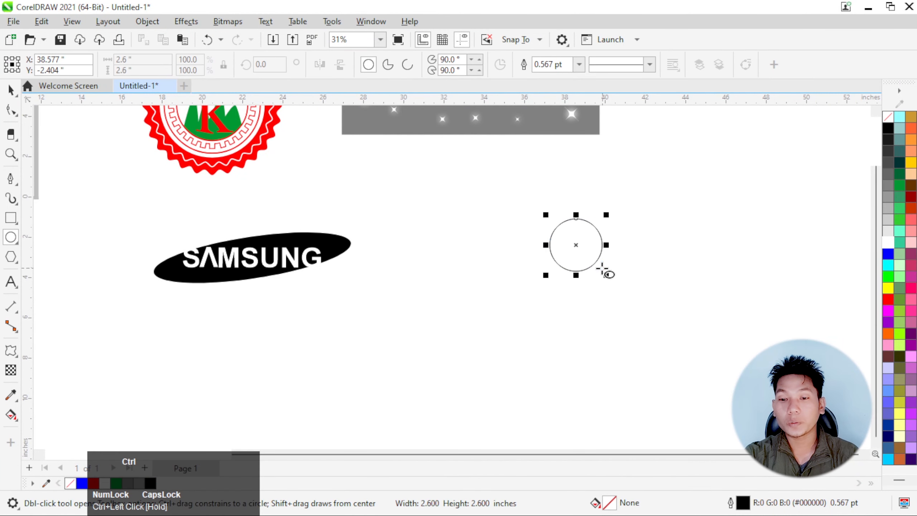
Fill the circle with black, remove its outline, and move it slightly up and to the right
{"action": "left_click", "coordinate": [889, 132]}
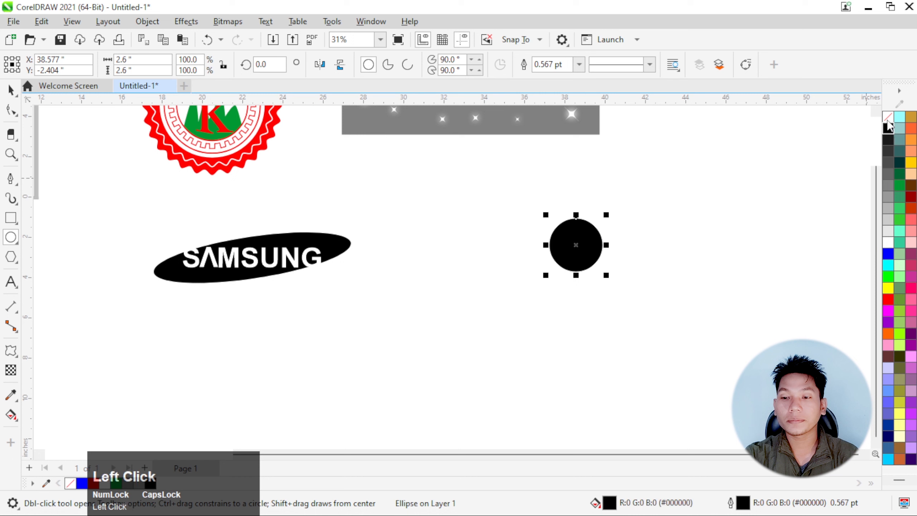
{"action": "right_click", "coordinate": [890, 132]}
{"action": "left_click", "coordinate": [839, 125]}
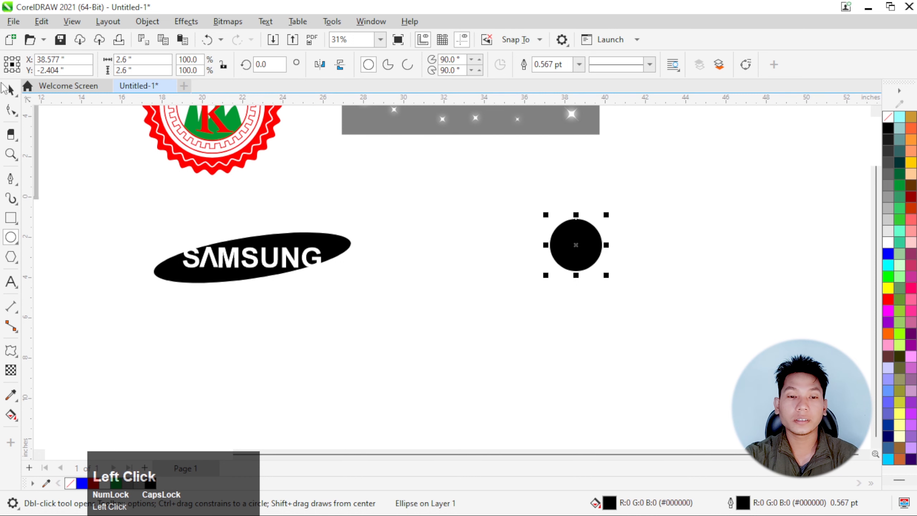
{"action": "left_click", "coordinate": [10, 89]}
{"action": "left_click_drag", "start_coordinate": [561, 244], "coordinate": [602, 226]}
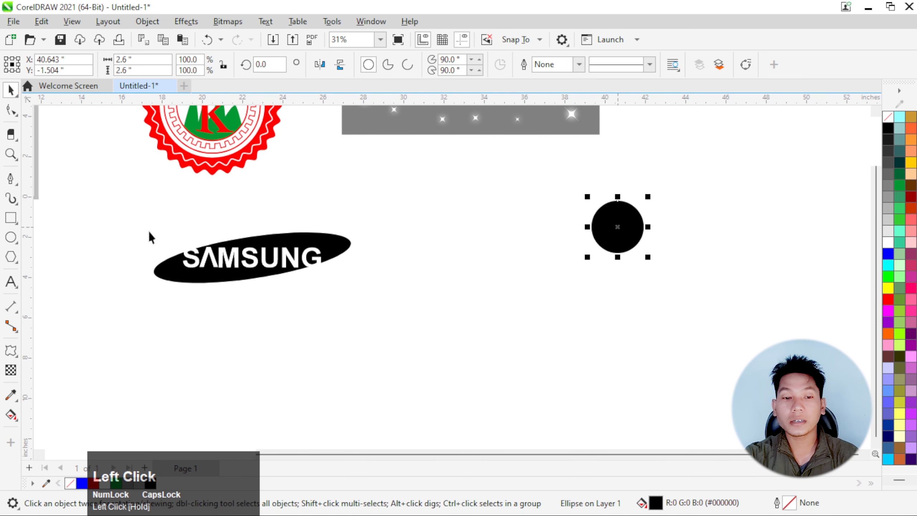
Draw a closed Pen path about 7 in wide from the circle's upper-left edge to a pointed tail, curving back inside the circle
{"action": "left_click", "coordinate": [11, 179]}
{"action": "scroll", "coordinate": [599, 228], "scroll_direction": "up", "scroll_amount": 2}
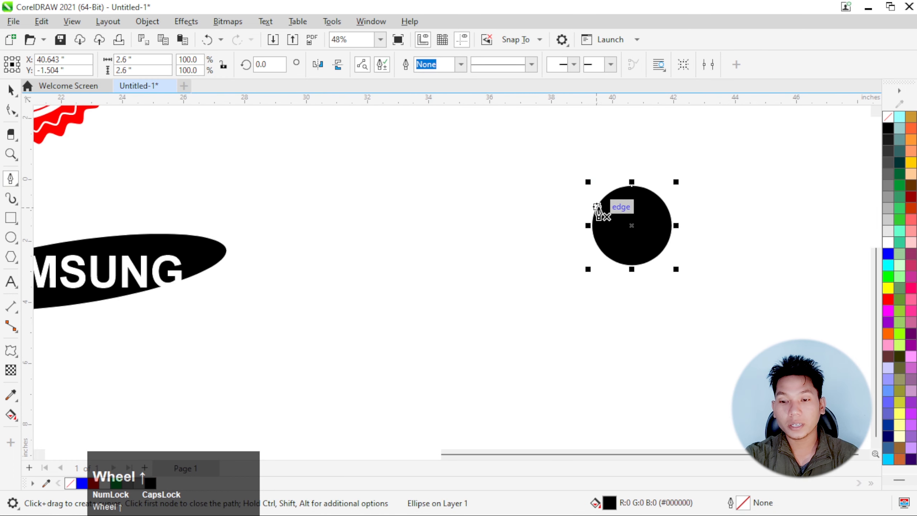
{"action": "left_click", "coordinate": [602, 194]}
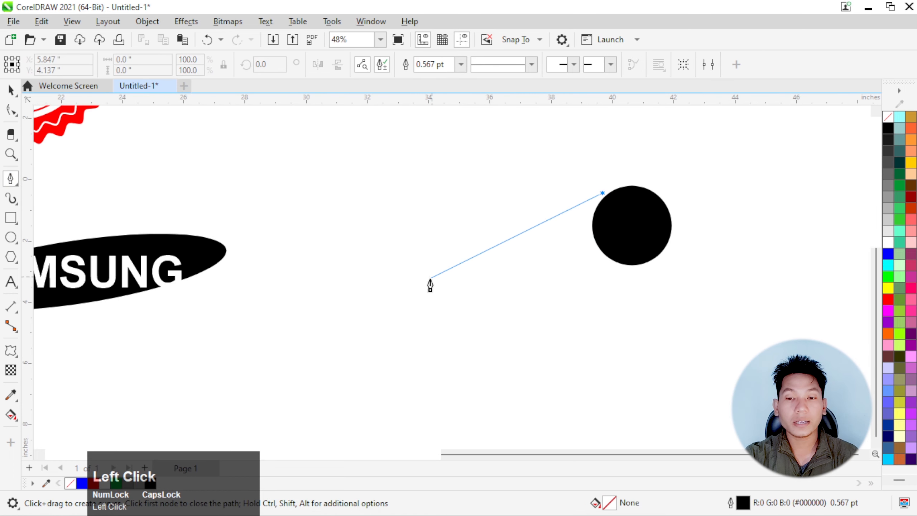
{"action": "left_click", "coordinate": [399, 308]}
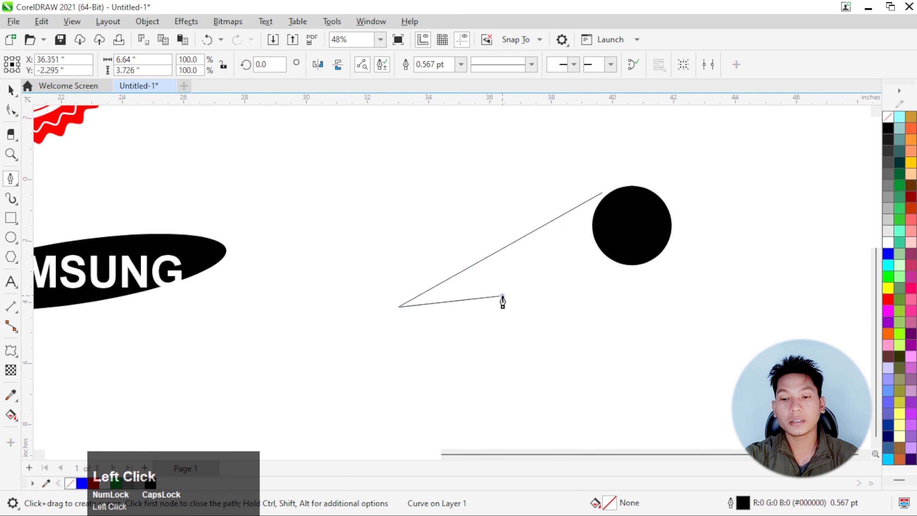
{"action": "left_click", "coordinate": [502, 296]}
{"action": "left_click_drag", "start_coordinate": [614, 229], "coordinate": [646, 141]}
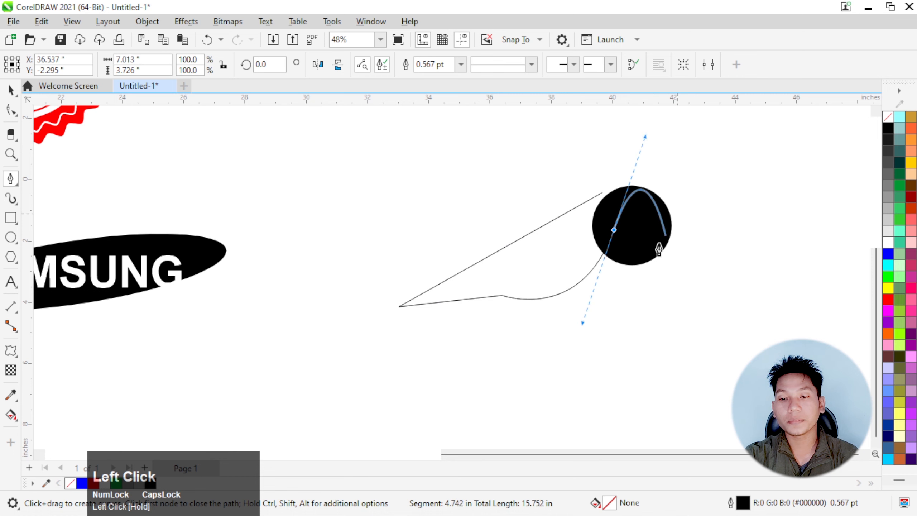
{"action": "left_click", "coordinate": [614, 230], "text": "alt"}
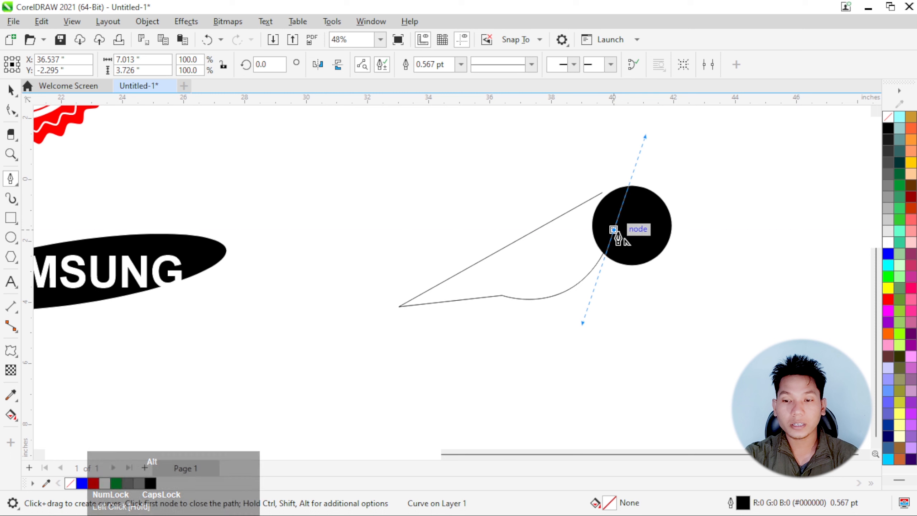
{"action": "left_click", "coordinate": [595, 200]}
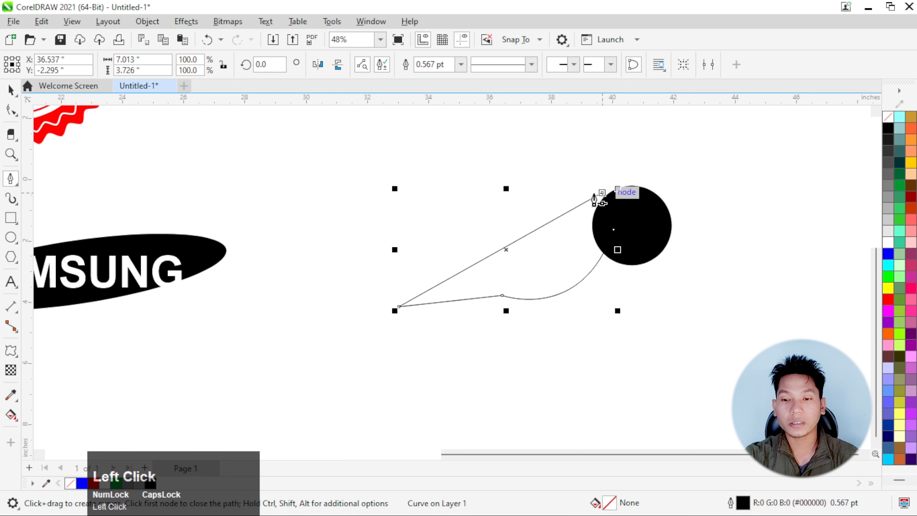
Fill the pointed tail shape with black and remove its outline
{"action": "left_click", "coordinate": [887, 134]}
{"action": "right_click", "coordinate": [888, 133]}
{"action": "left_click", "coordinate": [834, 127]}
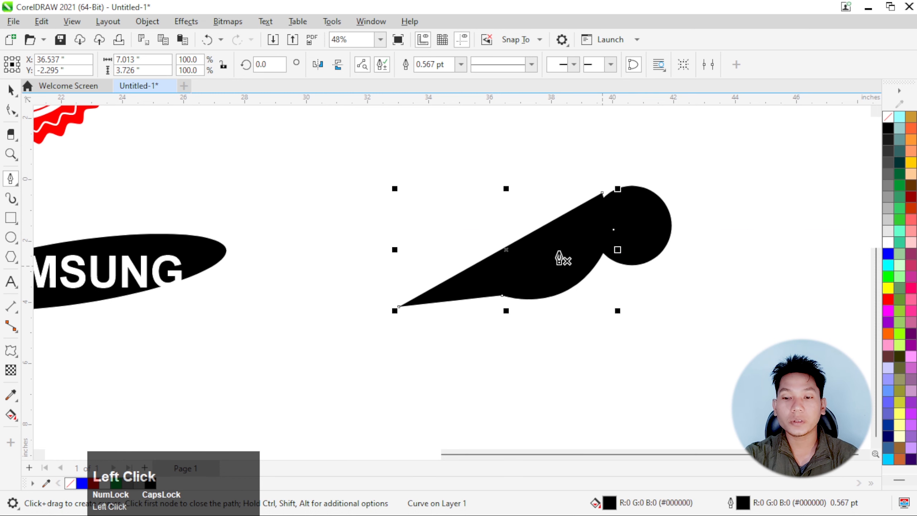
Move the black tail shape slightly so its upper edge runs smoothly into the circle
{"action": "left_click", "coordinate": [10, 90]}
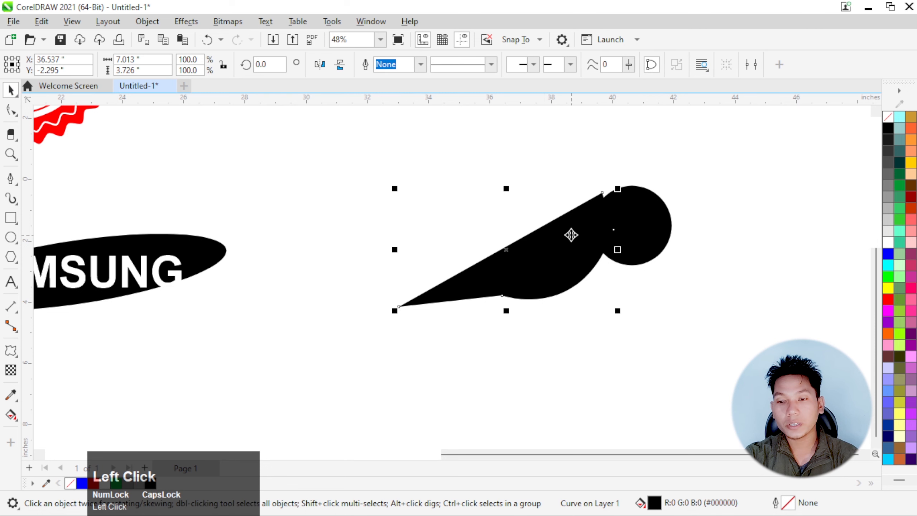
{"action": "left_click_drag", "start_coordinate": [571, 235], "coordinate": [574, 239]}
{"action": "scroll", "coordinate": [624, 202], "scroll_direction": "up", "scroll_amount": 2}
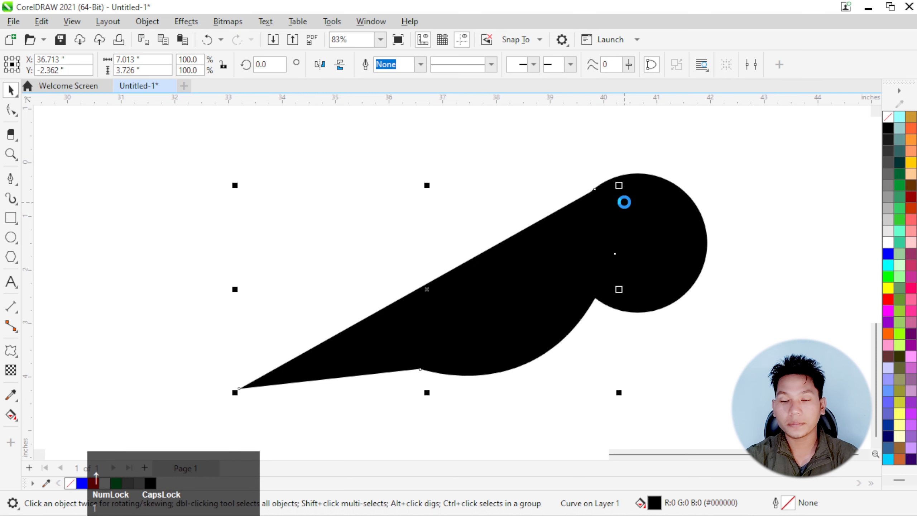
{"action": "scroll", "coordinate": [426, 186], "scroll_direction": "down", "scroll_amount": 2}
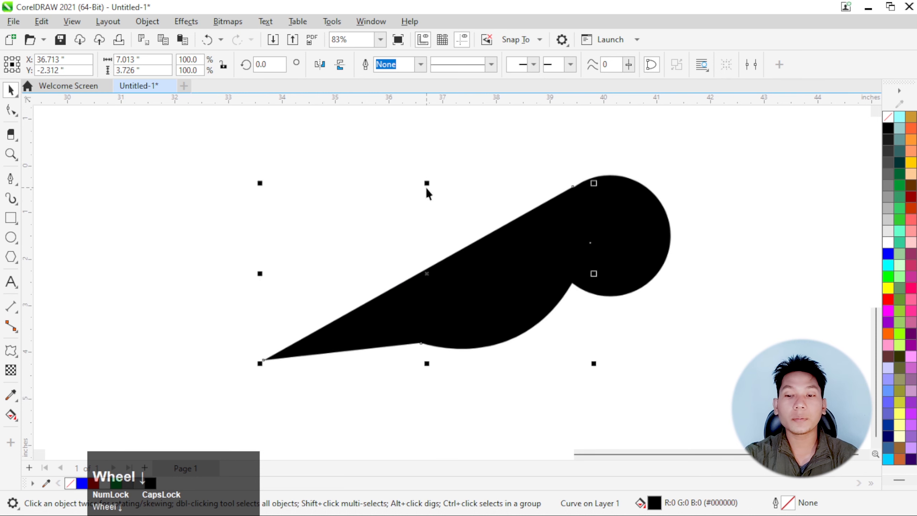
{"action": "left_click", "coordinate": [716, 241]}
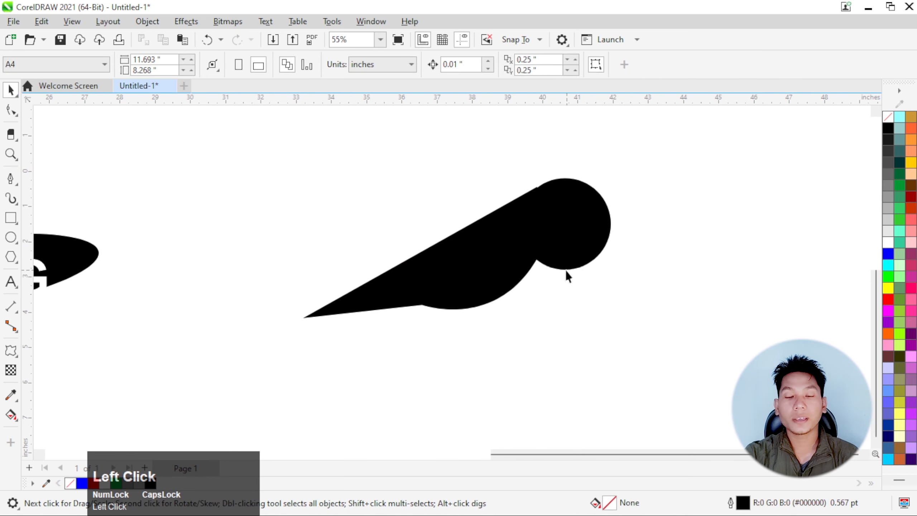
{"action": "scroll", "coordinate": [513, 267], "scroll_direction": "down", "scroll_amount": 1}
{"action": "scroll", "coordinate": [469, 267], "scroll_direction": "up", "scroll_amount": 1}
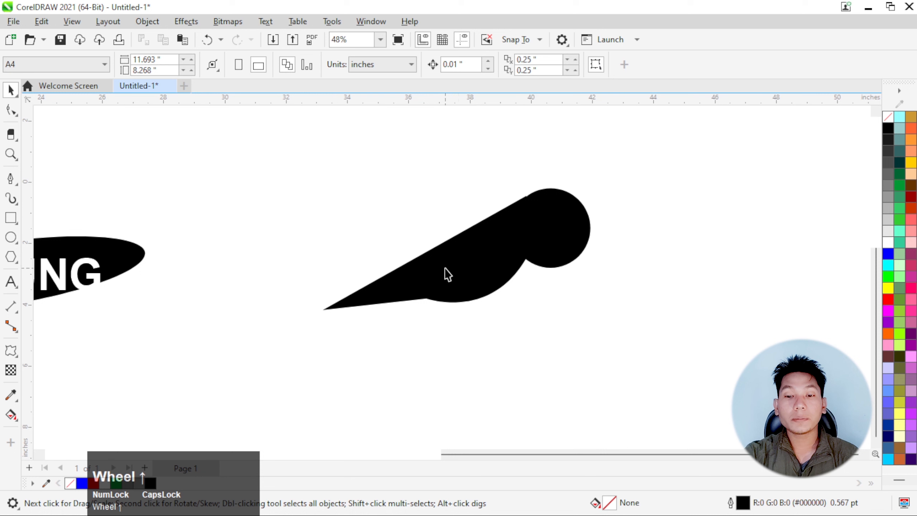
Weld the tail shape and the circle into a single curve and keep its fill black
{"action": "left_click", "coordinate": [496, 270]}
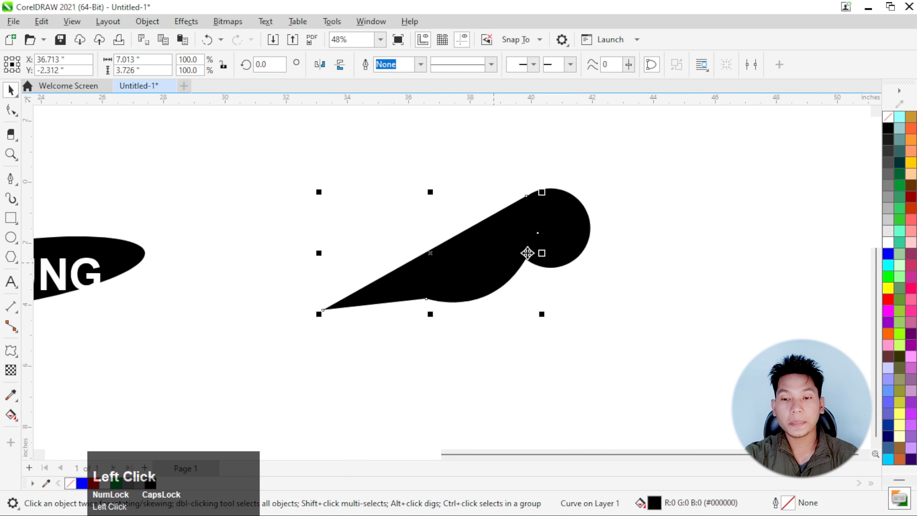
{"action": "left_click", "coordinate": [564, 235], "text": "shift"}
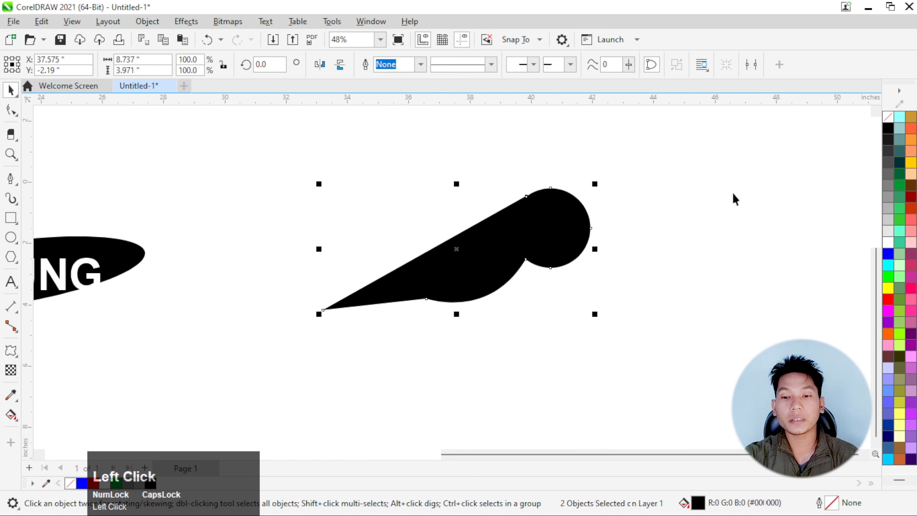
{"action": "left_click", "coordinate": [661, 232]}
{"action": "left_click", "coordinate": [567, 230]}
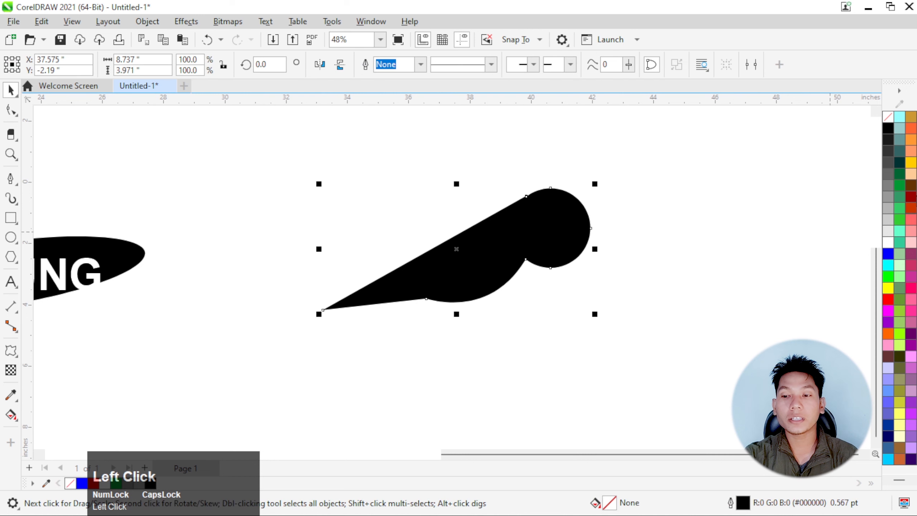
{"action": "left_click", "coordinate": [912, 197]}
{"action": "left_click", "coordinate": [889, 128]}
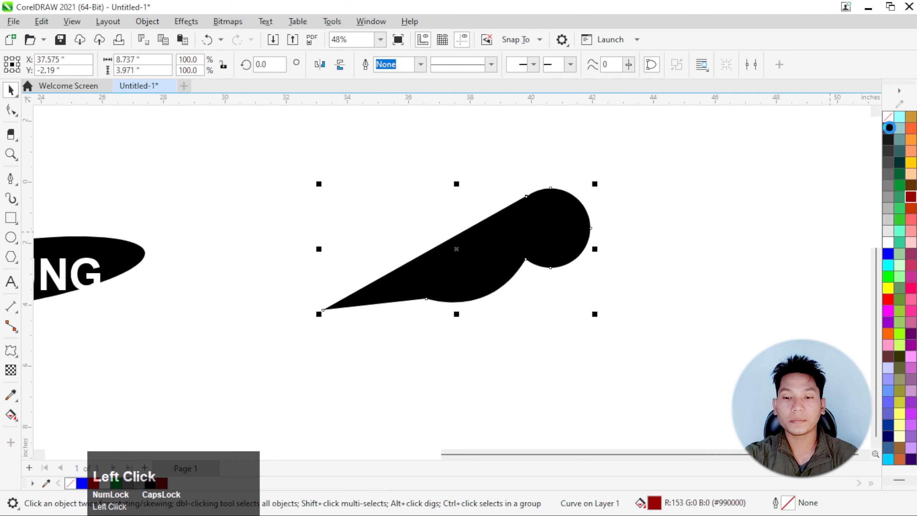
Draw a closed Pen path about 6.1 by 3.6 in for the belly, curving below the black body and closing inside it
{"action": "left_click", "coordinate": [11, 178]}
{"action": "left_click", "coordinate": [394, 302]}
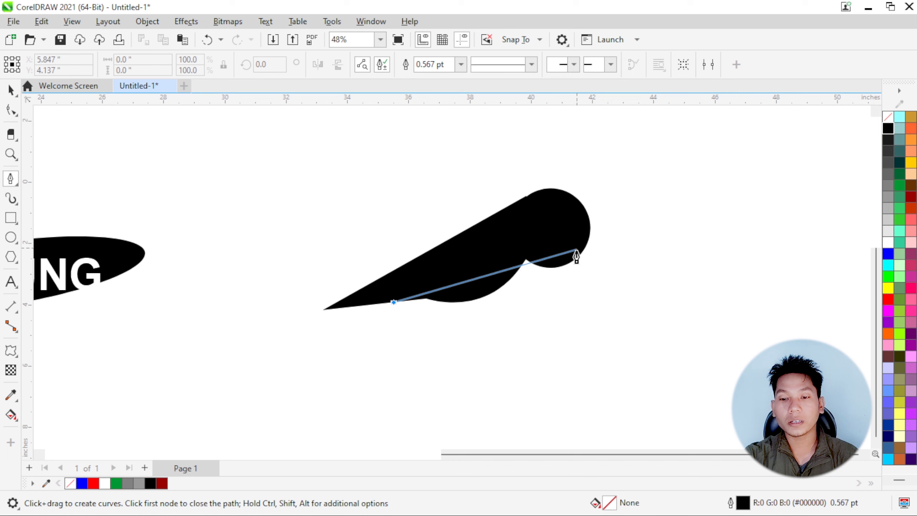
{"action": "left_click_drag", "start_coordinate": [576, 250], "coordinate": [624, 123]}
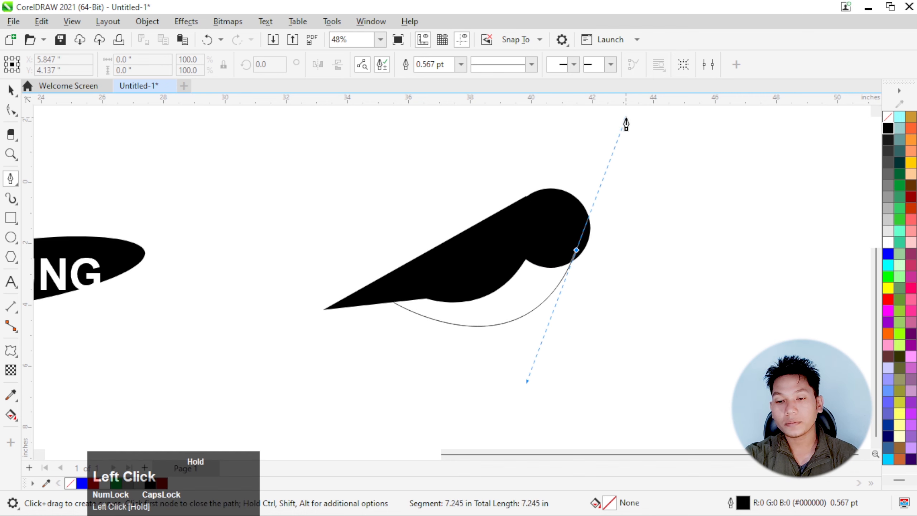
{"action": "left_click_drag", "start_coordinate": [634, 125], "coordinate": [644, 167]}
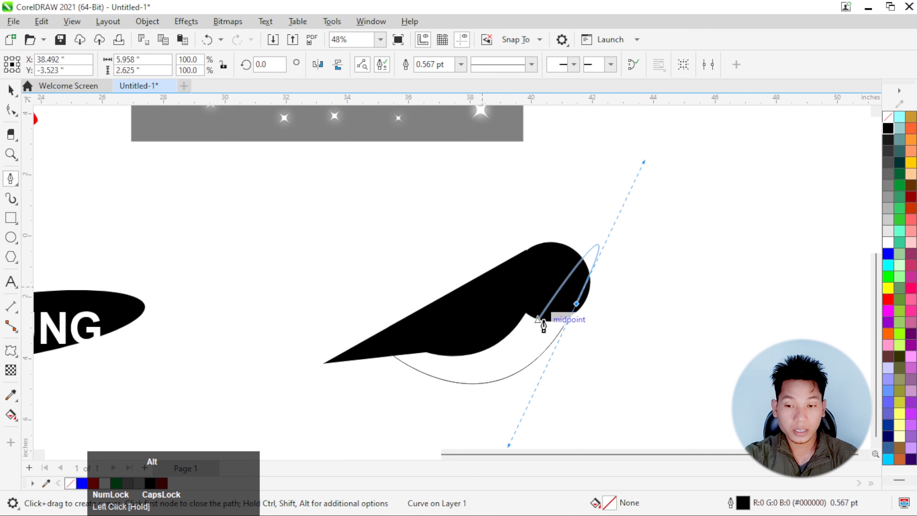
{"action": "left_click", "coordinate": [577, 304], "text": "alt"}
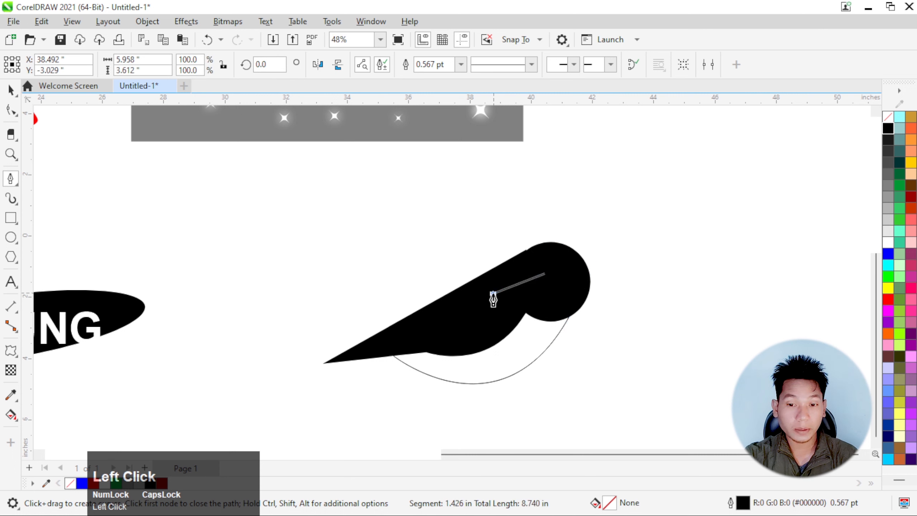
{"action": "left_click", "coordinate": [389, 340]}
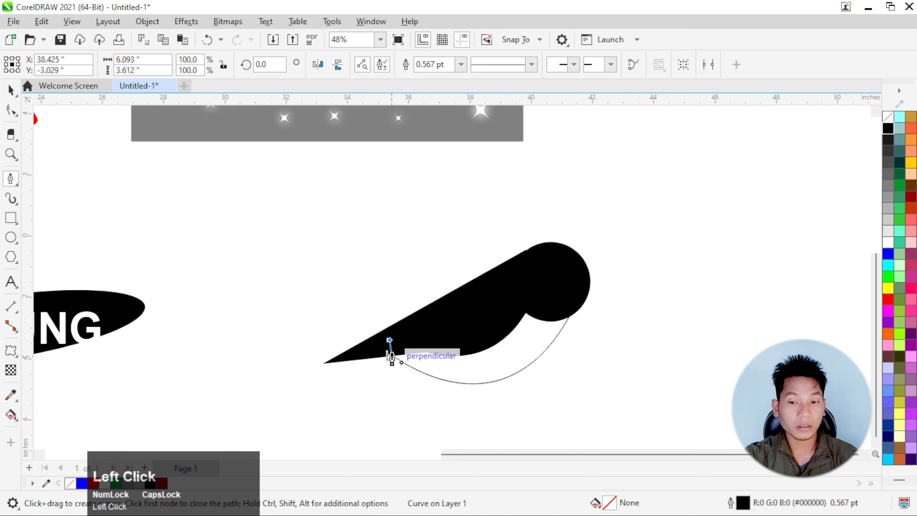
{"action": "left_click", "coordinate": [392, 358]}
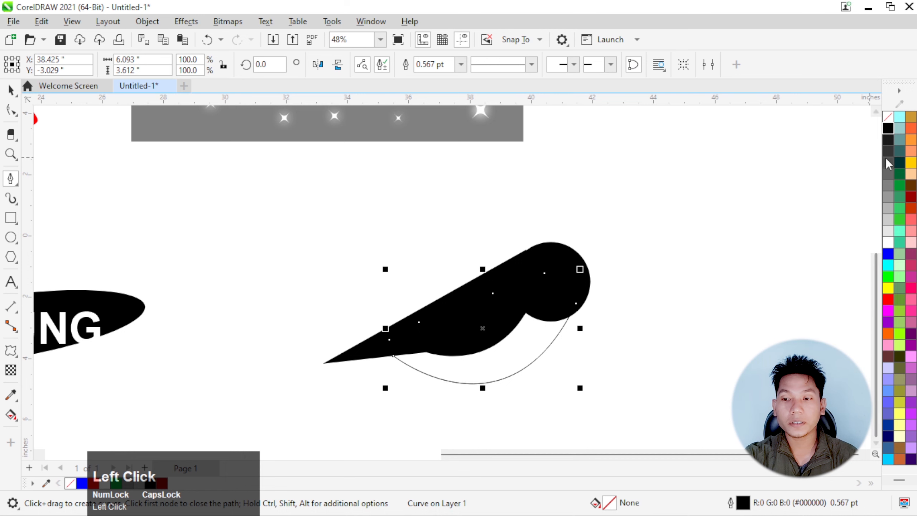
Fill the belly shape with dark gray (#4D4D4D) and remove its outline
{"action": "left_click", "coordinate": [889, 165]}
{"action": "right_click", "coordinate": [892, 119]}
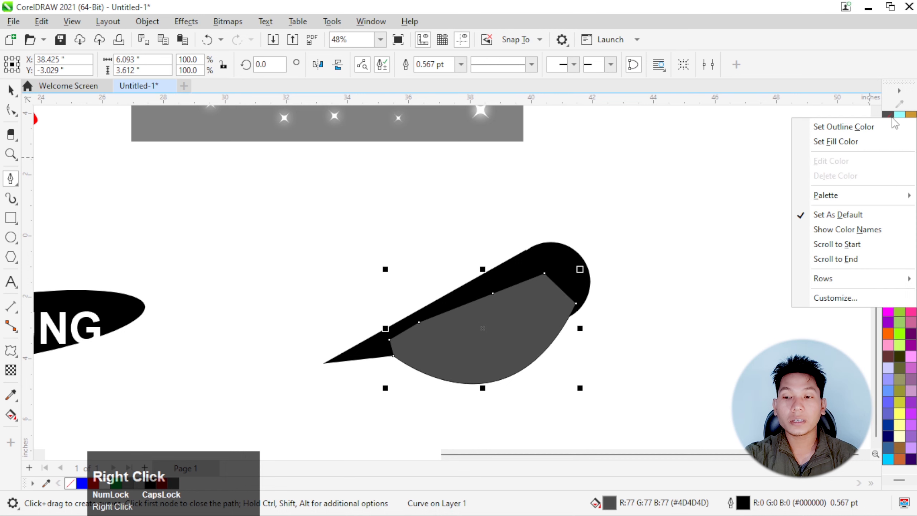
{"action": "left_click", "coordinate": [875, 126]}
Send the dark gray belly shape behind the black body
{"action": "scroll", "coordinate": [481, 311], "scroll_direction": "up", "scroll_amount": 2}
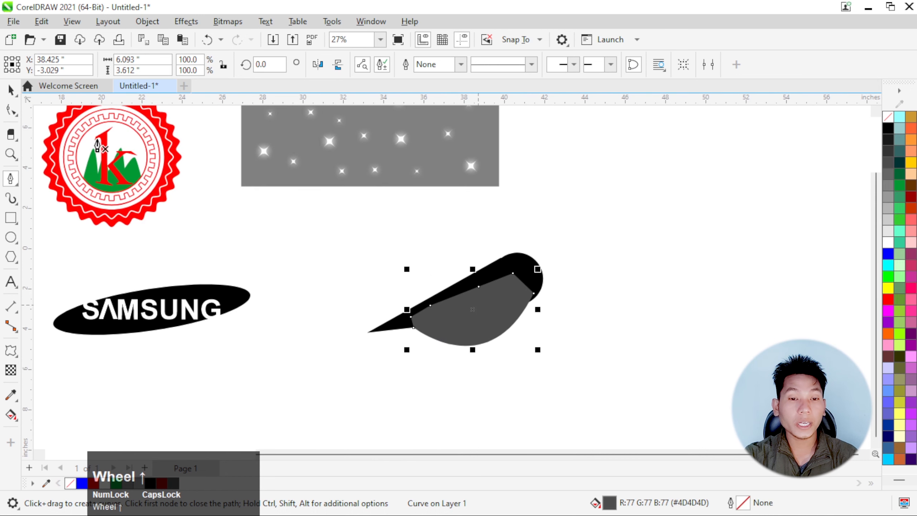
{"action": "left_click", "coordinate": [9, 94]}
{"action": "scroll", "coordinate": [579, 399], "scroll_direction": "up", "scroll_amount": 2}
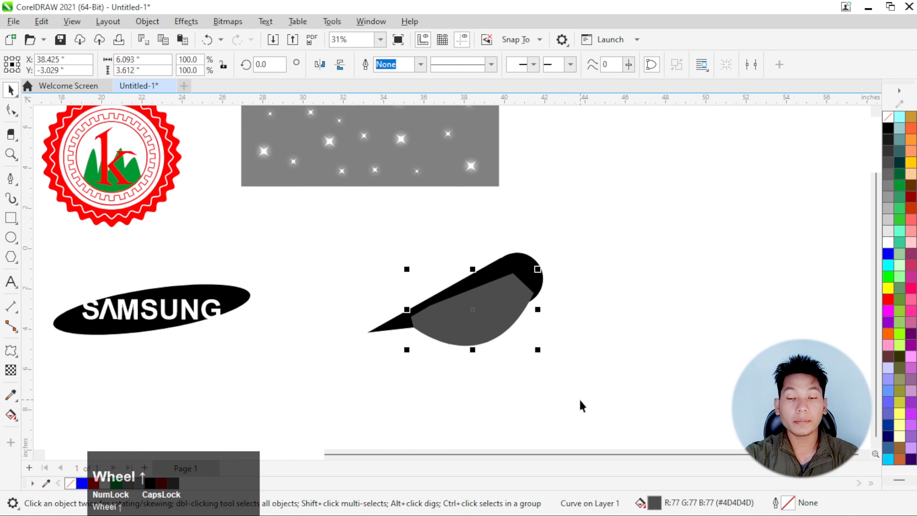
{"action": "key", "text": "shift+Page_Down"}
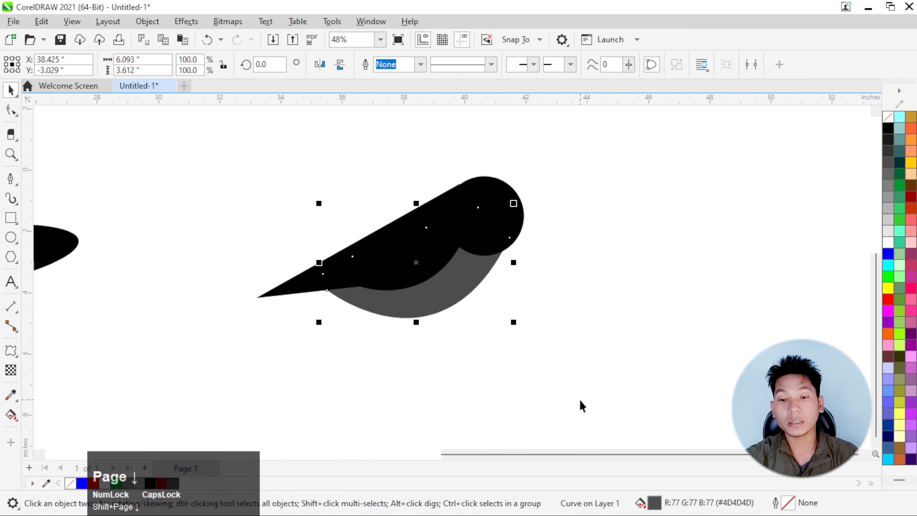
Move the belly's node nearest the head horizontally out to the edge of the round head
{"action": "left_click", "coordinate": [8, 113]}
{"action": "scroll", "coordinate": [531, 240], "scroll_direction": "up", "scroll_amount": 4}
{"action": "left_click", "coordinate": [505, 246]}
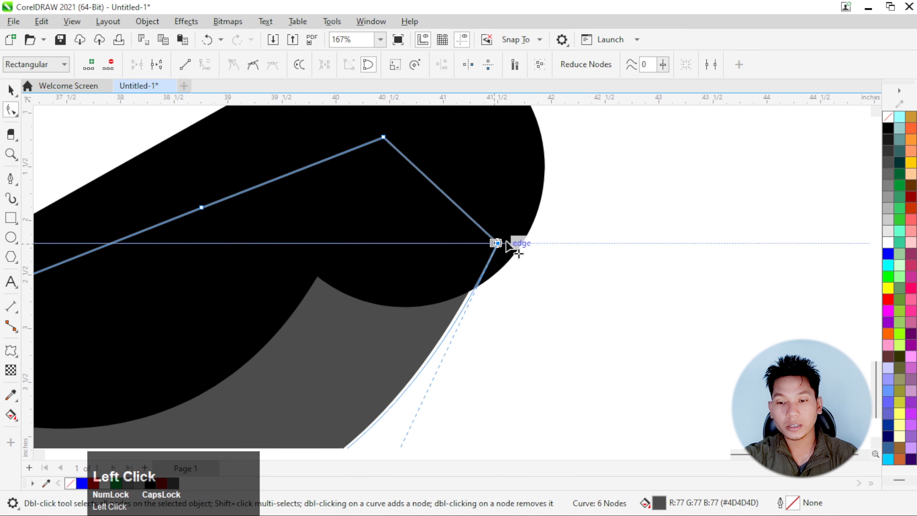
{"action": "left_click_drag", "start_coordinate": [507, 243], "coordinate": [525, 243]}
{"action": "scroll", "coordinate": [506, 254], "scroll_direction": "down", "scroll_amount": 4}
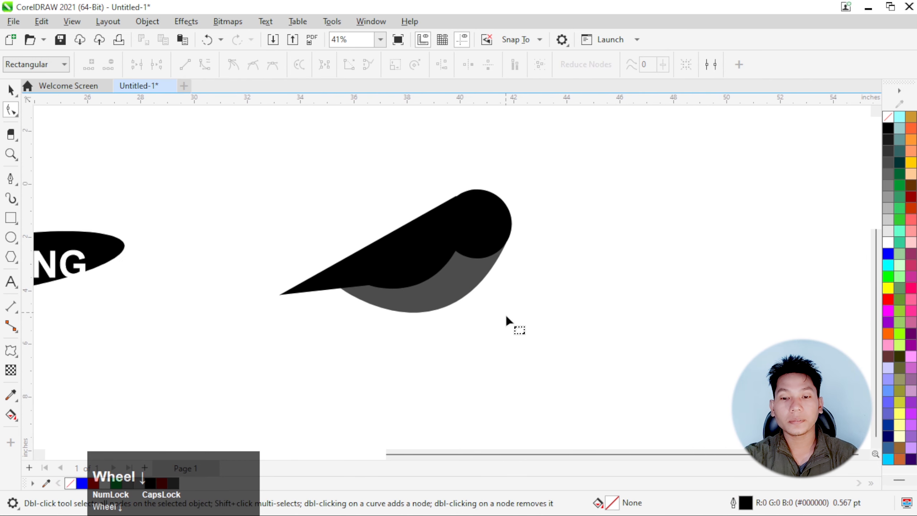
Shift the belly's tail-side node slightly toward the head and adjust the curve handle to reshape the belly's underside
{"action": "scroll", "coordinate": [507, 318], "scroll_direction": "up", "scroll_amount": 1}
{"action": "left_click", "coordinate": [399, 292]}
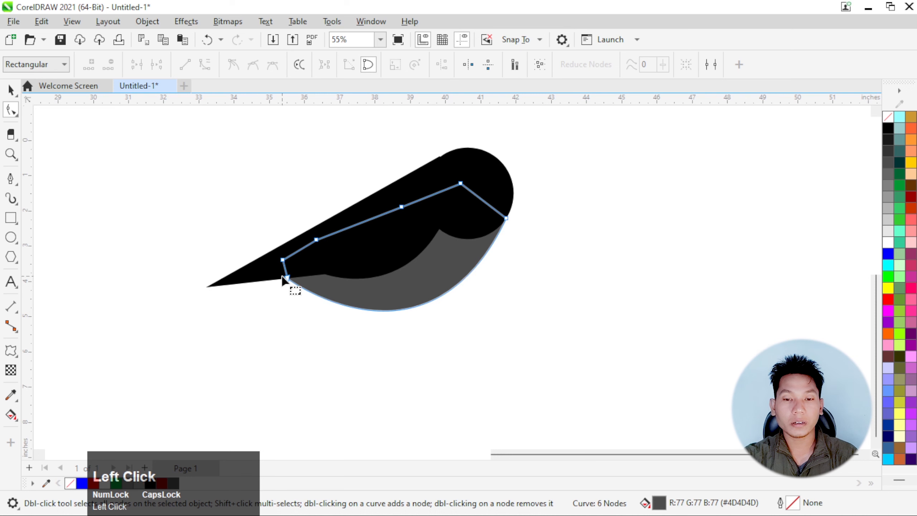
{"action": "left_click_drag", "start_coordinate": [284, 278], "coordinate": [300, 275]}
{"action": "left_click_drag", "start_coordinate": [431, 384], "coordinate": [431, 392]}
{"action": "left_click", "coordinate": [528, 347]}
{"action": "scroll", "coordinate": [397, 339], "scroll_direction": "down", "scroll_amount": 2}
{"action": "scroll", "coordinate": [494, 273], "scroll_direction": "up", "scroll_amount": 1}
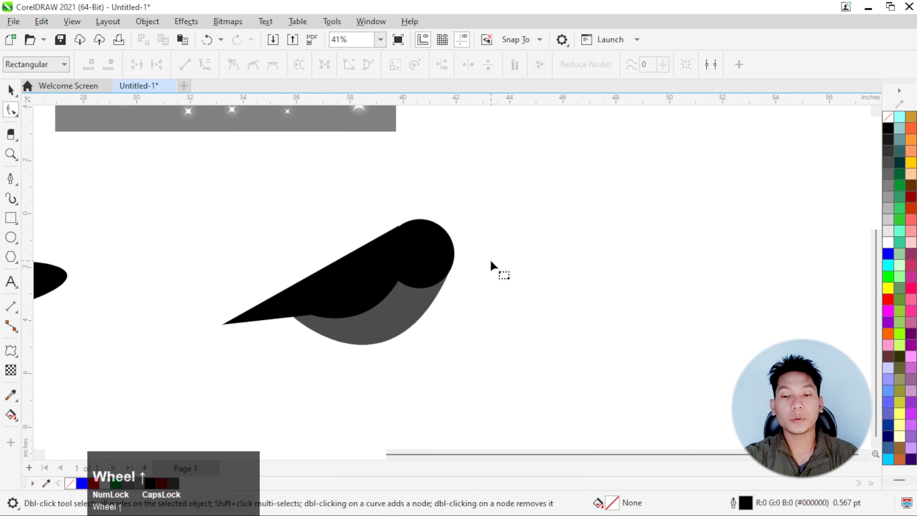
Refine the belly's lower curve with the head-side node's handle and reposition that node along the head's edge
{"action": "left_click", "coordinate": [409, 324]}
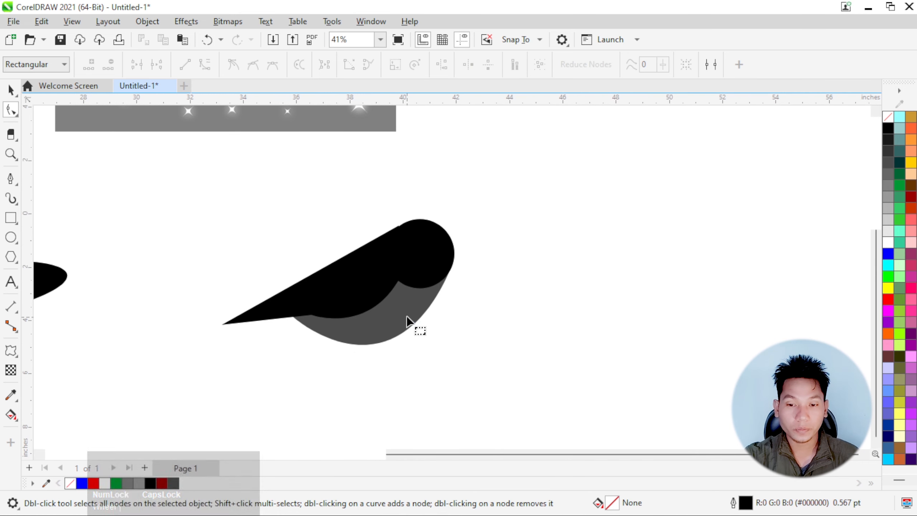
{"action": "scroll", "coordinate": [426, 311], "scroll_direction": "up", "scroll_amount": 1}
{"action": "left_click", "coordinate": [455, 261]}
{"action": "left_click_drag", "start_coordinate": [452, 263], "coordinate": [451, 273]}
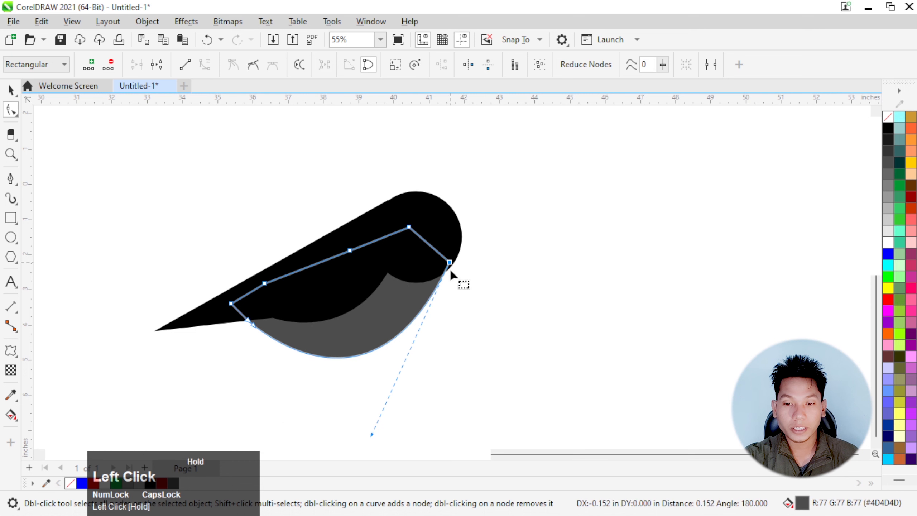
{"action": "left_click", "coordinate": [366, 432]}
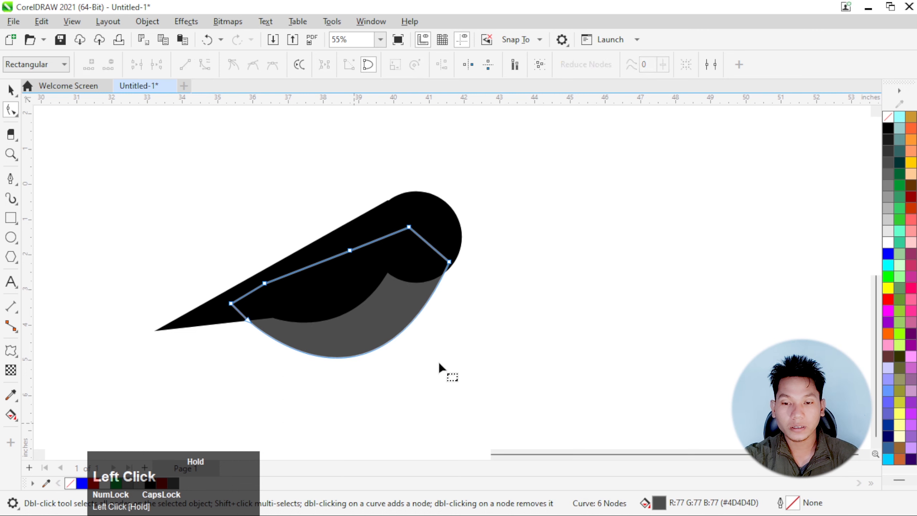
{"action": "left_click_drag", "start_coordinate": [453, 265], "coordinate": [360, 427]}
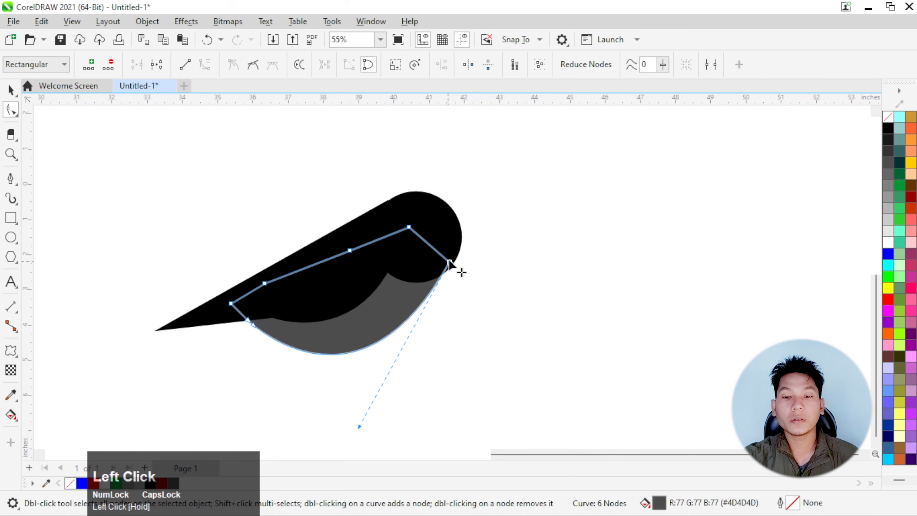
{"action": "left_click_drag", "start_coordinate": [449, 262], "coordinate": [454, 264]}
{"action": "left_click", "coordinate": [506, 281]}
{"action": "scroll", "coordinate": [309, 244], "scroll_direction": "down", "scroll_amount": 1}
{"action": "scroll", "coordinate": [365, 253], "scroll_direction": "down", "scroll_amount": 2}
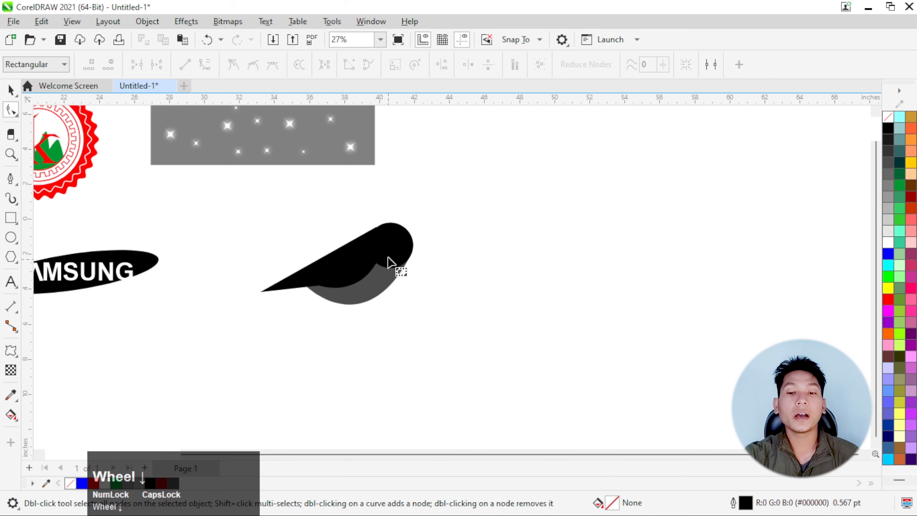
Draw a closed upper-beak shape about 0.65 by 0.15 in beside the head with the Pen tool, arching its top edge
{"action": "scroll", "coordinate": [433, 250], "scroll_direction": "up", "scroll_amount": 2}
{"action": "scroll", "coordinate": [424, 236], "scroll_direction": "up", "scroll_amount": 1}
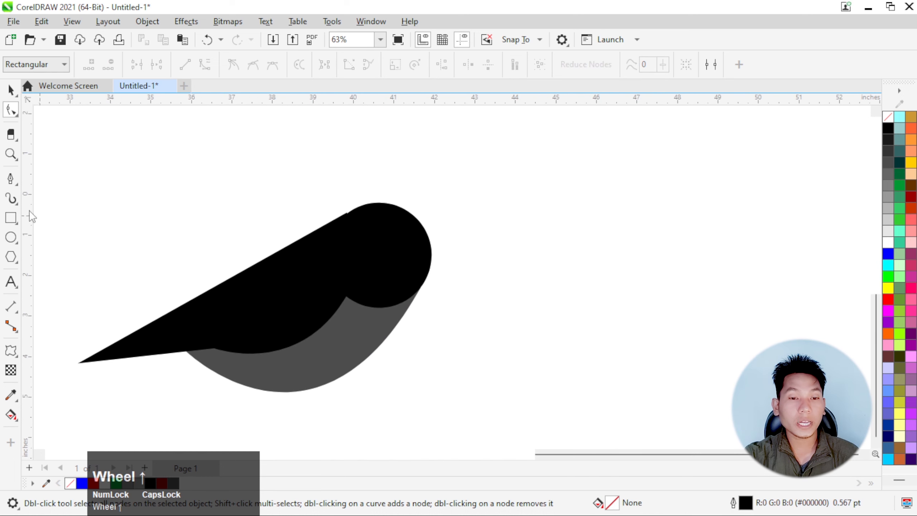
{"action": "left_click", "coordinate": [11, 179]}
{"action": "scroll", "coordinate": [450, 247], "scroll_direction": "up", "scroll_amount": 1}
{"action": "left_click", "coordinate": [440, 235]}
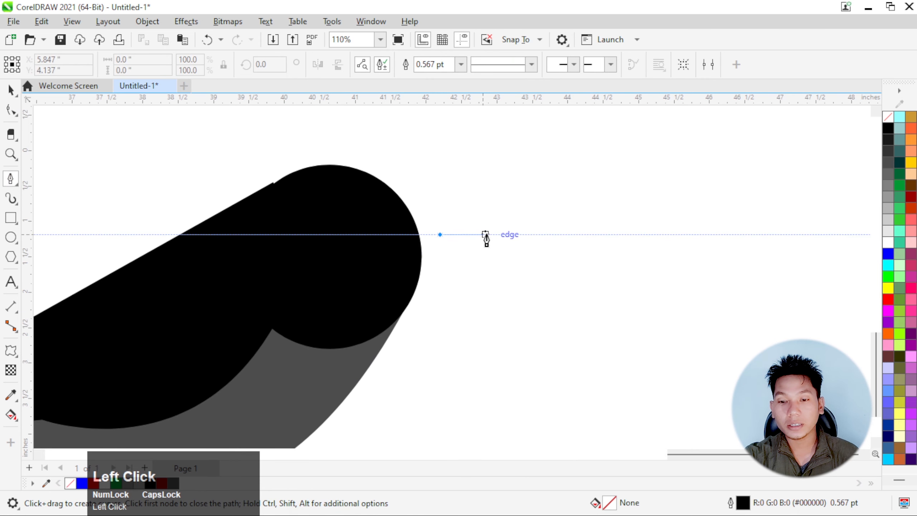
{"action": "left_click", "coordinate": [487, 234]}
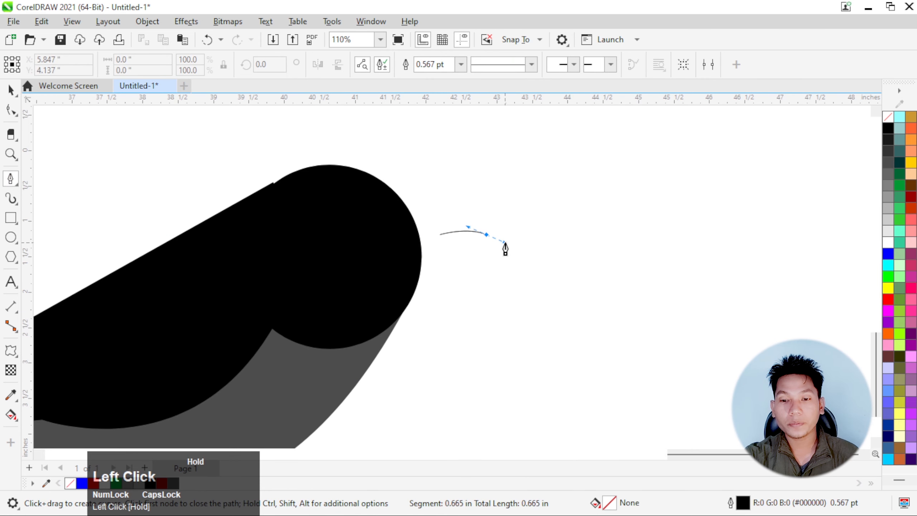
{"action": "left_click_drag", "start_coordinate": [506, 249], "coordinate": [453, 252]}
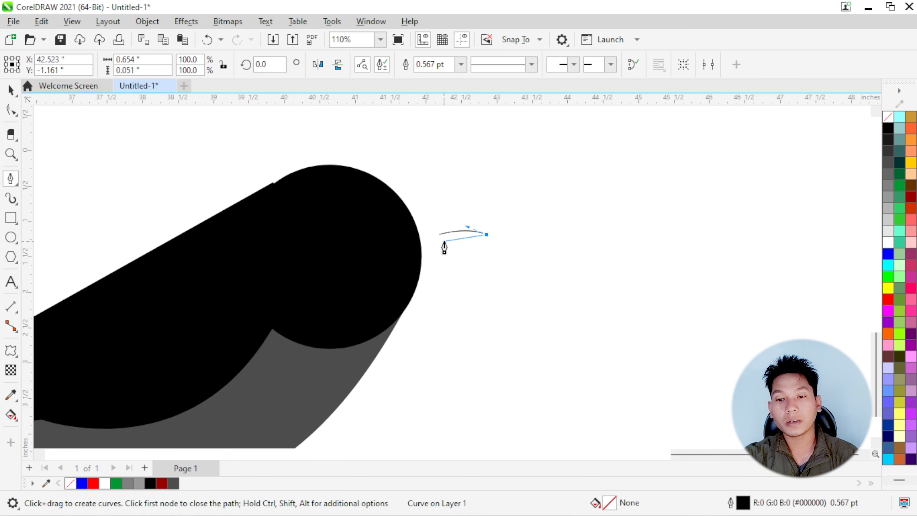
{"action": "left_click", "coordinate": [444, 241]}
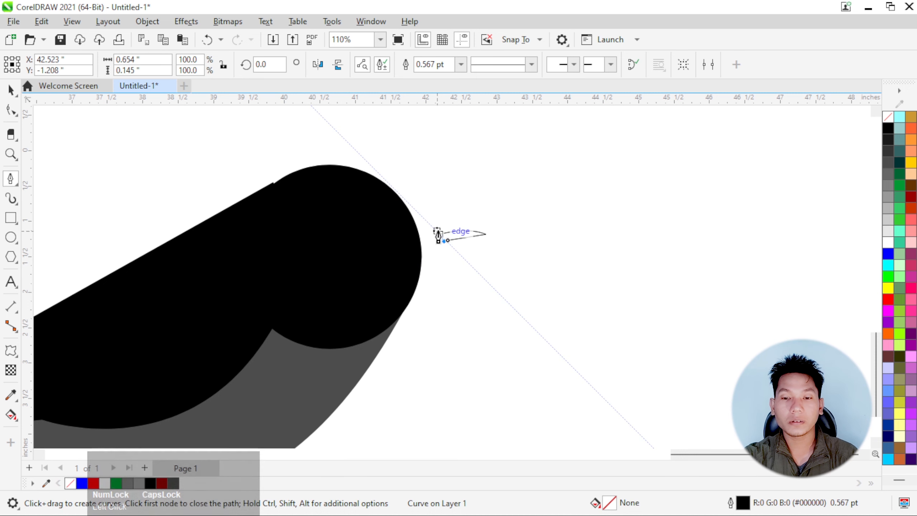
{"action": "left_click", "coordinate": [440, 239]}
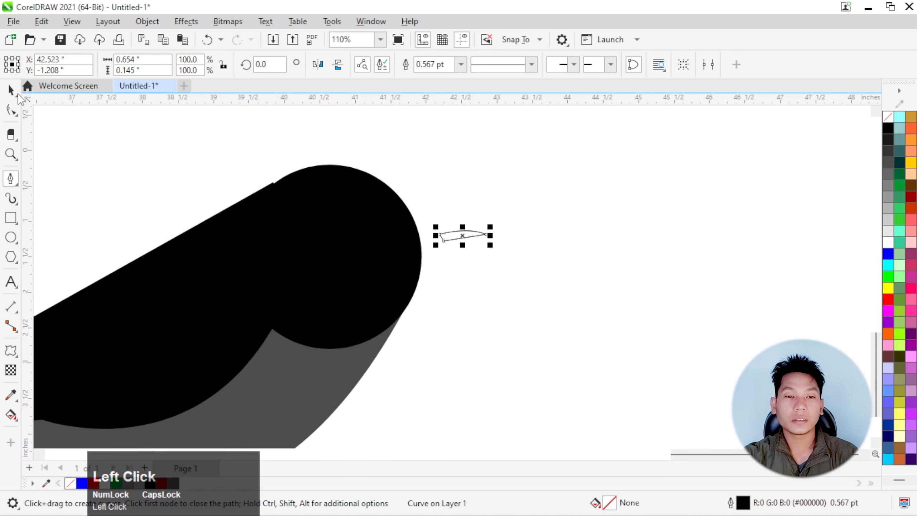
Fill the upper-beak shape with gray #666666 and remove its outline
{"action": "left_click", "coordinate": [12, 91]}
{"action": "left_click", "coordinate": [886, 173]}
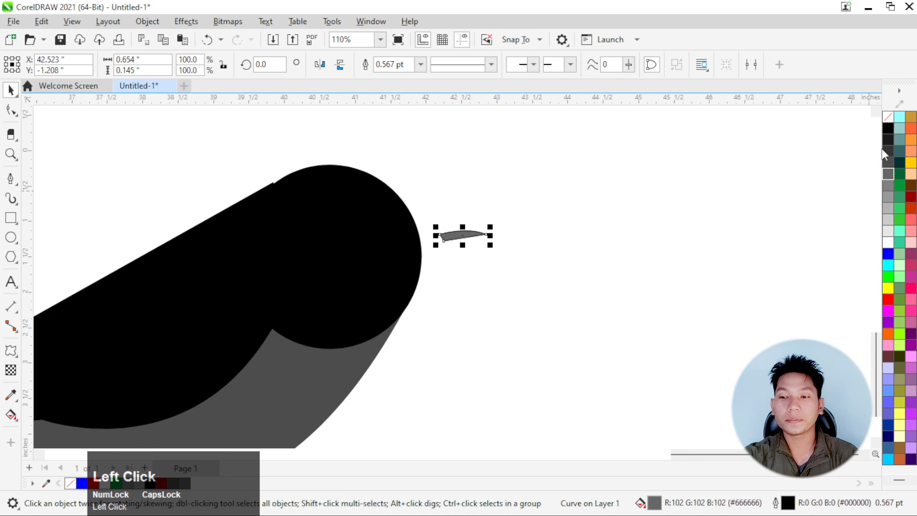
{"action": "right_click", "coordinate": [890, 116]}
{"action": "left_click", "coordinate": [850, 132]}
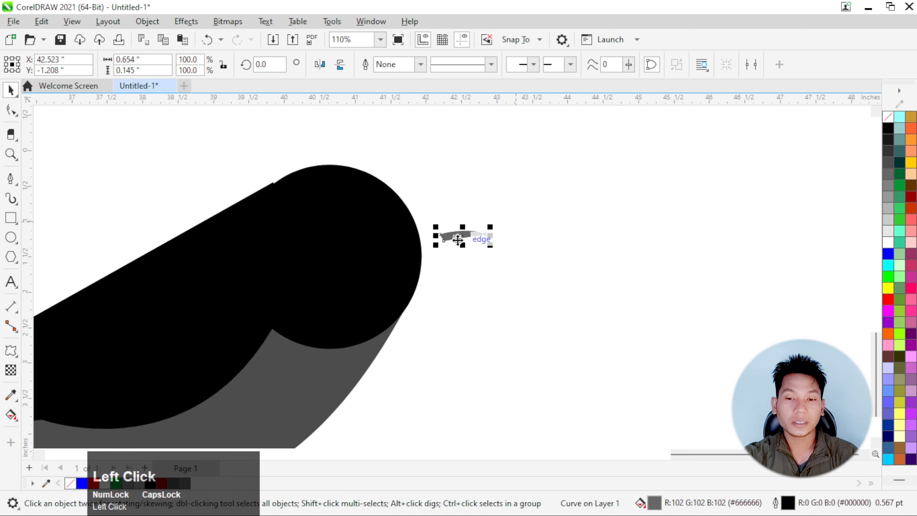
Make a vertically mirrored copy of the beak shape and nudge it 0.08 in toward the head and 0.02 in down
{"action": "scroll", "coordinate": [458, 240], "scroll_direction": "up", "scroll_amount": 3}
{"action": "left_click", "coordinate": [498, 268]}
{"action": "left_click", "coordinate": [486, 231]}
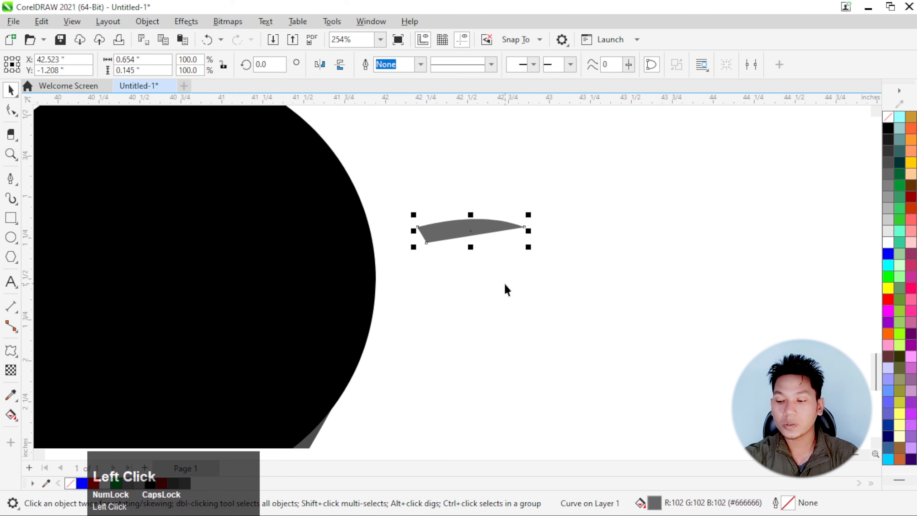
{"action": "left_click", "coordinate": [339, 65]}
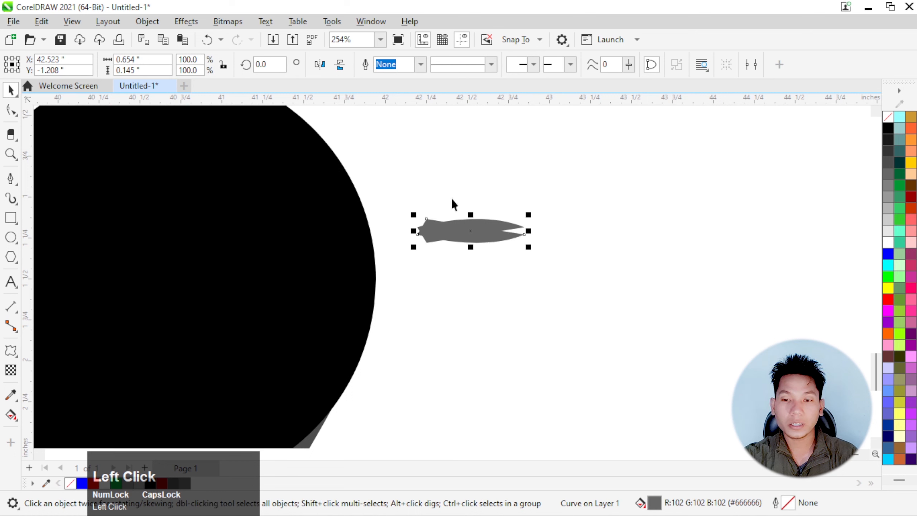
{"action": "key", "text": "Left"}
{"action": "key", "text": "Left"}
{"action": "key", "text": "Left"}
{"action": "key", "text": "Left"}
{"action": "key", "text": "Left"}
{"action": "key", "text": "Left"}
{"action": "key", "text": "Left"}
{"action": "key", "text": "Left"}
{"action": "key", "text": "Down"}
{"action": "key", "text": "Down"}
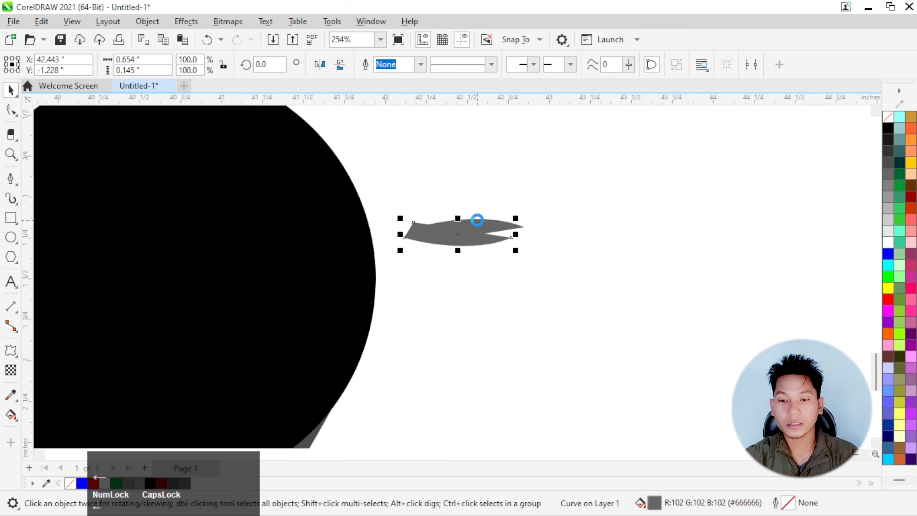
Rotate the mirrored lower-beak copy to about 7° and shift it slightly down beneath the upper beak
{"action": "left_click", "coordinate": [479, 238]}
{"action": "scroll", "coordinate": [516, 235], "scroll_direction": "up", "scroll_amount": 3}
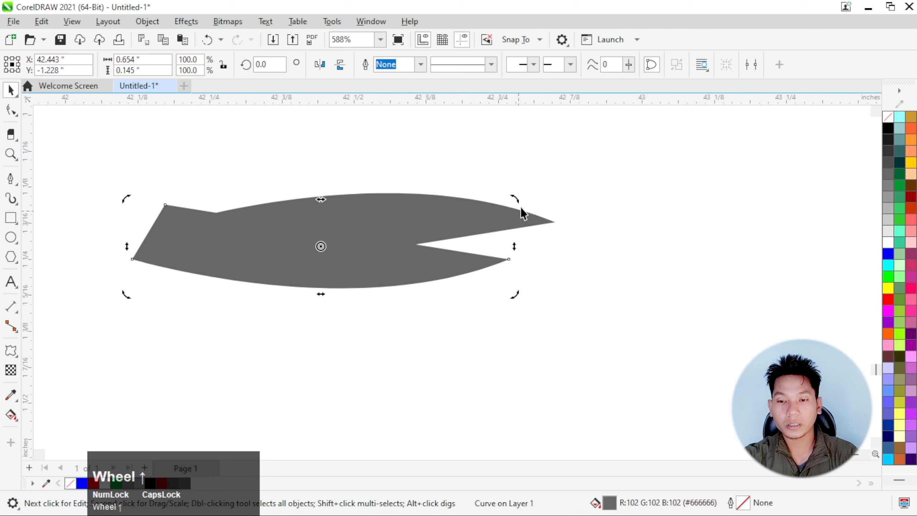
{"action": "left_click_drag", "start_coordinate": [518, 204], "coordinate": [514, 197]}
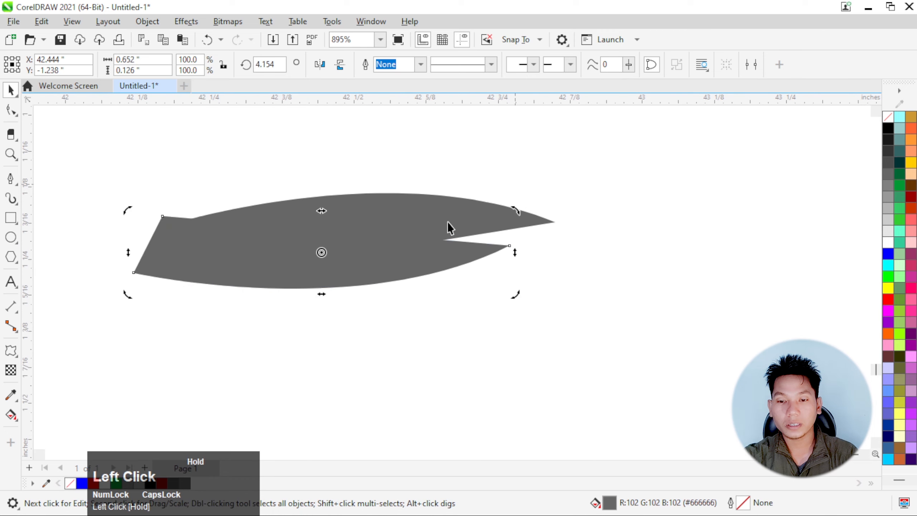
{"action": "left_click_drag", "start_coordinate": [359, 274], "coordinate": [359, 275]}
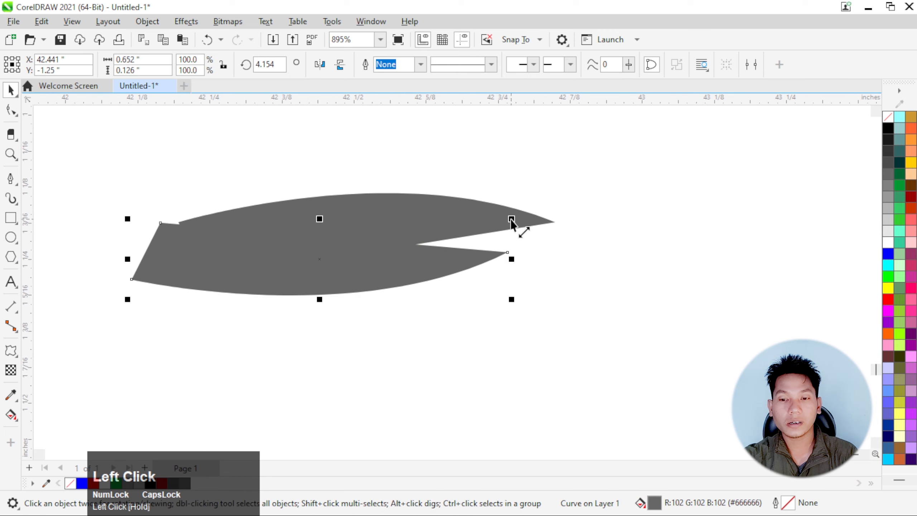
{"action": "left_click", "coordinate": [415, 265]}
{"action": "left_click_drag", "start_coordinate": [514, 218], "coordinate": [510, 206]}
Fill the lower beak with dark gray #4D4D4D and bring the upper beak in front of it
{"action": "left_click", "coordinate": [885, 160]}
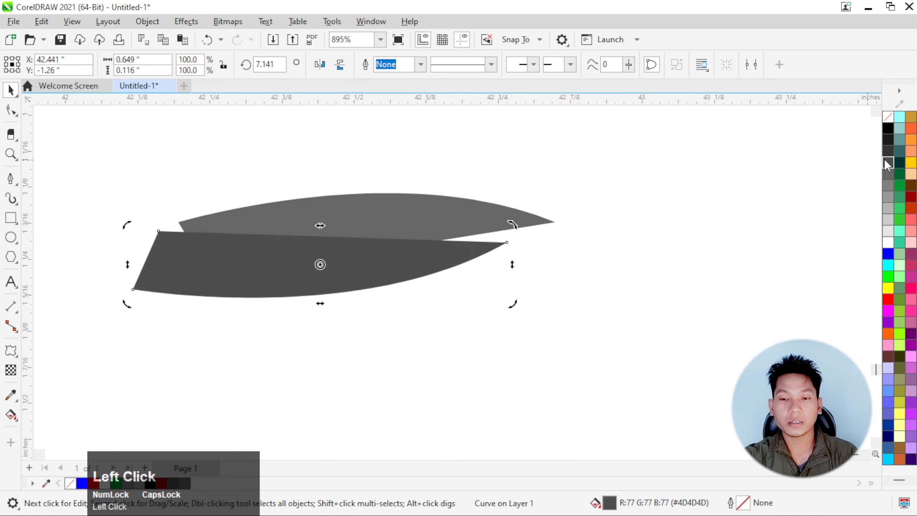
{"action": "left_click", "coordinate": [689, 171]}
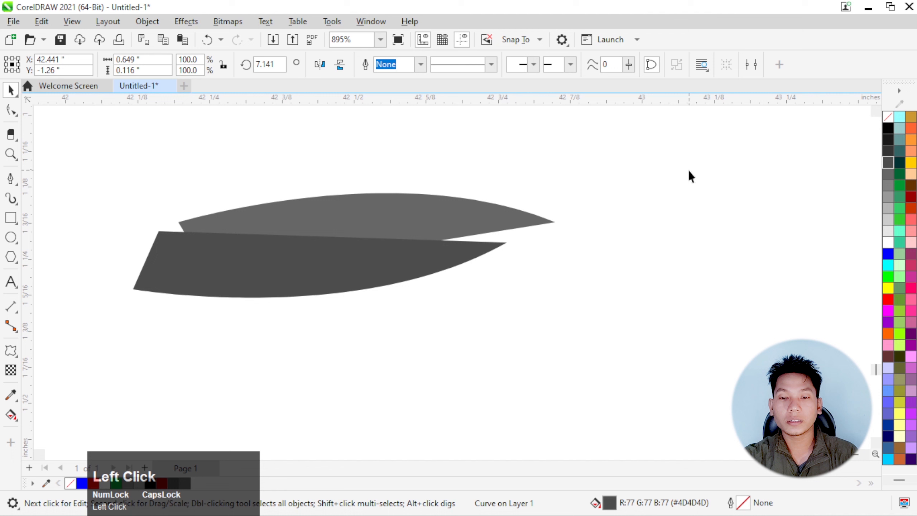
{"action": "left_click", "coordinate": [478, 216]}
{"action": "key", "text": "shift+Page_Up"}
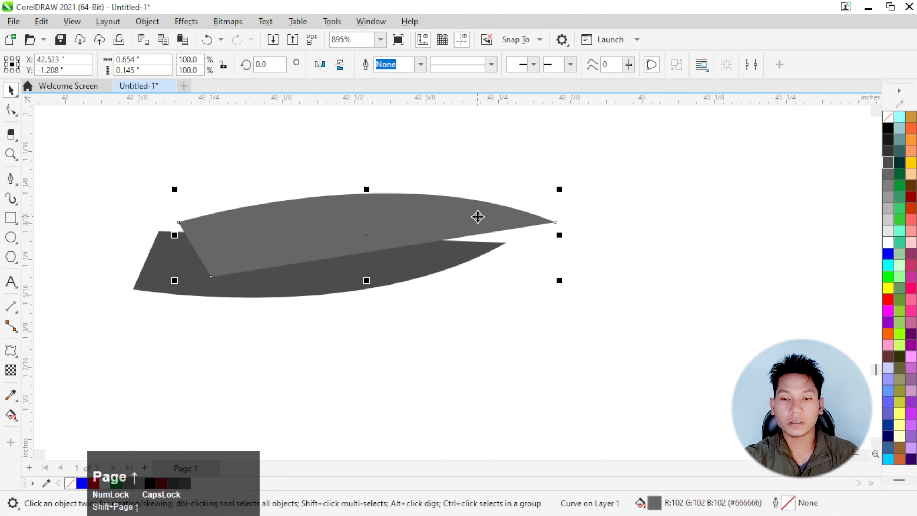
{"action": "left_click", "coordinate": [506, 186]}
Group the two beak pieces and send the group to the back
{"action": "scroll", "coordinate": [502, 184], "scroll_direction": "down", "scroll_amount": 2}
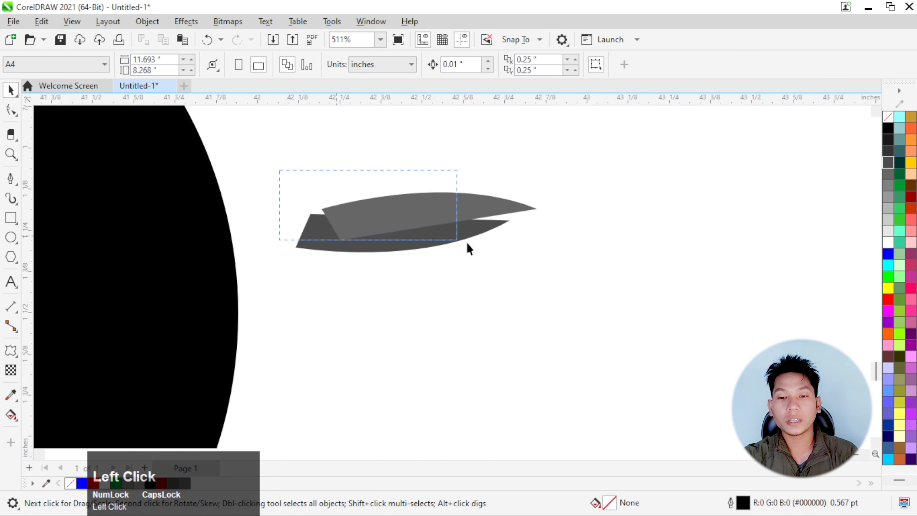
{"action": "left_click_drag", "start_coordinate": [584, 282], "coordinate": [584, 283]}
{"action": "key", "text": "ctrl+g"}
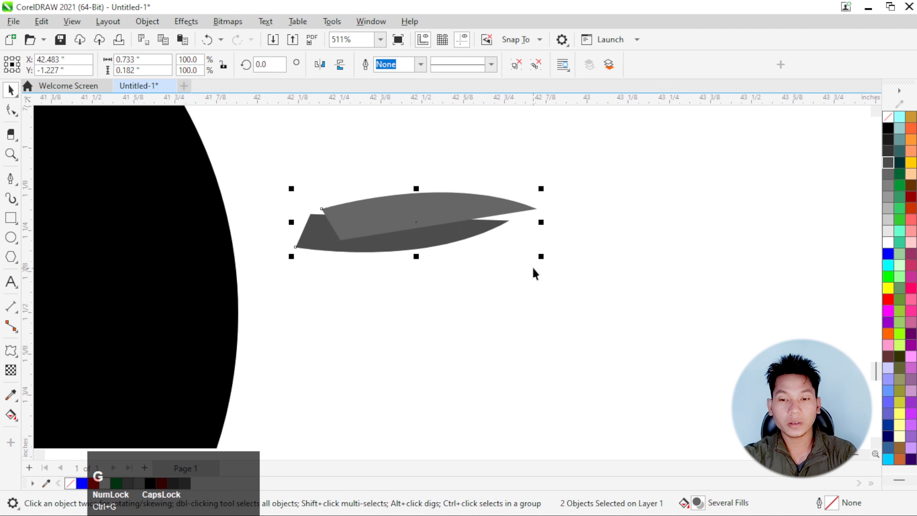
{"action": "key", "text": "shift+Page_Down"}
{"action": "scroll", "coordinate": [485, 239], "scroll_direction": "down", "scroll_amount": 2}
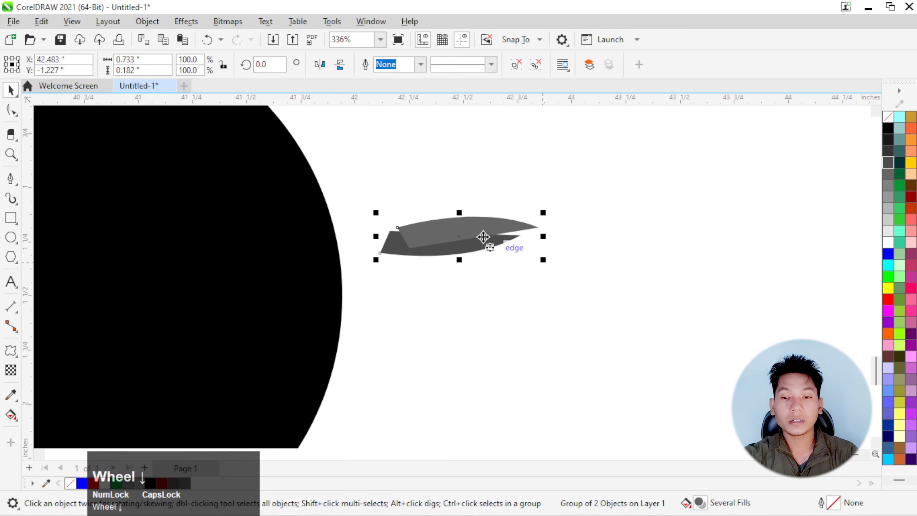
Move the beak group against the head so its base tucks behind the black circle and its tip sticks out
{"action": "left_click_drag", "start_coordinate": [482, 239], "coordinate": [362, 259]}
{"action": "left_click", "coordinate": [569, 253]}
{"action": "scroll", "coordinate": [555, 223], "scroll_direction": "down", "scroll_amount": 6}
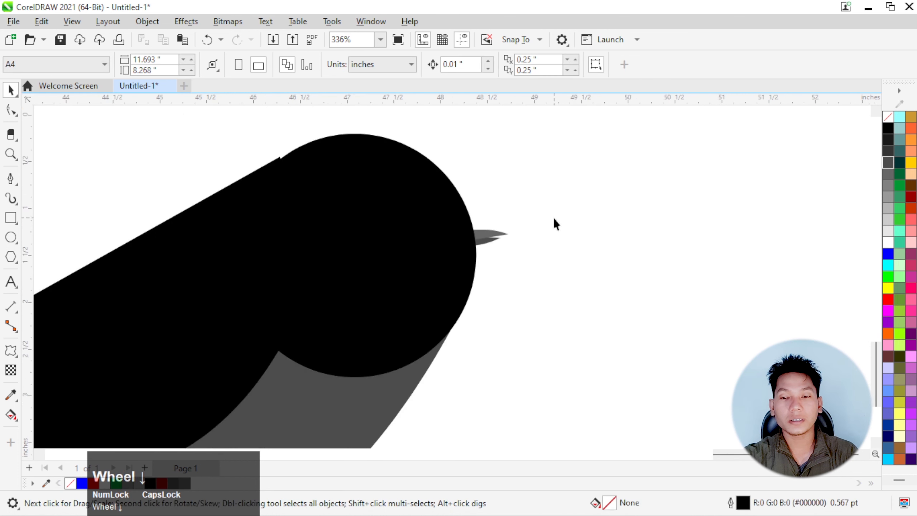
{"action": "scroll", "coordinate": [493, 228], "scroll_direction": "up", "scroll_amount": 1}
{"action": "left_click", "coordinate": [484, 219]}
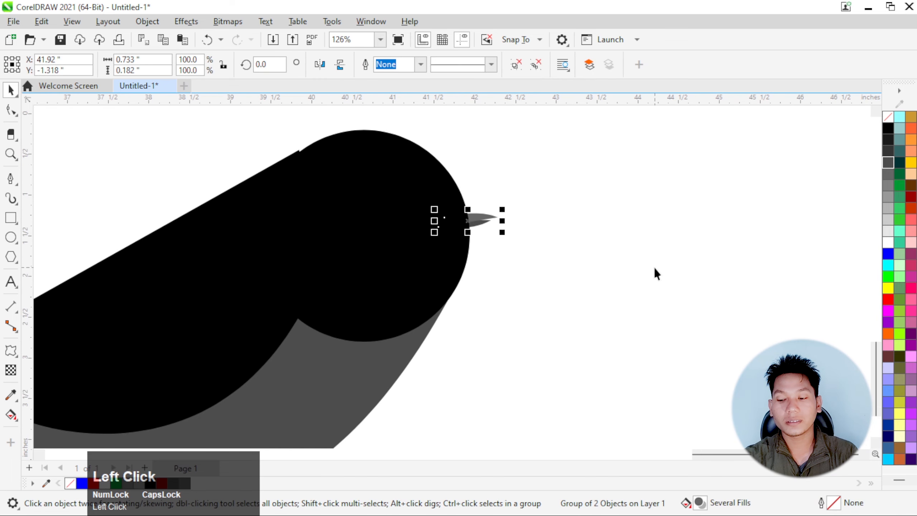
{"action": "key", "text": "Right"}
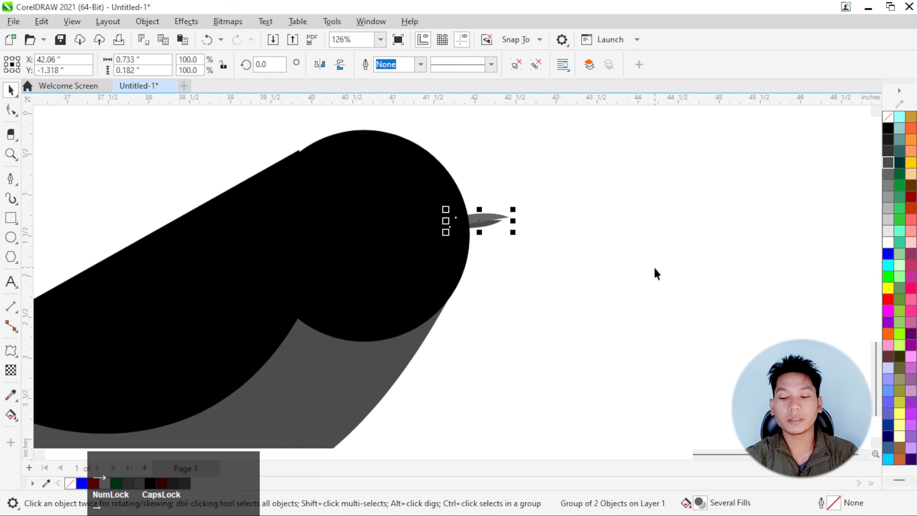
{"action": "left_click", "coordinate": [655, 268]}
{"action": "scroll", "coordinate": [500, 243], "scroll_direction": "down", "scroll_amount": 4}
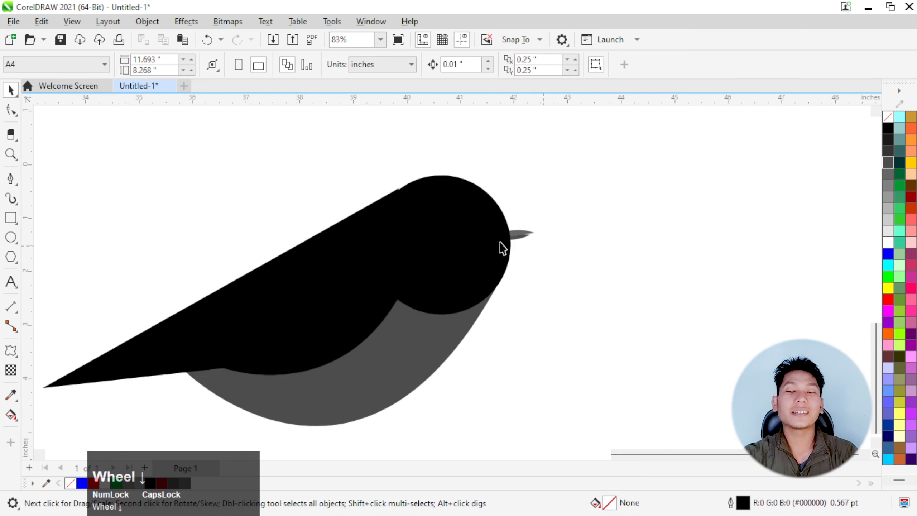
{"action": "scroll", "coordinate": [388, 228], "scroll_direction": "down", "scroll_amount": 2}
{"action": "scroll", "coordinate": [456, 247], "scroll_direction": "up", "scroll_amount": 2}
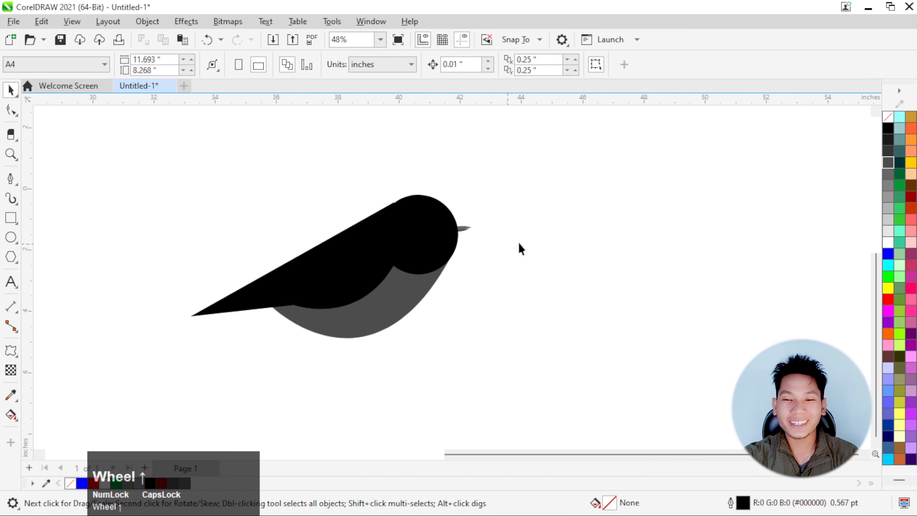
{"action": "scroll", "coordinate": [519, 243], "scroll_direction": "down", "scroll_amount": 5}
{"action": "scroll", "coordinate": [546, 244], "scroll_direction": "up", "scroll_amount": 1}
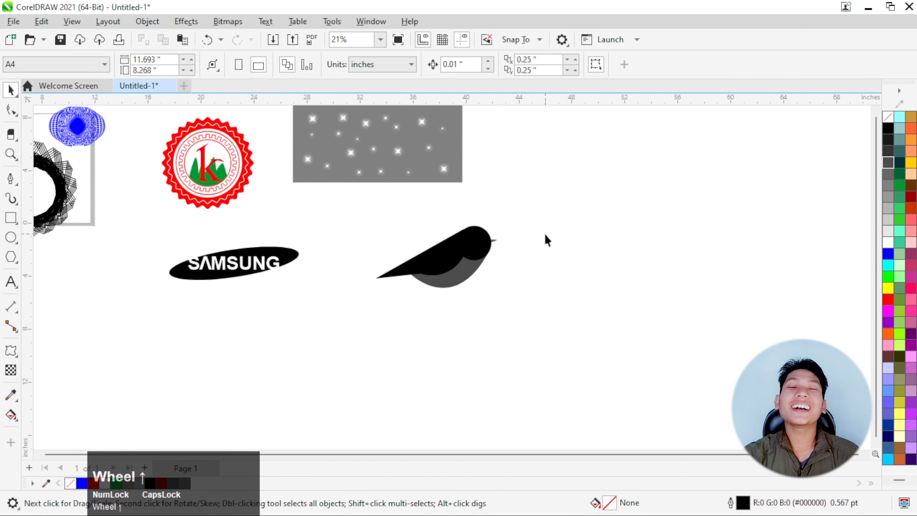
{"action": "scroll", "coordinate": [560, 235], "scroll_direction": "down", "scroll_amount": 2}
{"action": "scroll", "coordinate": [505, 176], "scroll_direction": "up", "scroll_amount": 2}
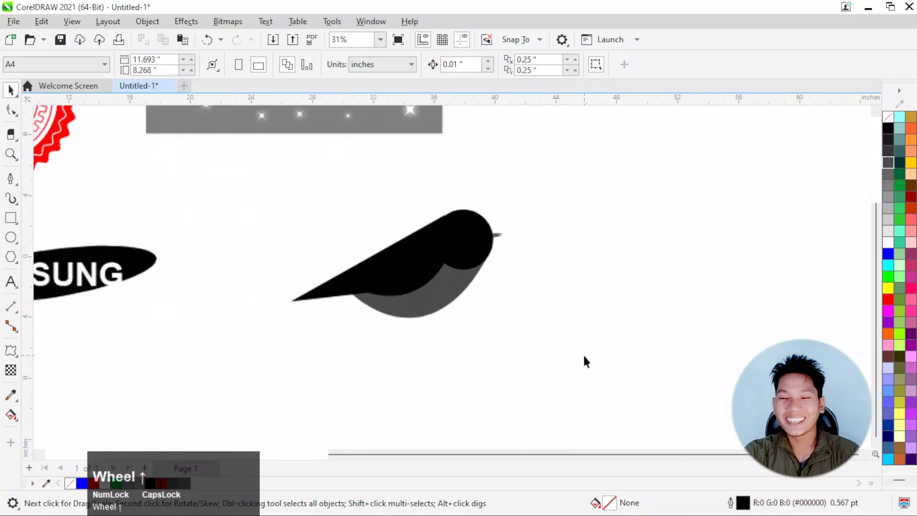
{"action": "scroll", "coordinate": [470, 207], "scroll_direction": "up", "scroll_amount": 4}
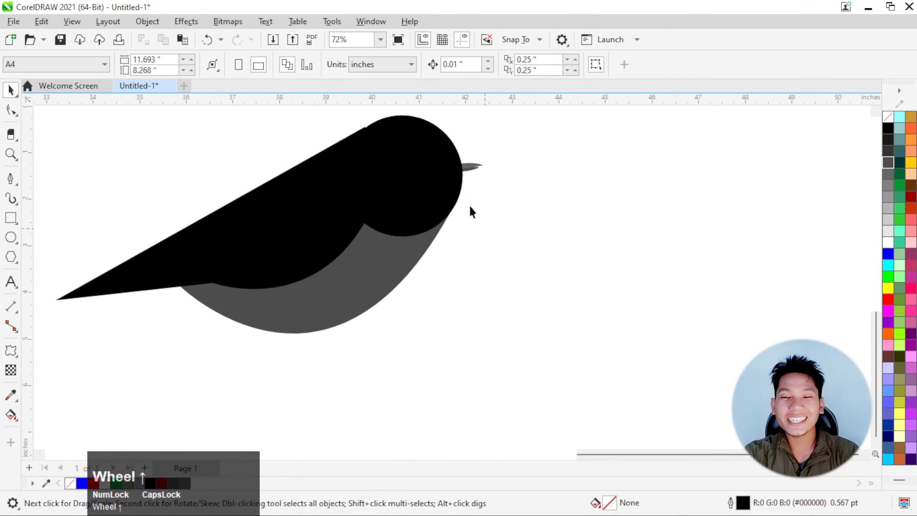
Enlarge the beak group proportionally so it extends further out from the bird's head
{"action": "left_click", "coordinate": [471, 167]}
{"action": "scroll", "coordinate": [471, 166], "scroll_direction": "up", "scroll_amount": 4}
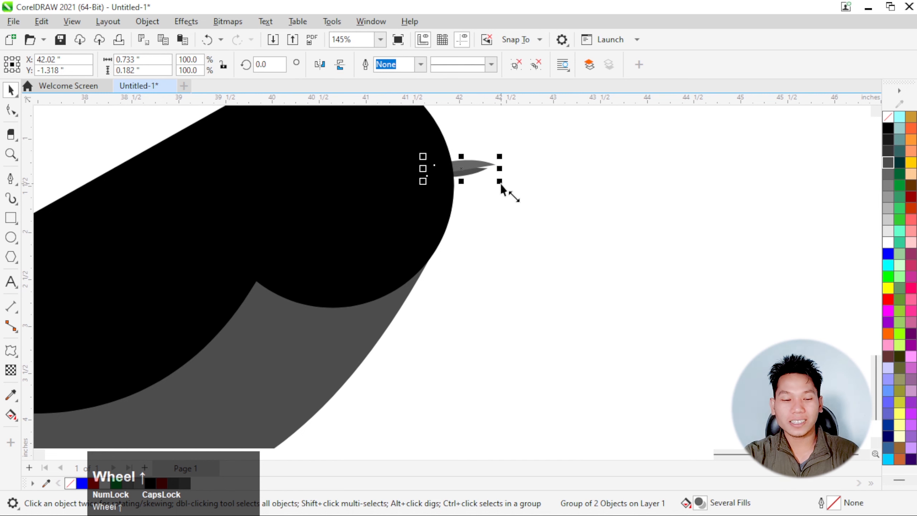
{"action": "left_click_drag", "start_coordinate": [501, 183], "coordinate": [544, 213]}
{"action": "left_click", "coordinate": [488, 254]}
{"action": "scroll", "coordinate": [489, 254], "scroll_direction": "down", "scroll_amount": 4}
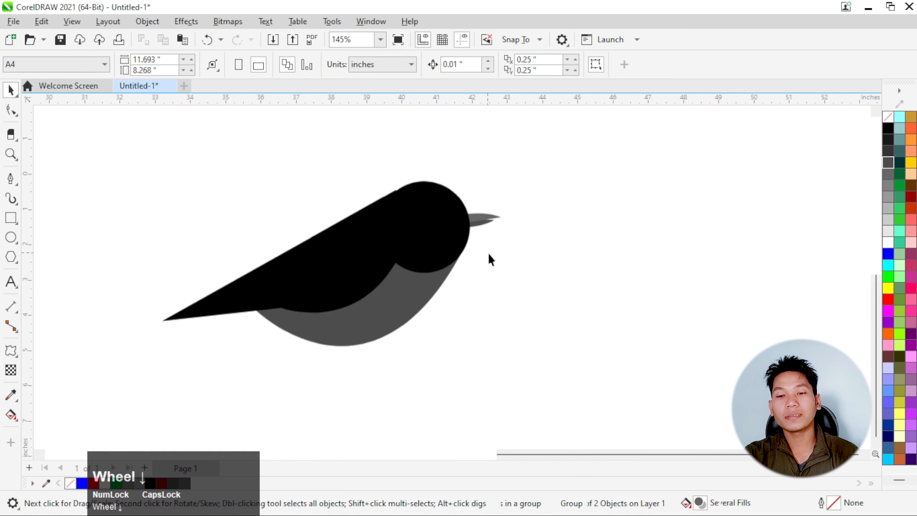
{"action": "scroll", "coordinate": [488, 253], "scroll_direction": "down", "scroll_amount": 12}
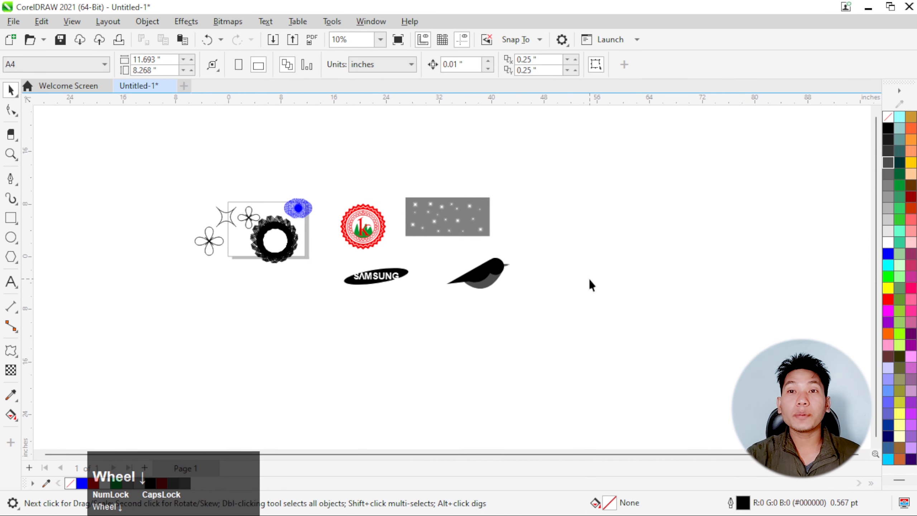